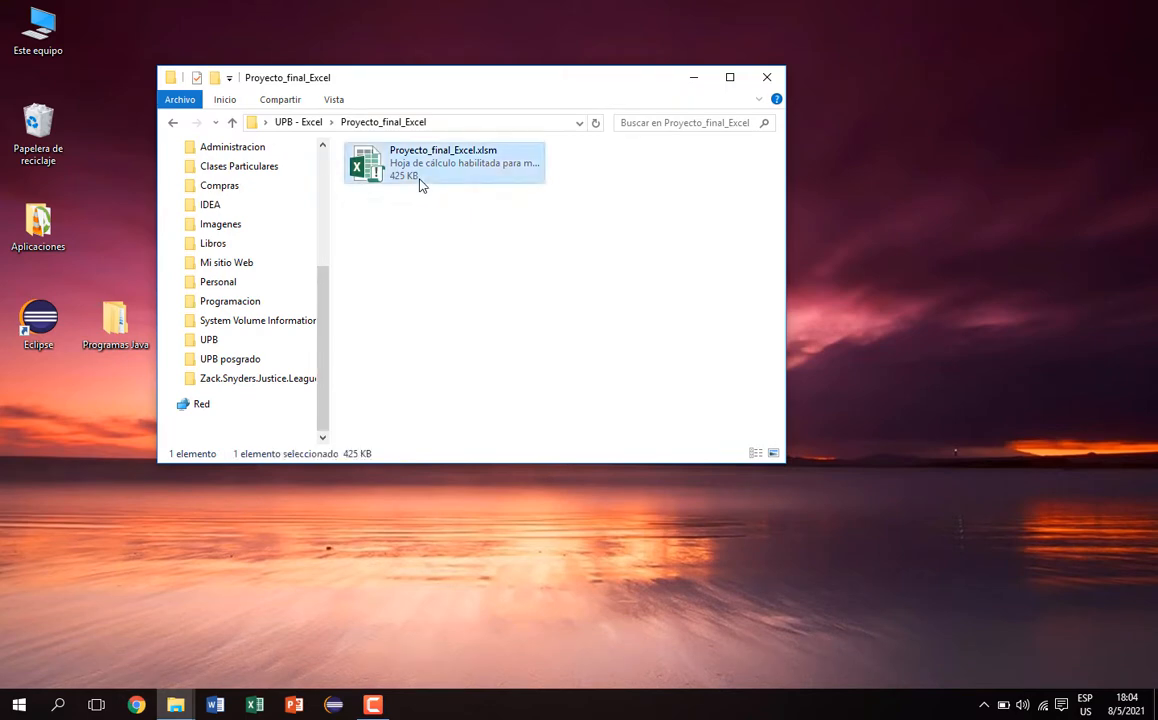
- Open the workbook Proyecto_final_Excel.xlsm from the Proyecto_final_Excel folder
double_click(421, 185)
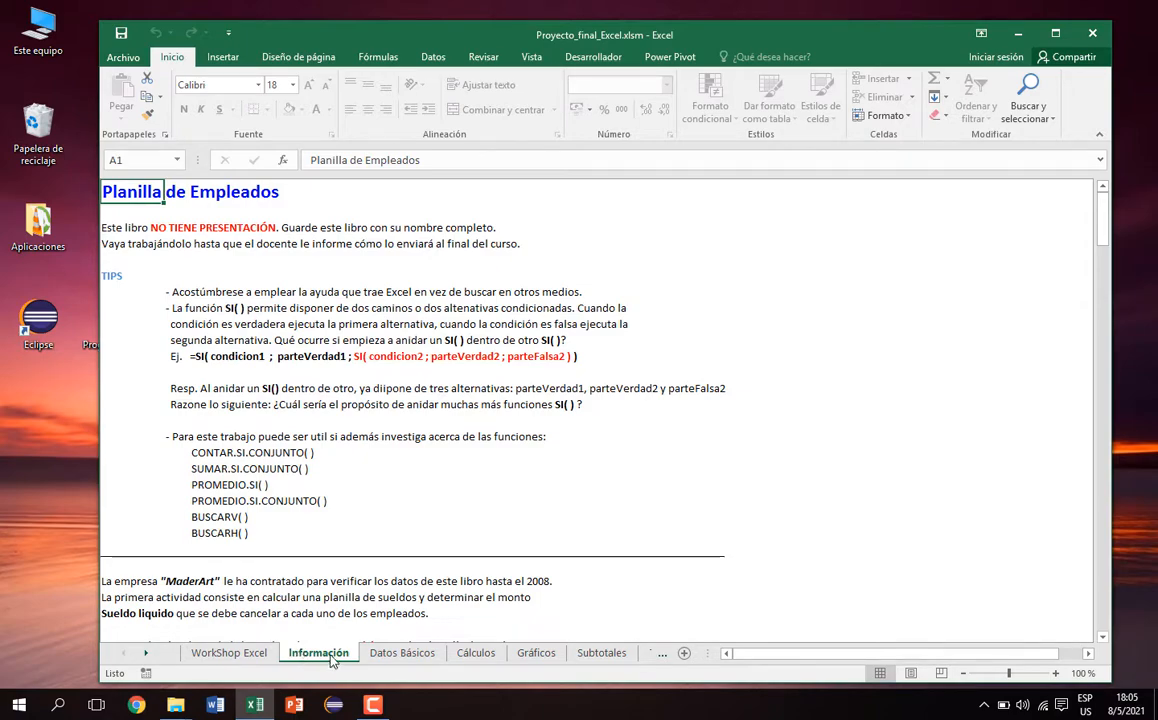
- Skim the task list on the Información sheet through to the closing equations and highlight the block containing the formula for b
scroll(167, 258, down, 20)
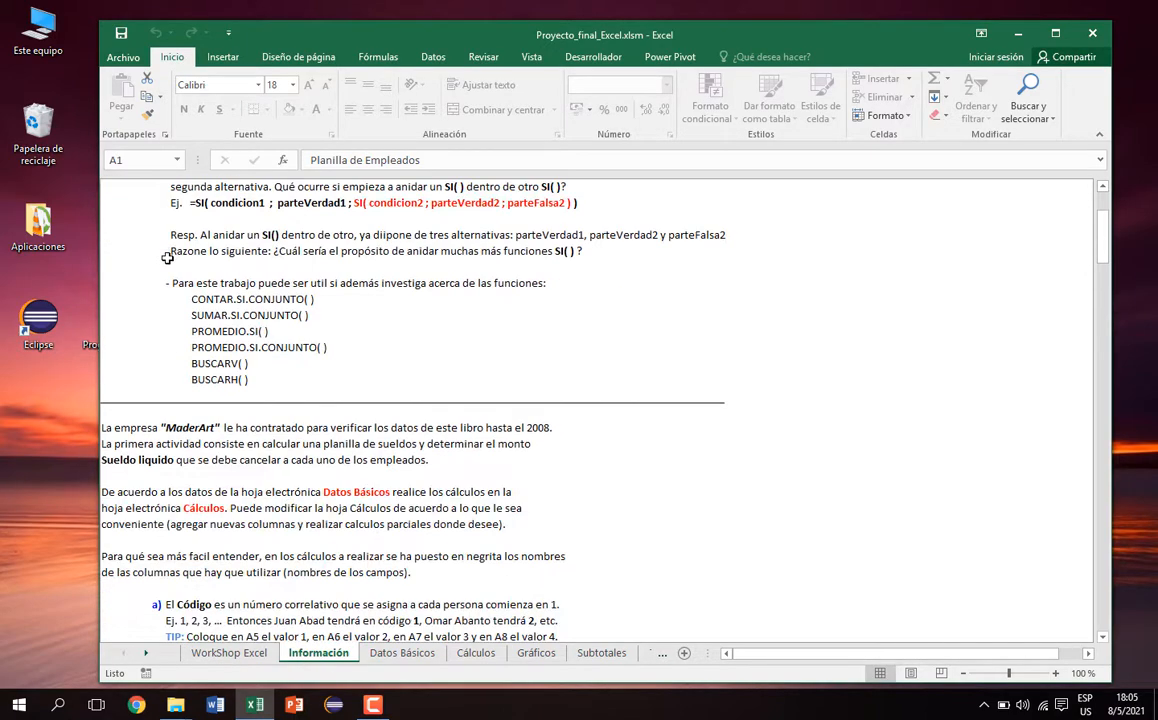
scroll(167, 258, down, 15)
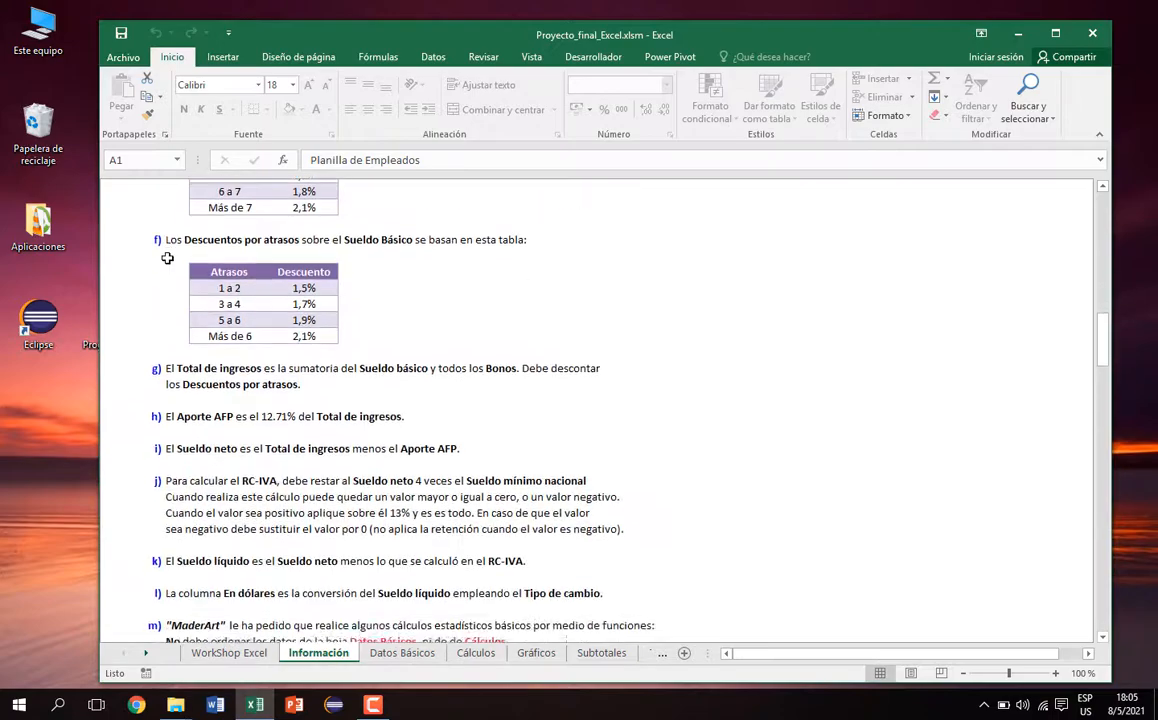
scroll(167, 258, down, 9)
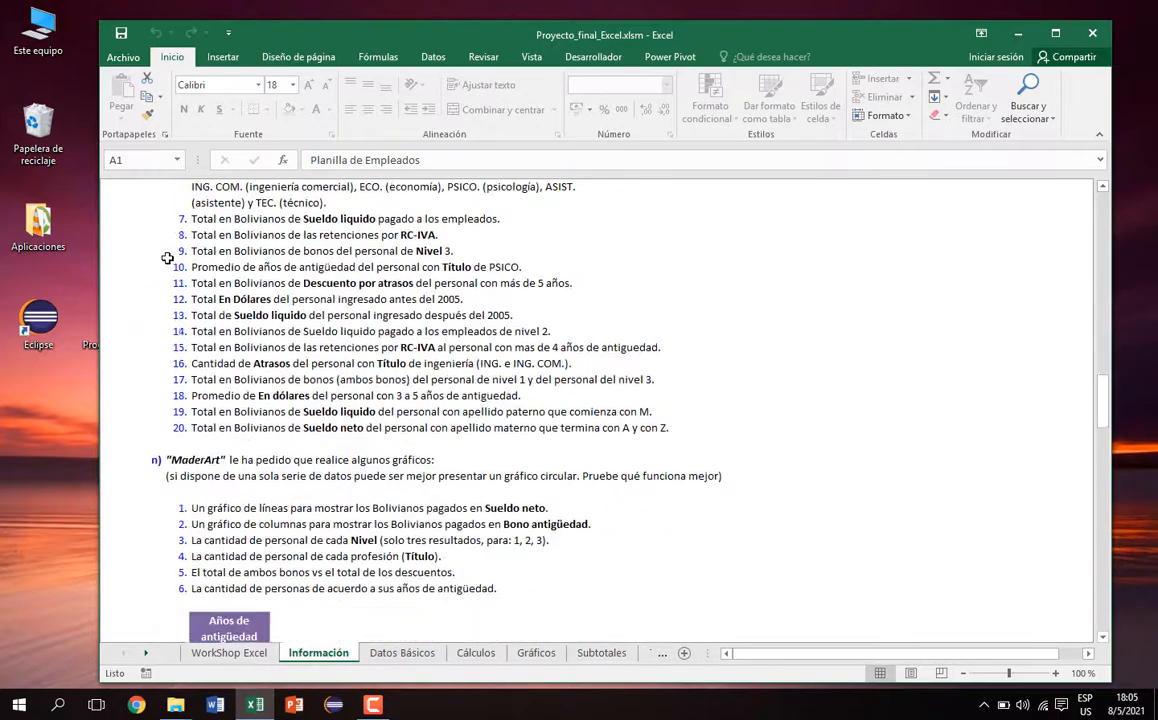
scroll(167, 258, down, 20)
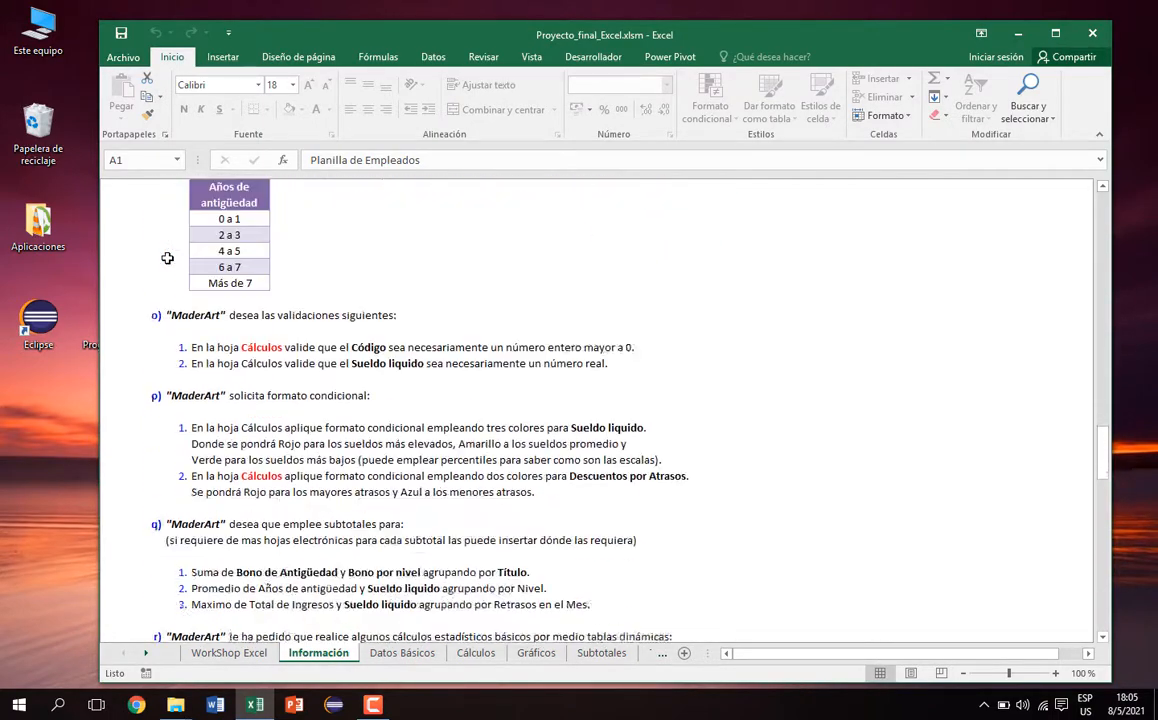
scroll(167, 258, down, 6)
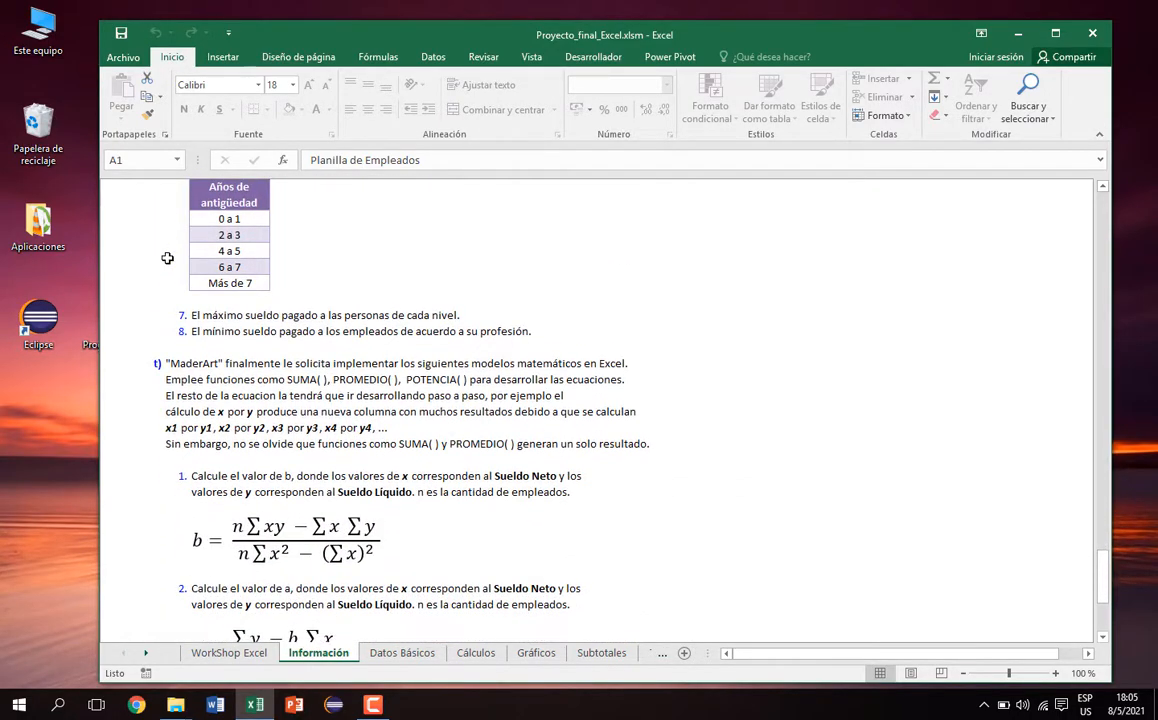
scroll(167, 258, up, 4)
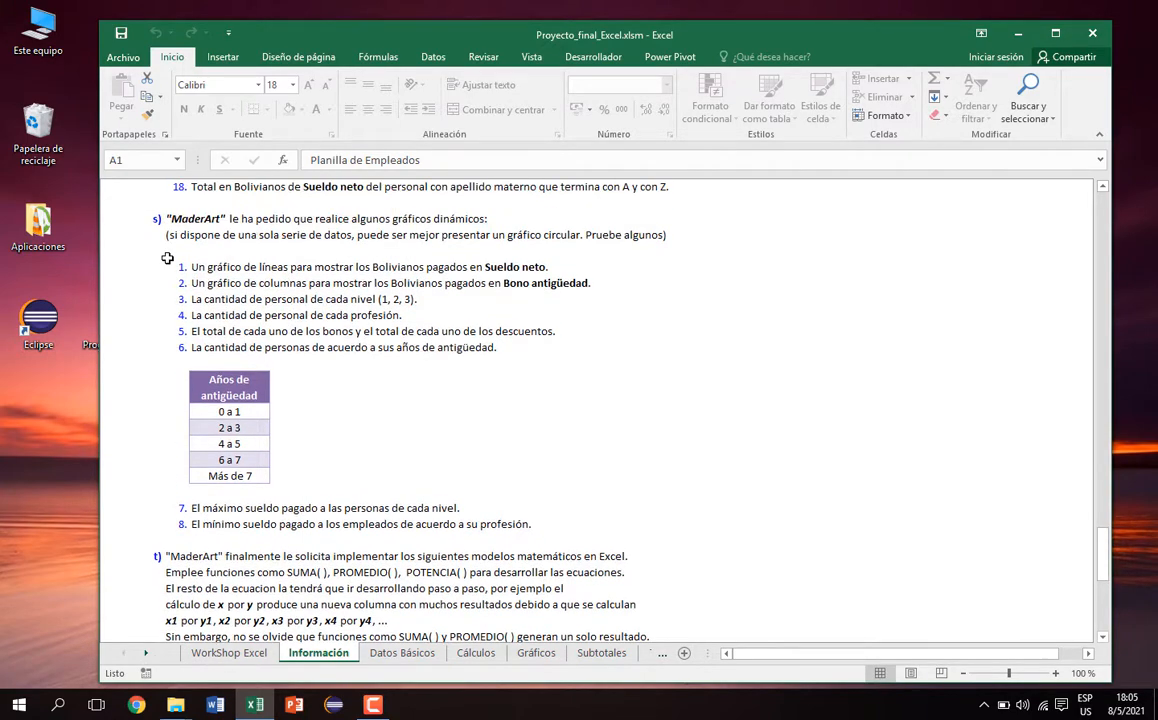
scroll(167, 258, up, 9)
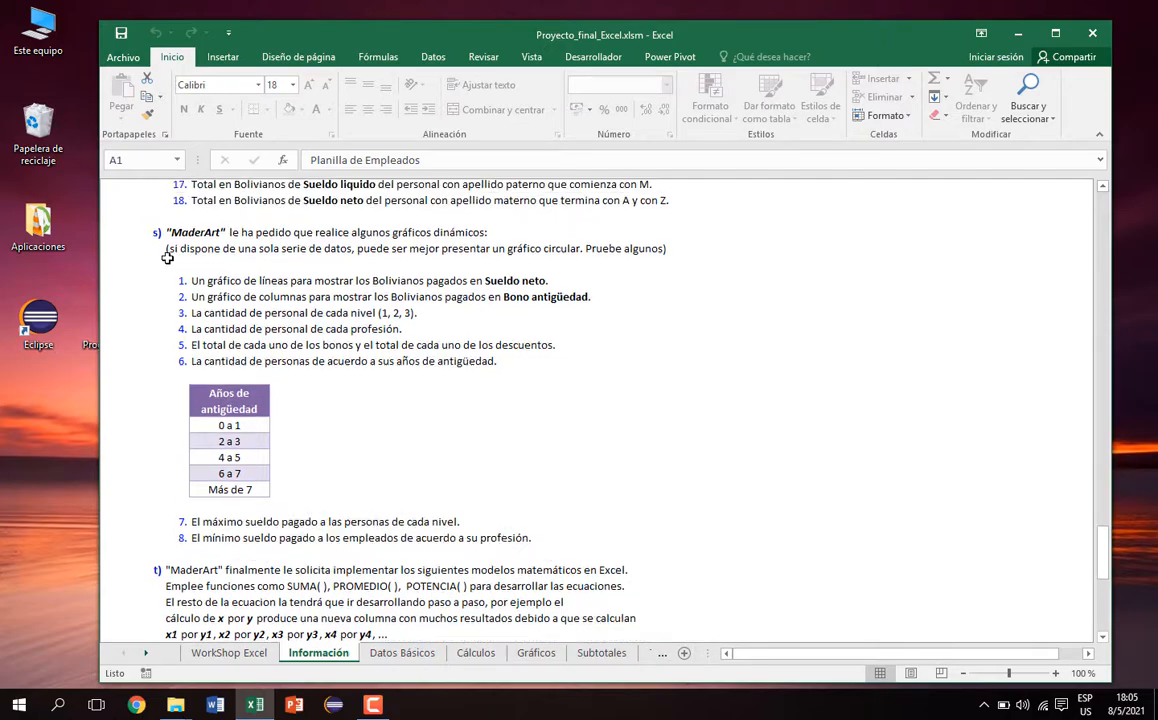
scroll(167, 258, up, 8)
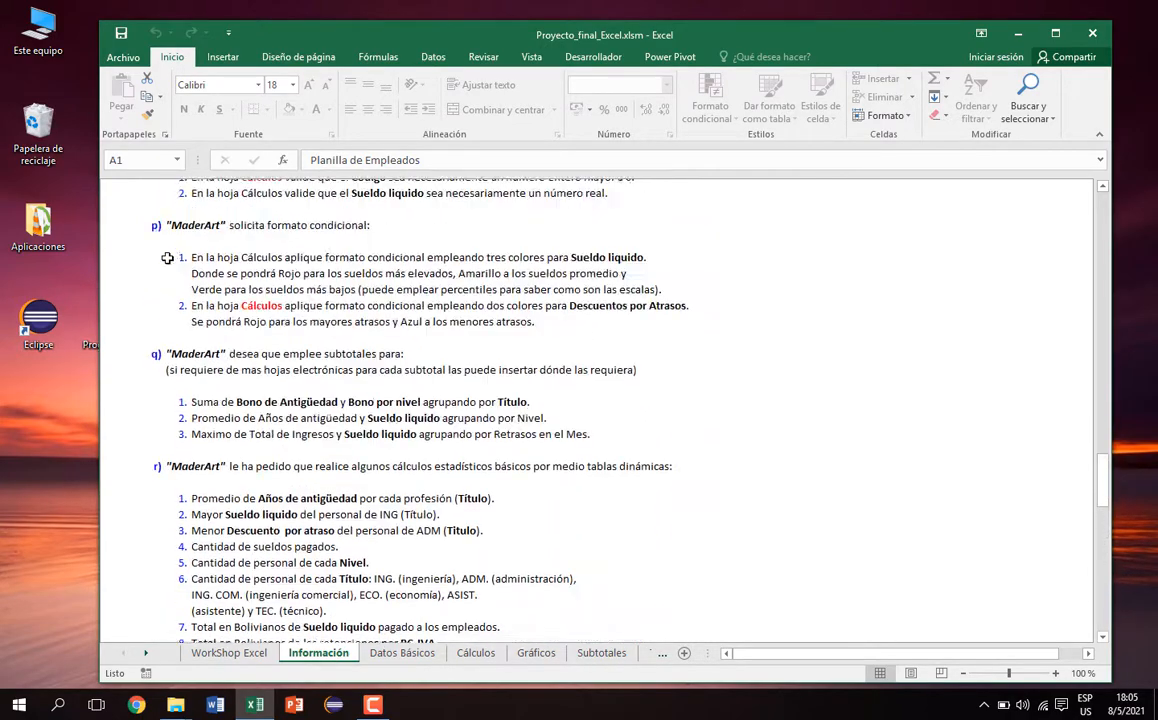
scroll(167, 258, down, 20)
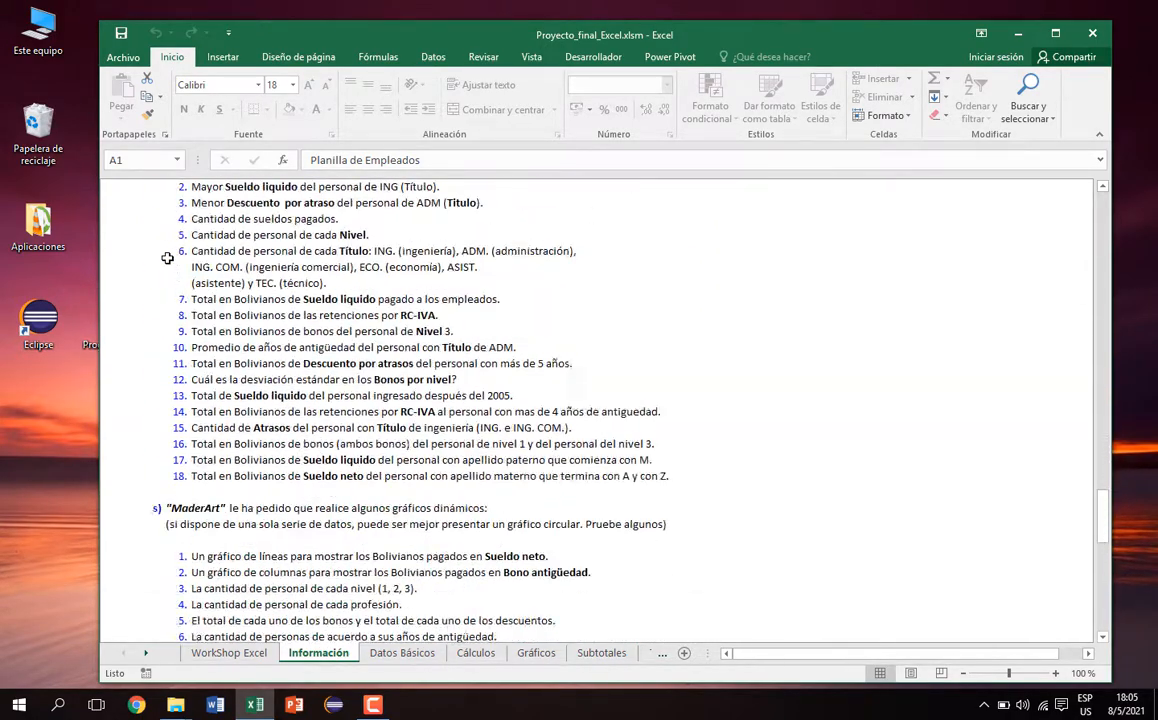
scroll(167, 258, down, 1)
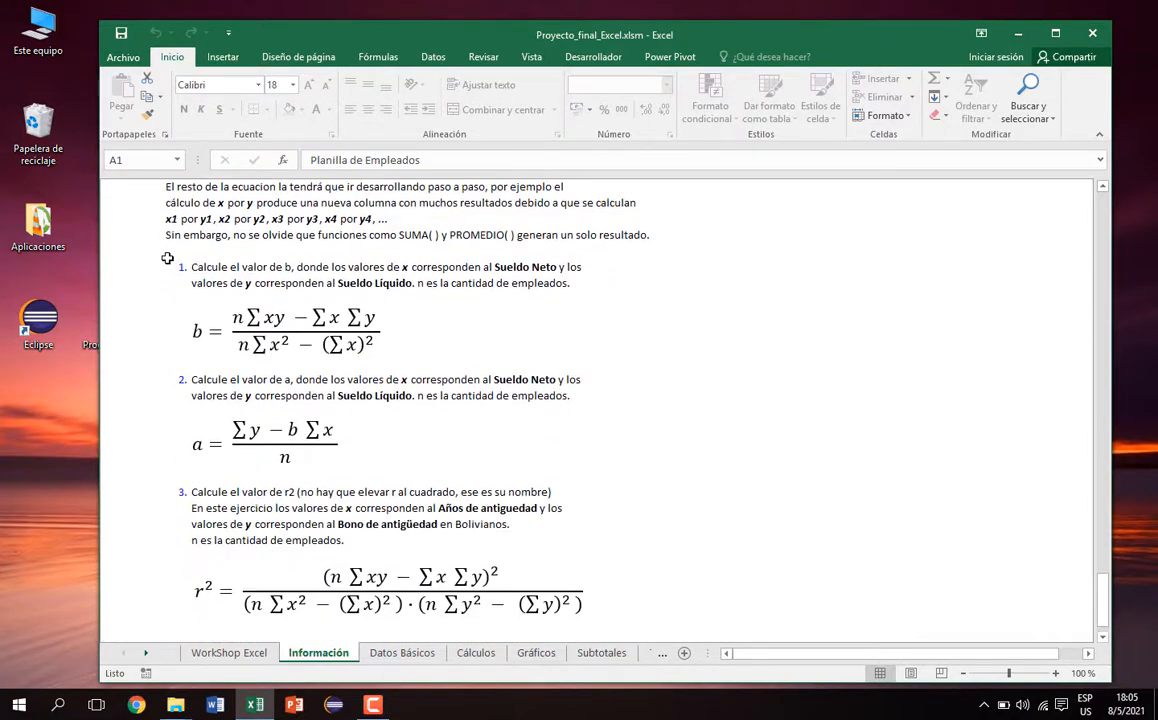
click(152, 297)
click(270, 318)
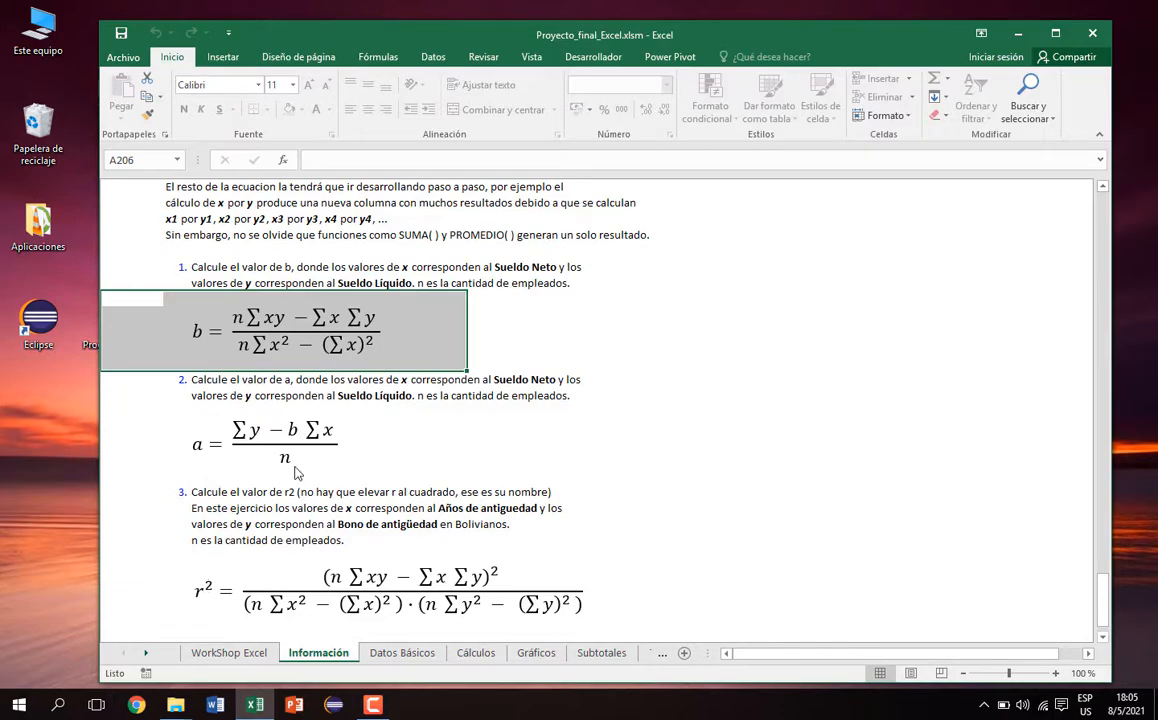
- Review the TIPS section at the start of the Información sheet, highlighting the notes and the nested SI( ) example in row 11
scroll(295, 472, up, 20)
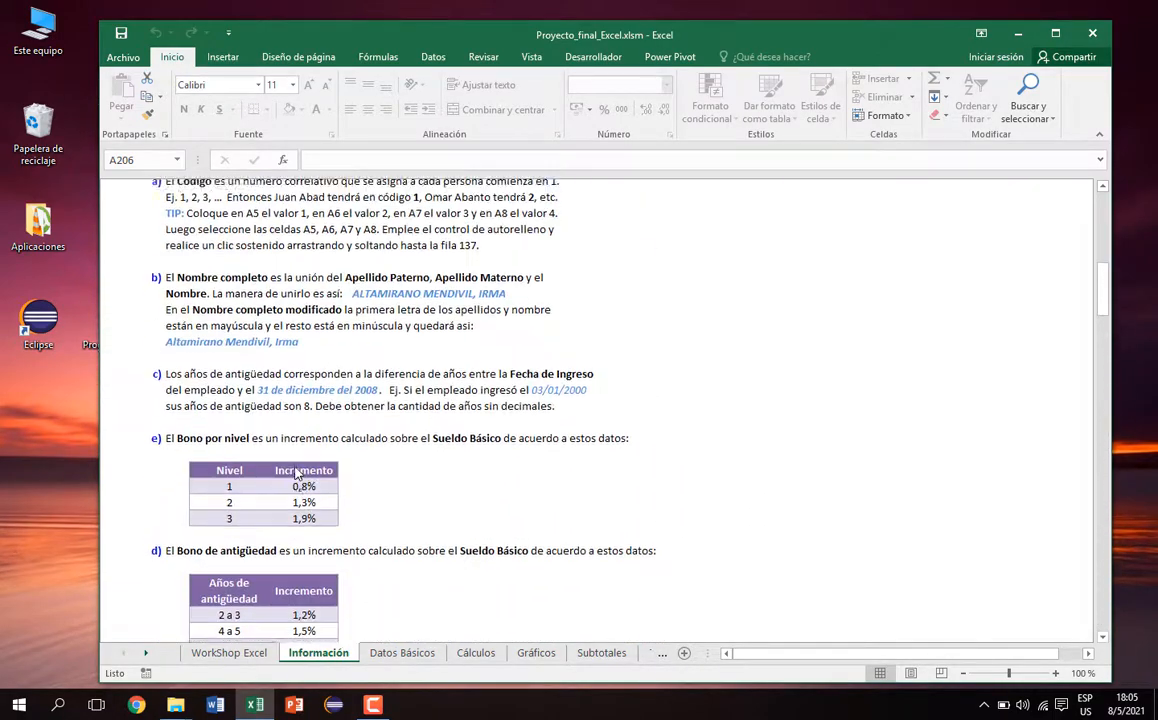
scroll(296, 474, up, 10)
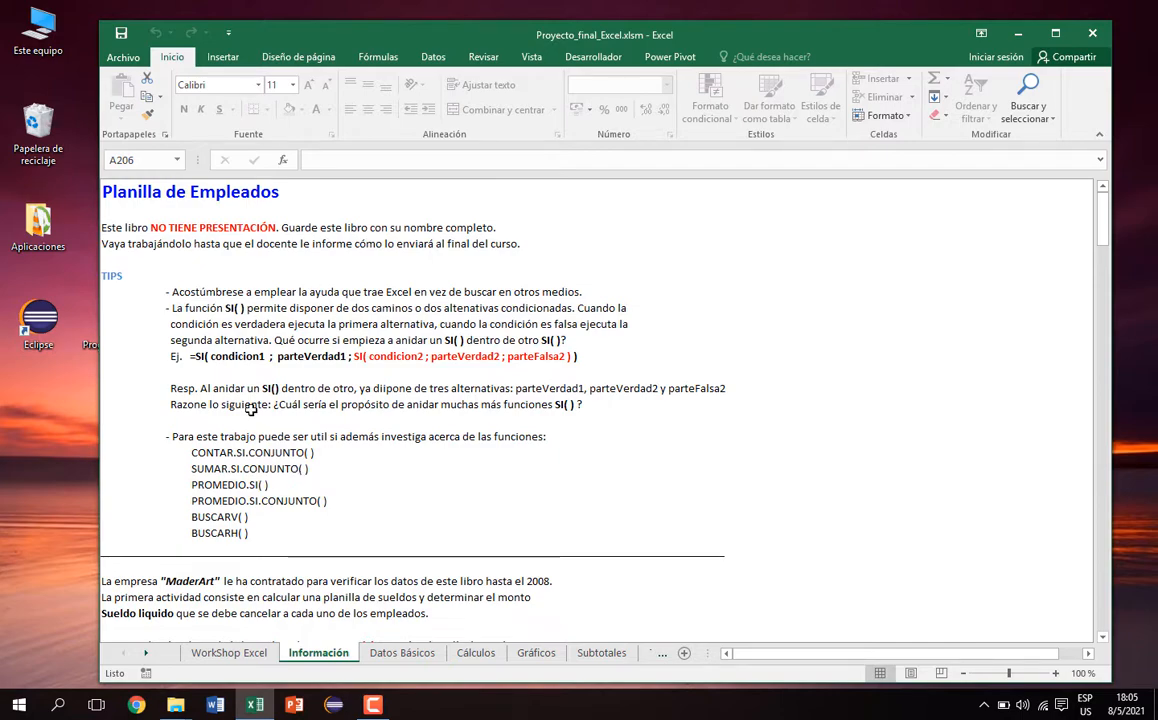
click(110, 227)
drag(309, 290, 641, 545)
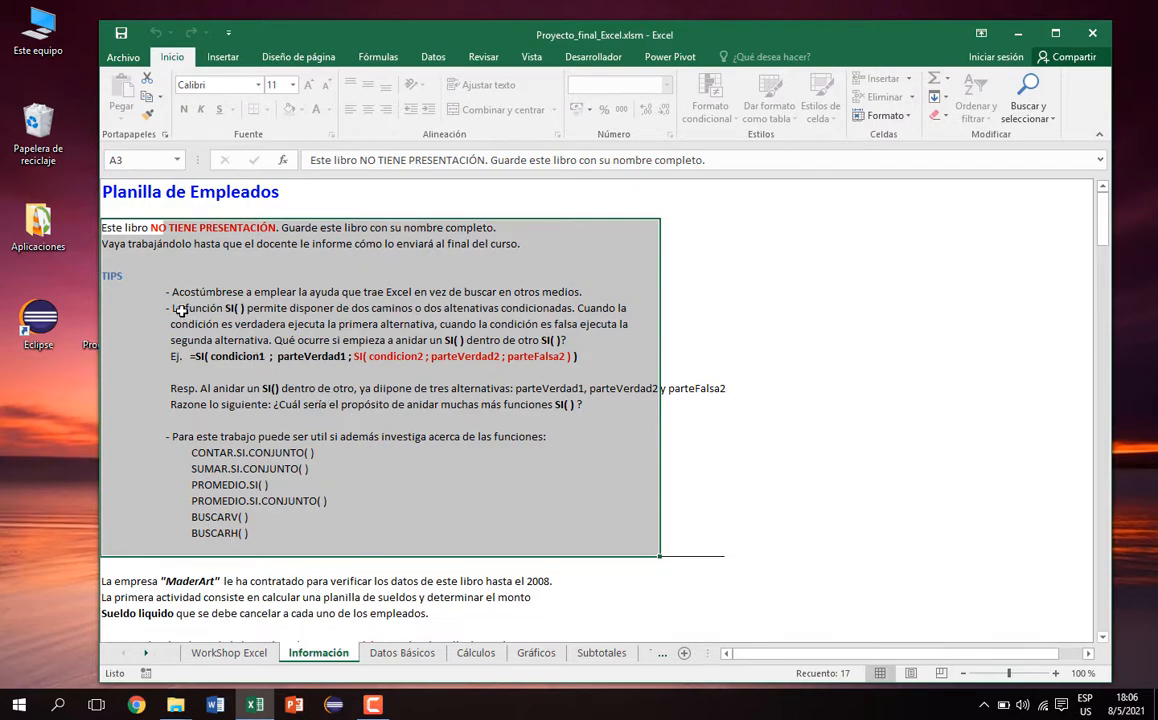
drag(170, 310, 553, 354)
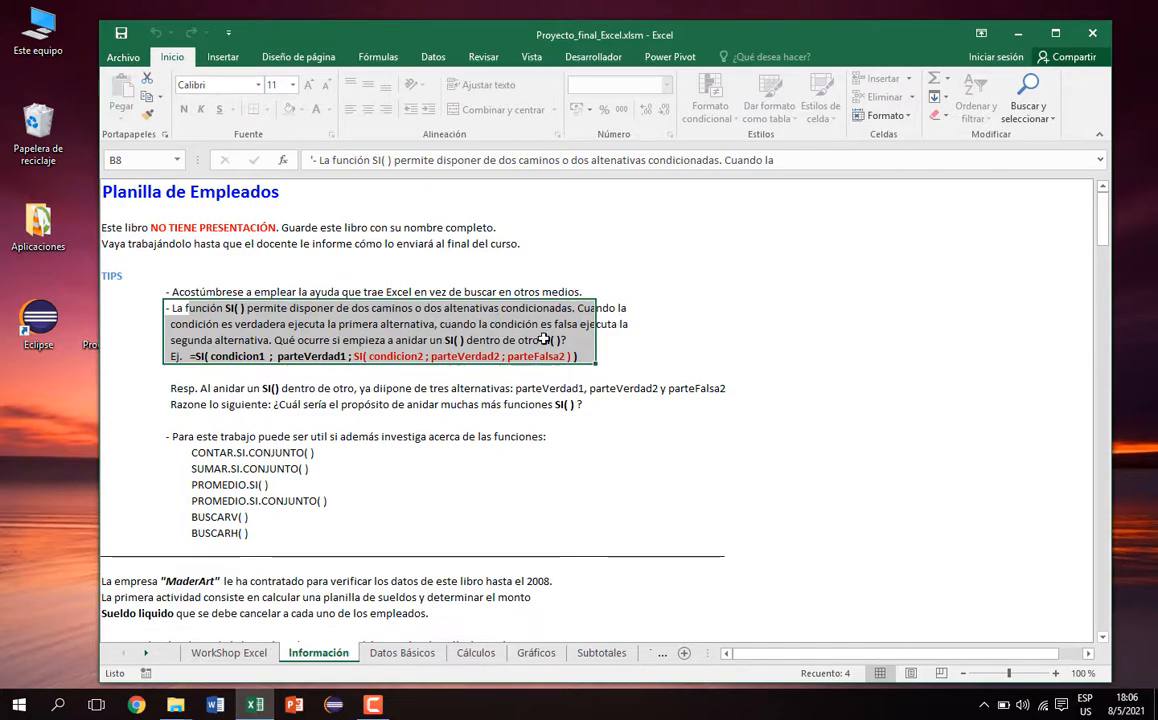
click(200, 357)
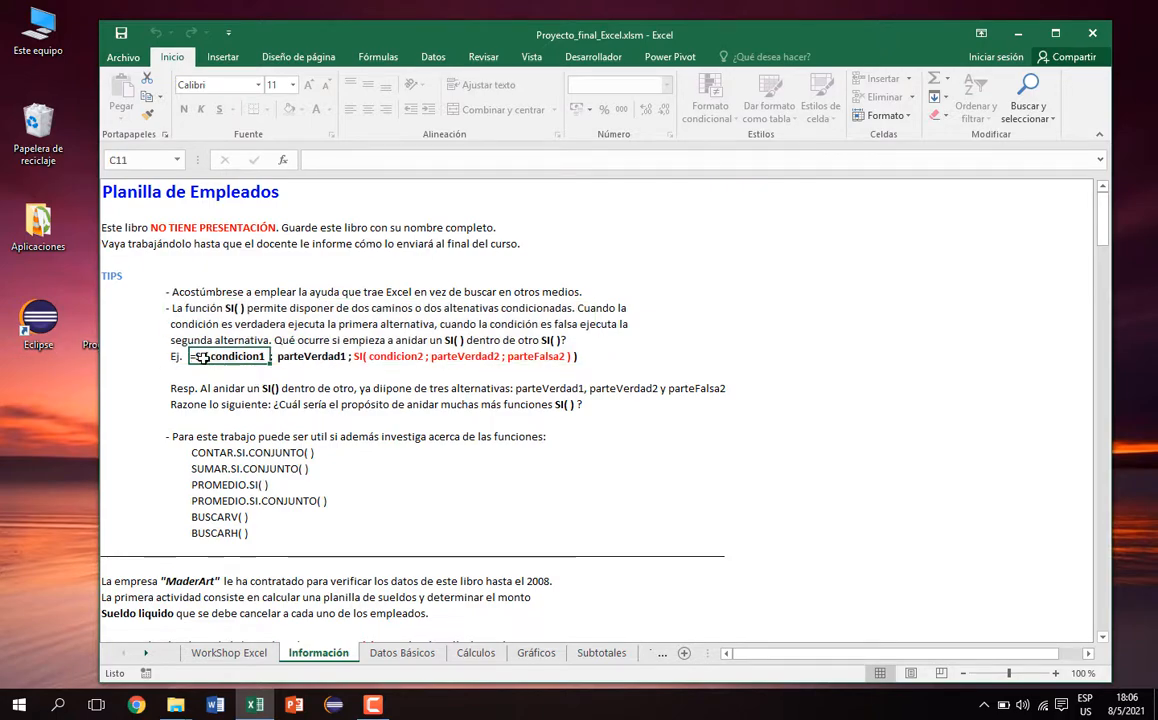
drag(200, 357, 588, 366)
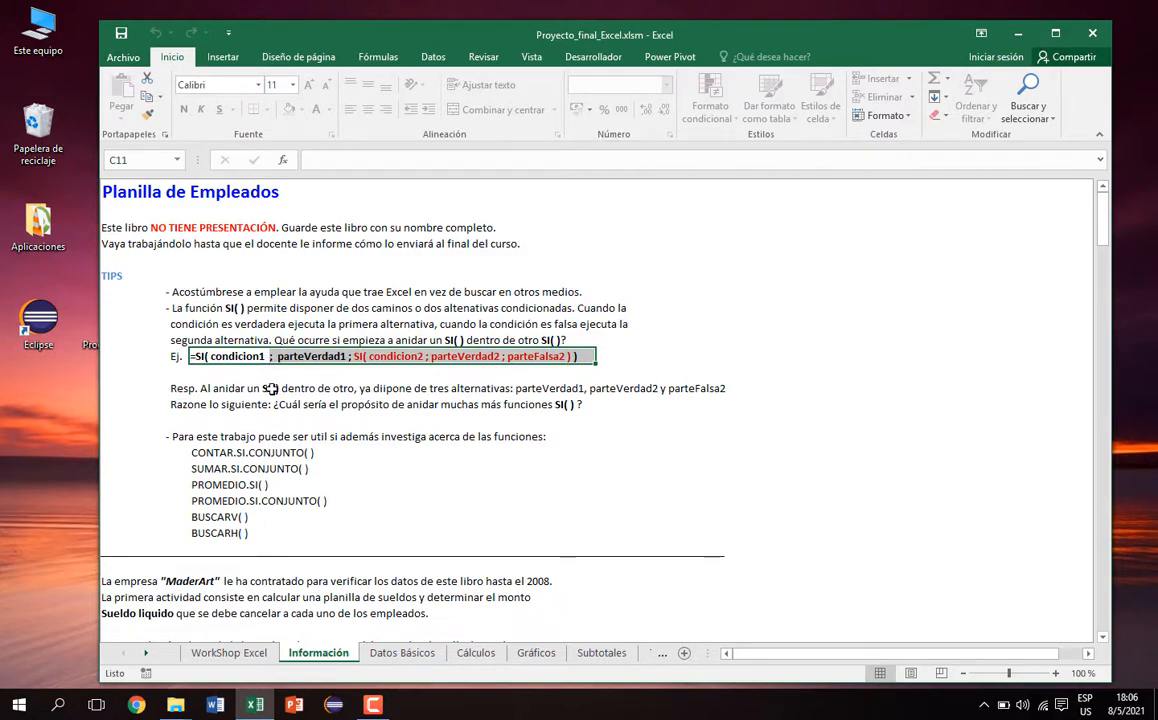
- Look over the MaderArt assignment and the first lettered tasks on the Información sheet, then return to the TIPS section
scroll(271, 389, down, 8)
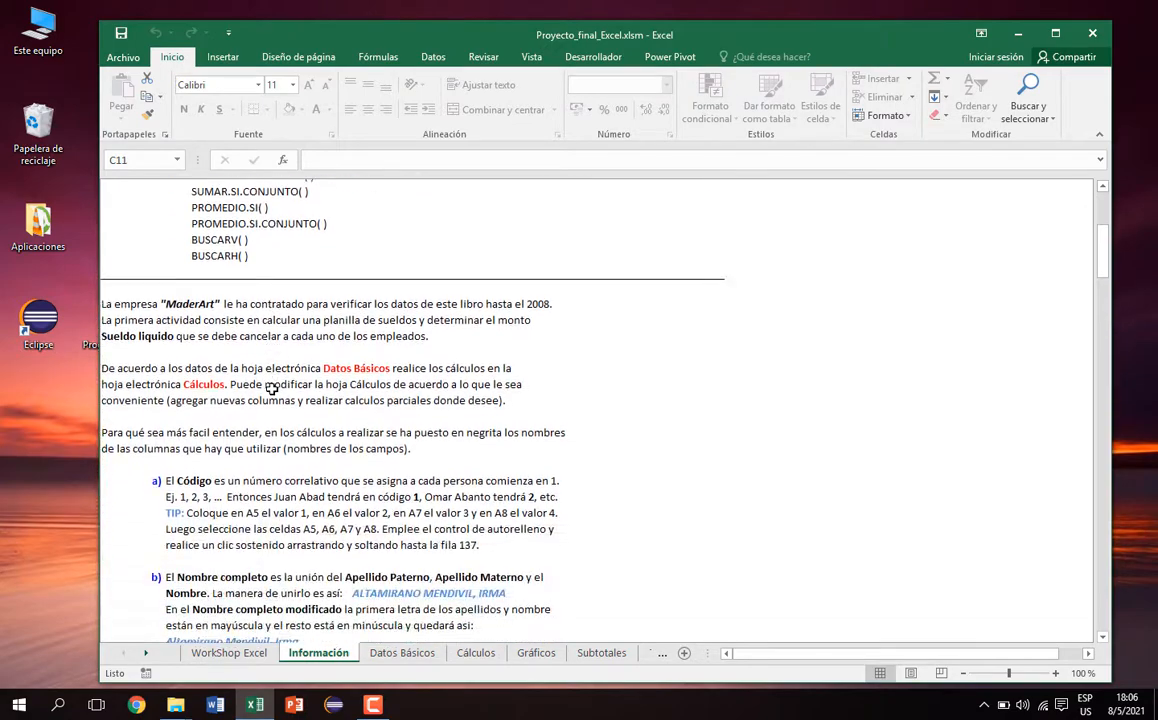
scroll(271, 389, down, 2)
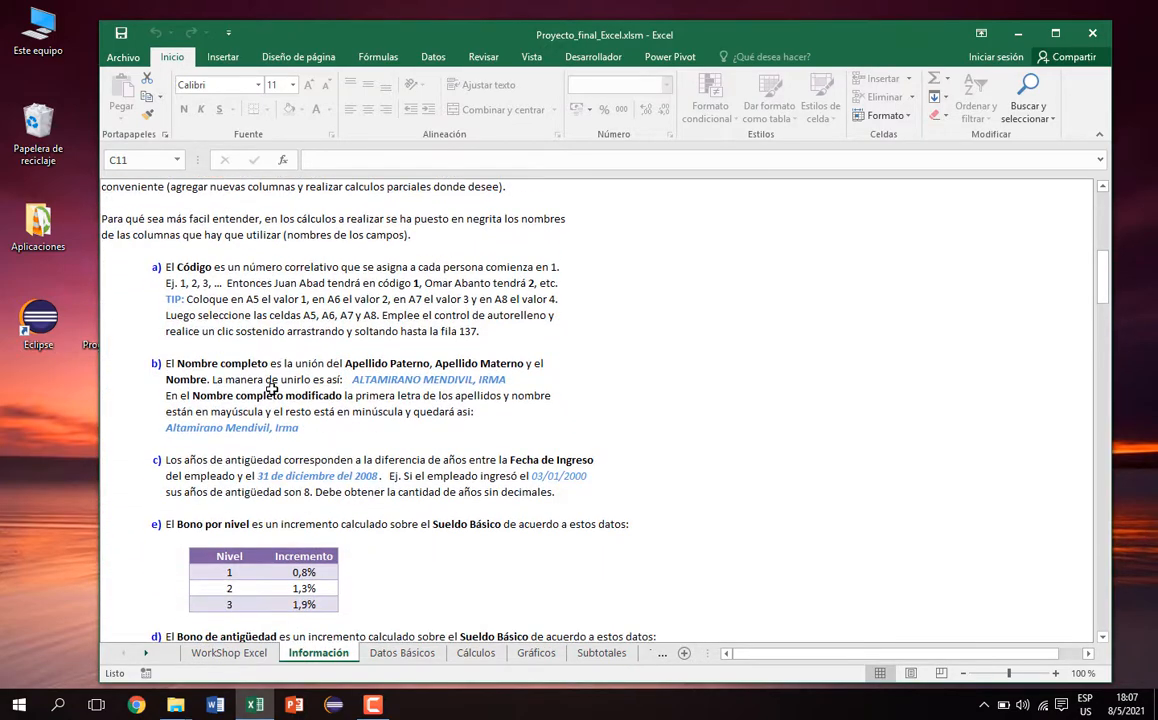
scroll(271, 389, down, 1)
scroll(271, 389, up, 11)
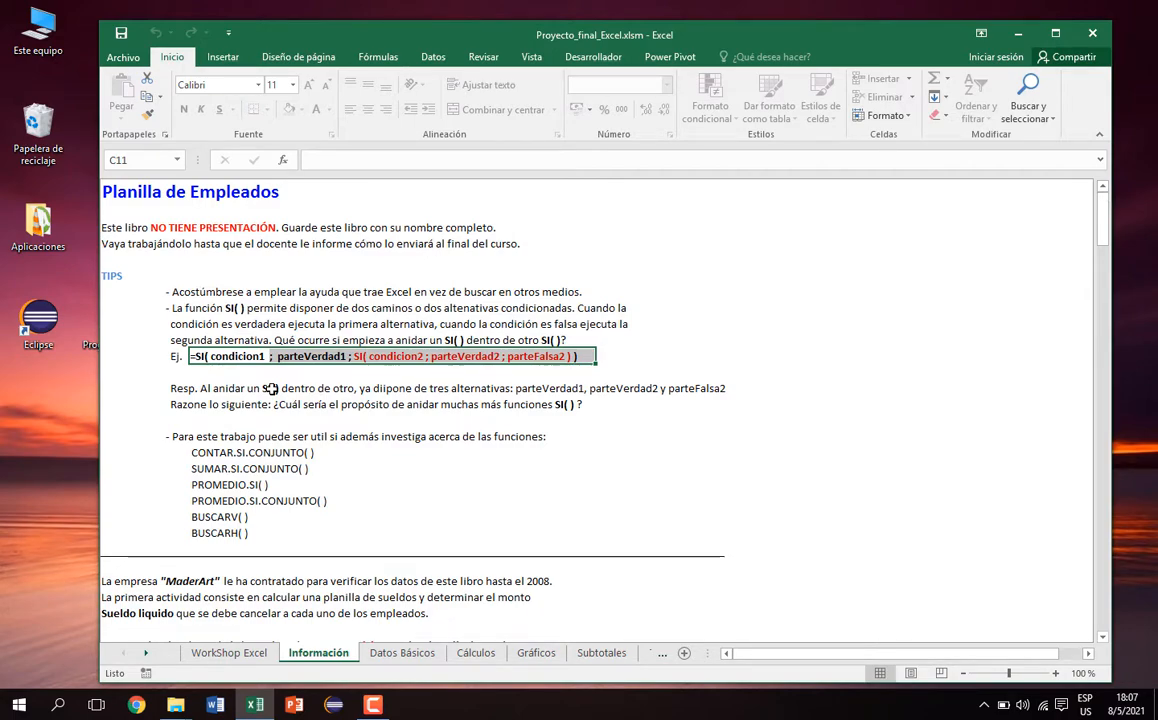
scroll(271, 389, down, 8)
scroll(271, 389, up, 8)
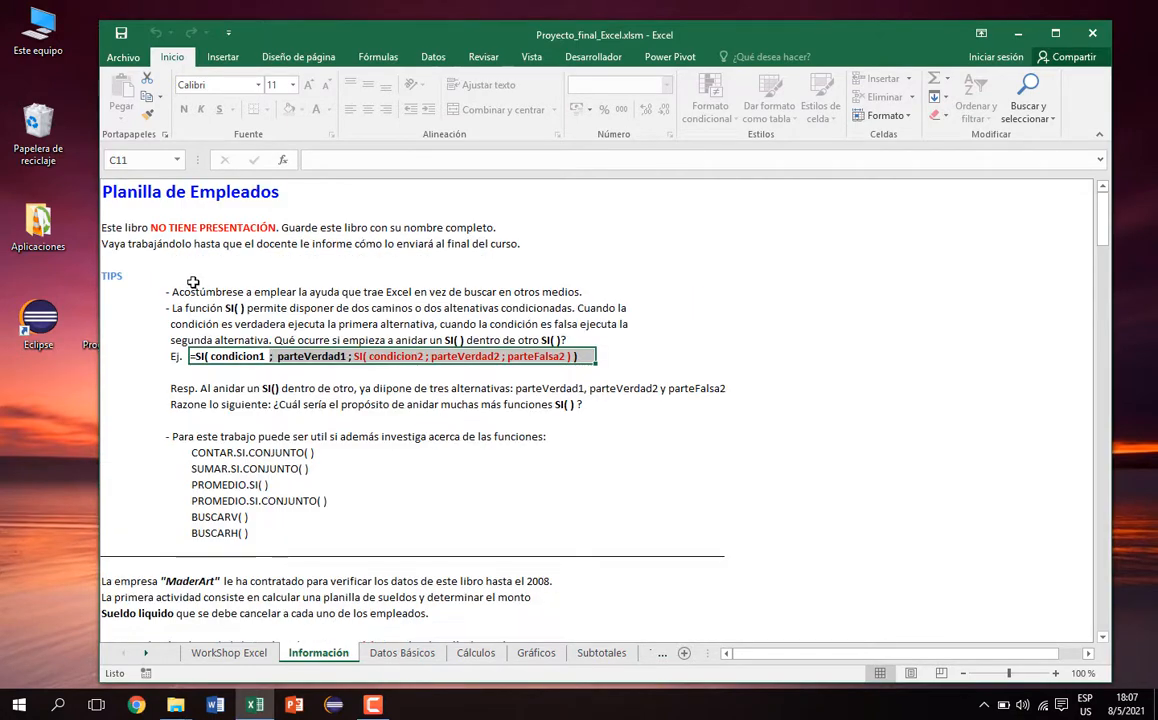
click(195, 273)
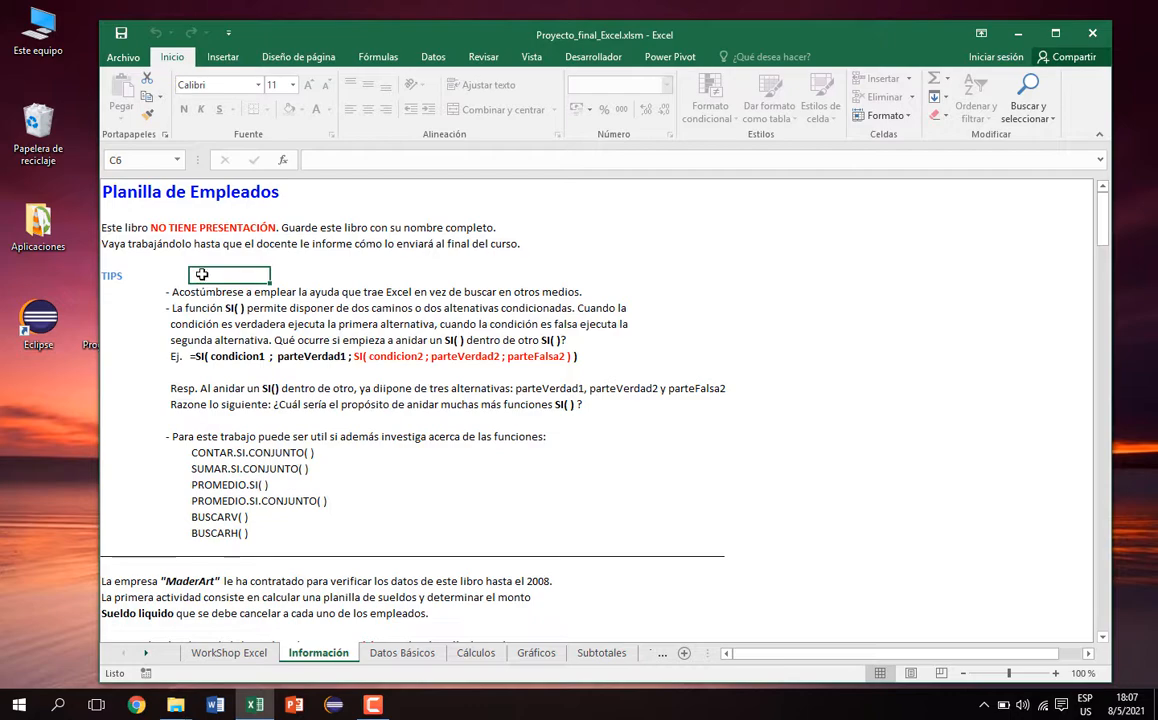
- View the employee table on Datos Básicos, then highlight the sentence introducing the MaderArt company in row 25 of Información
click(374, 654)
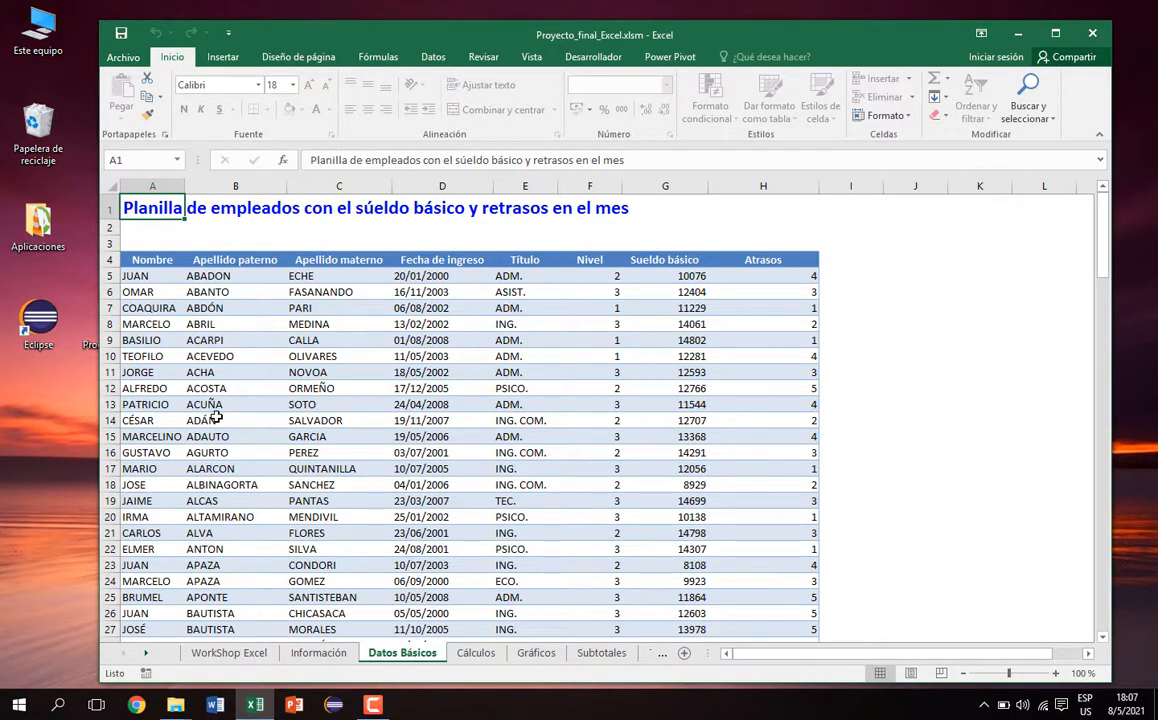
click(295, 654)
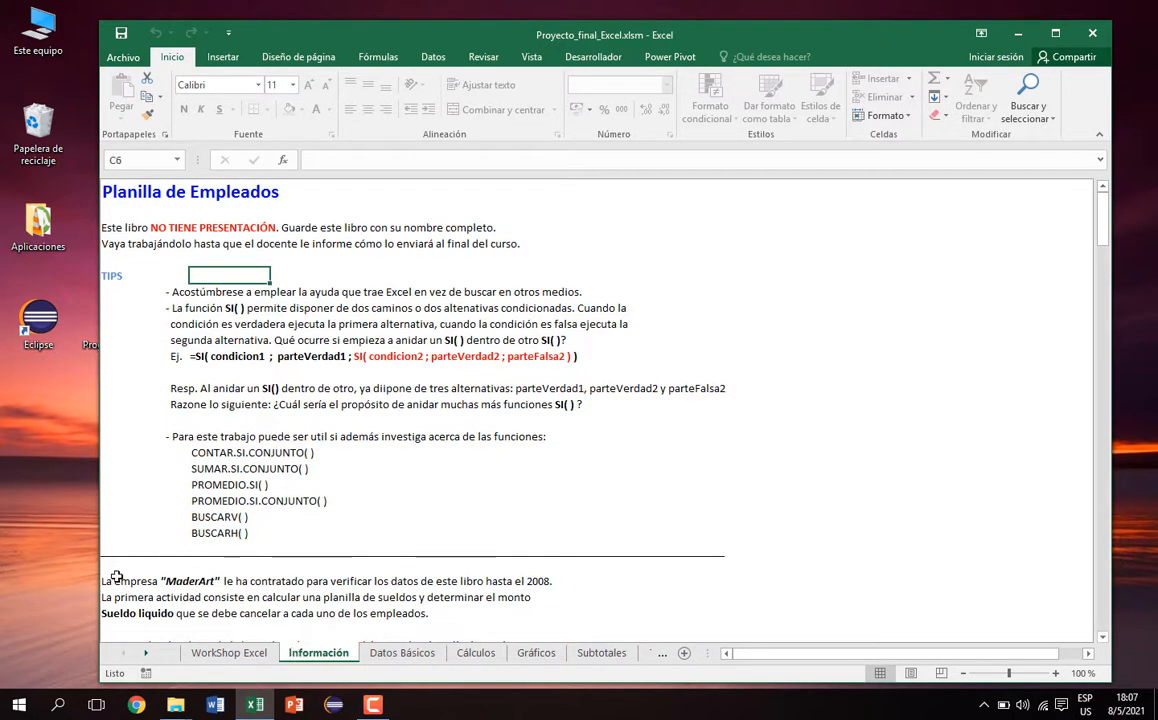
drag(106, 581, 541, 587)
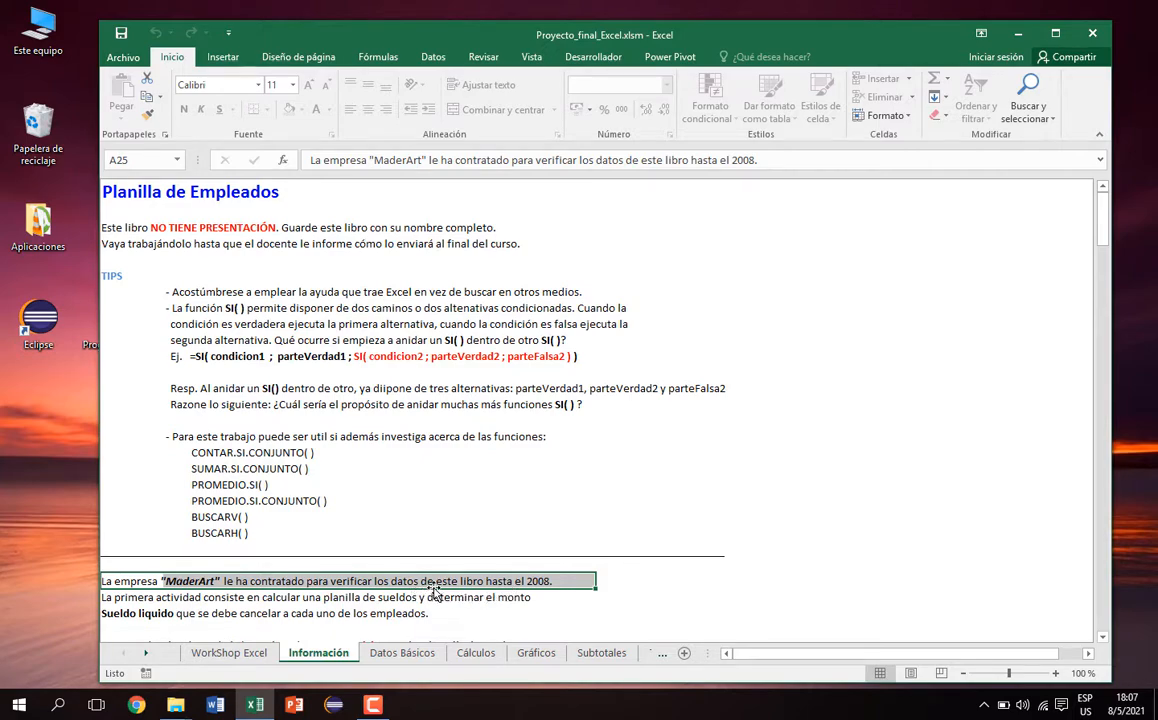
- Compare the employee data on the Datos Básicos sheet, including the Atrasos column, with the empty payroll table on Cálculos
click(402, 653)
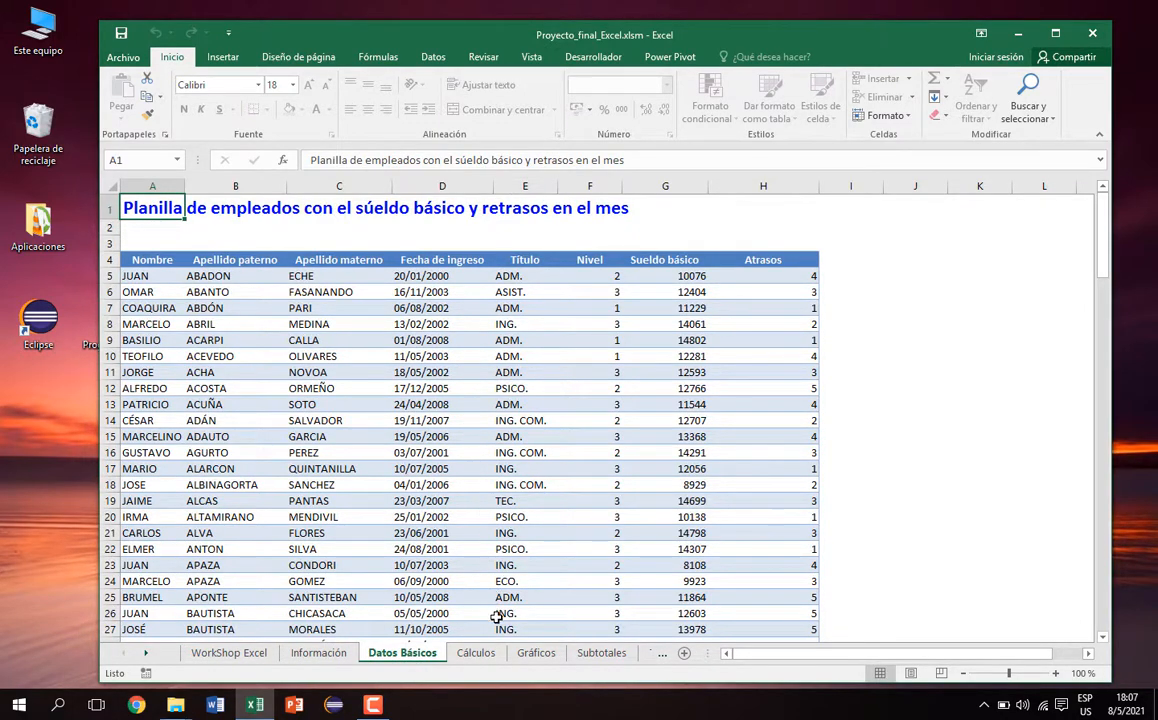
click(476, 653)
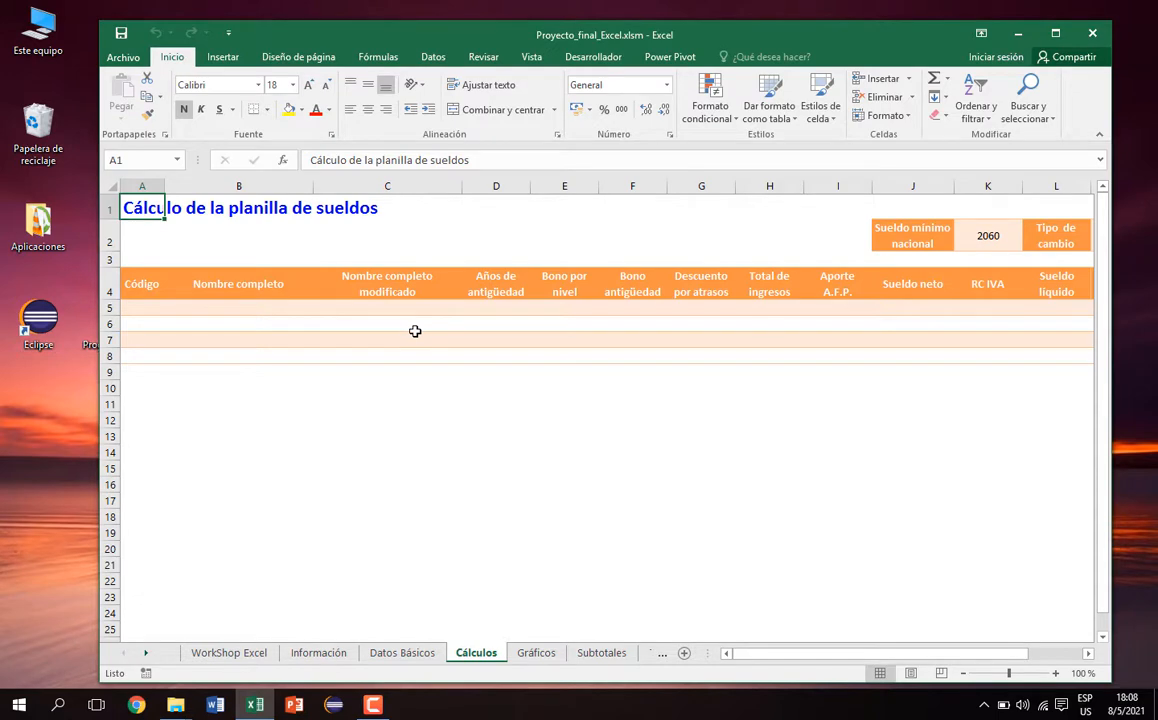
click(400, 653)
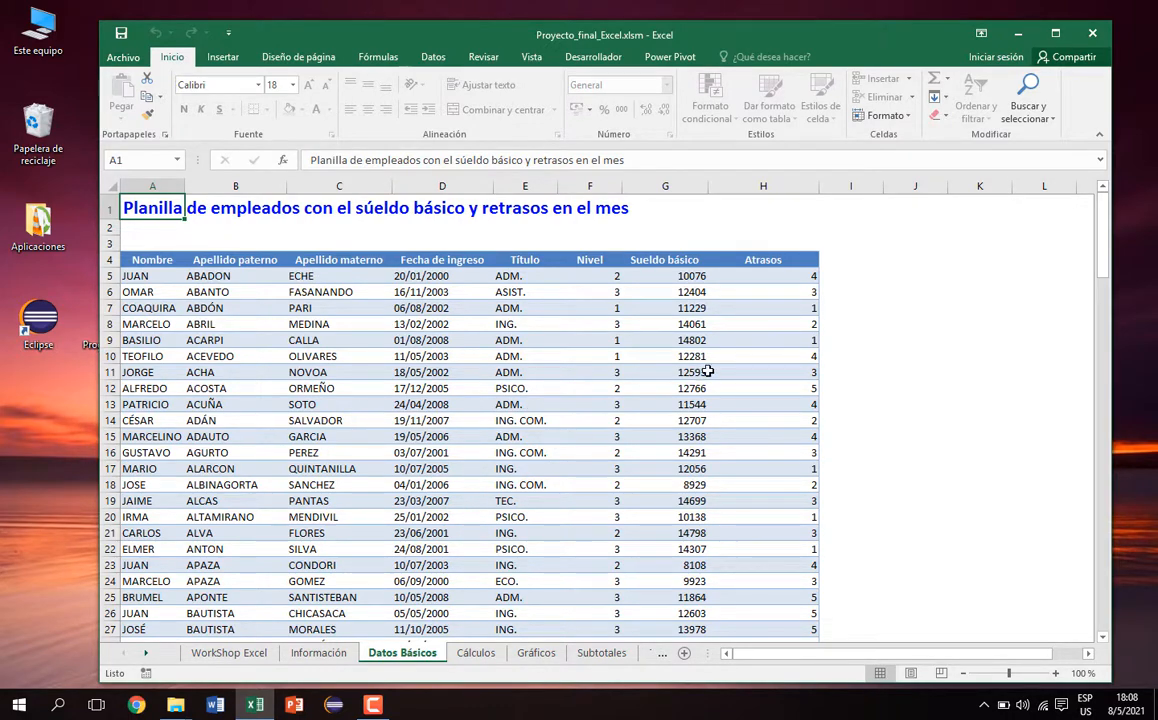
click(737, 346)
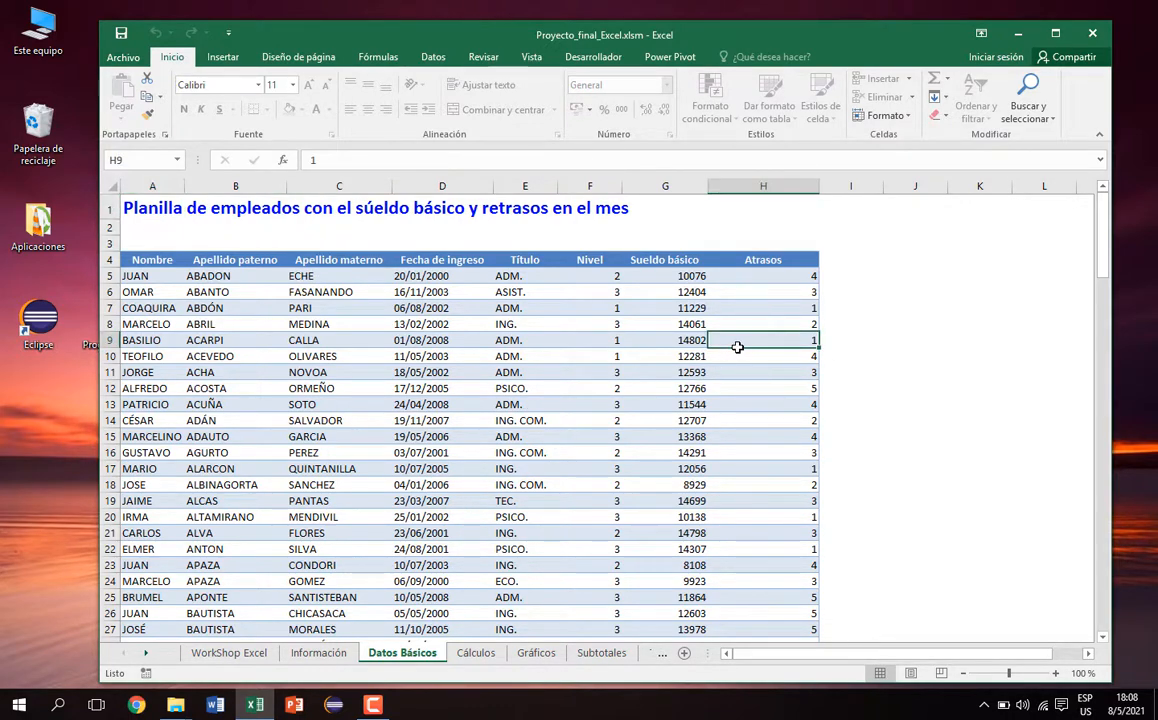
double_click(737, 346)
key(Return)
click(160, 210)
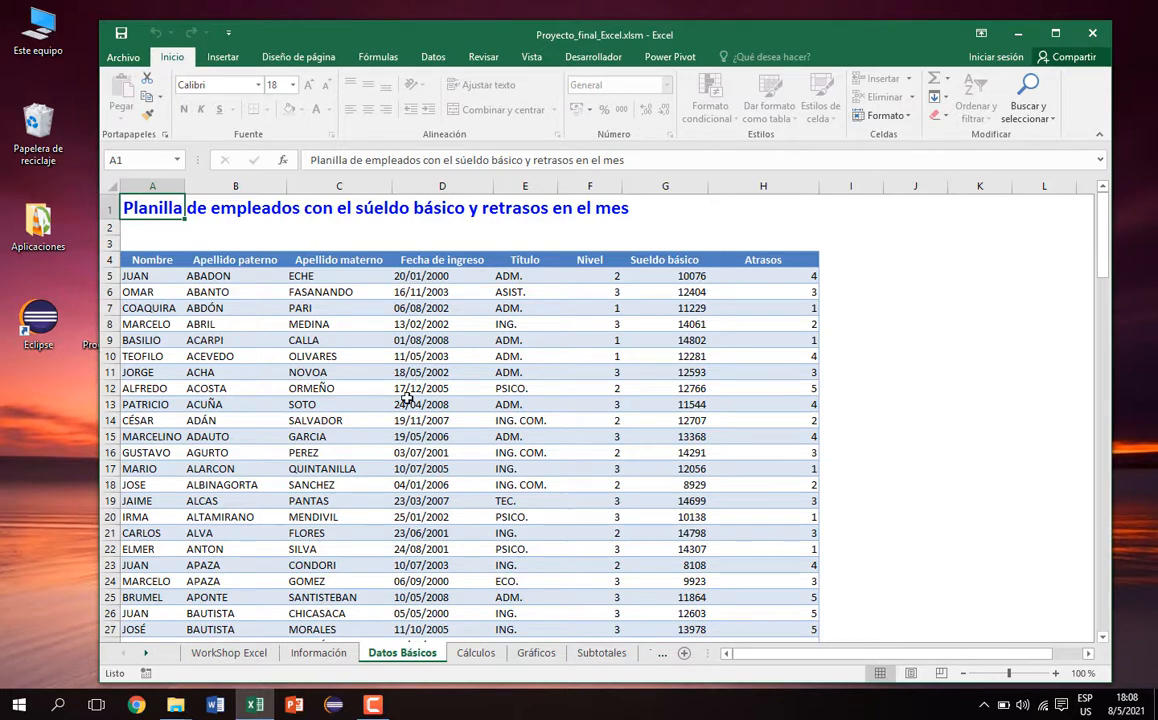
- Examine the column headings of the Cálculos payroll table through En dólares, along with the minimum wage and exchange rate cells
click(476, 653)
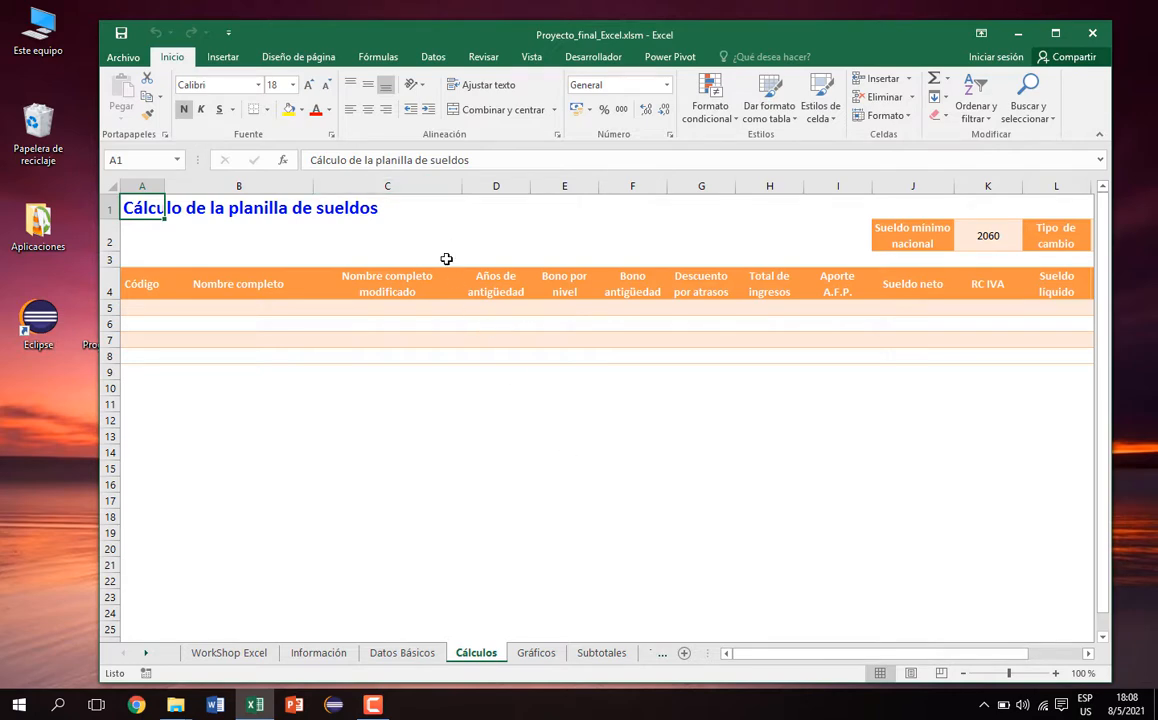
drag(791, 653, 1089, 660)
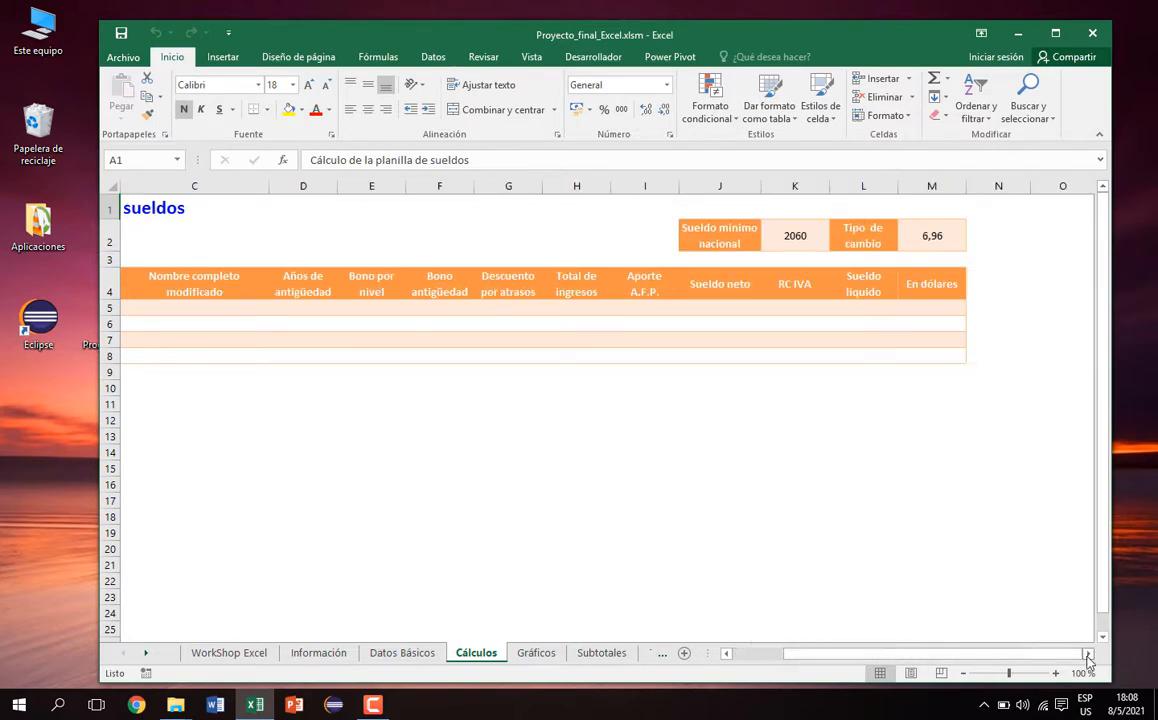
click(1089, 655)
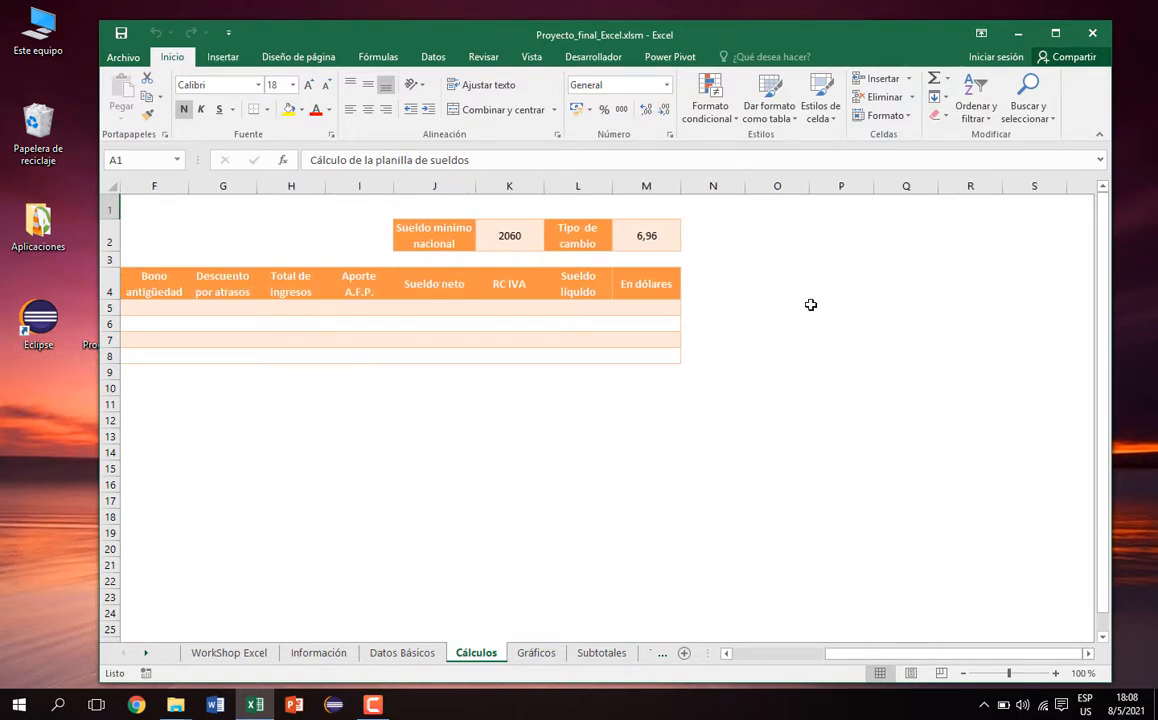
click(236, 470)
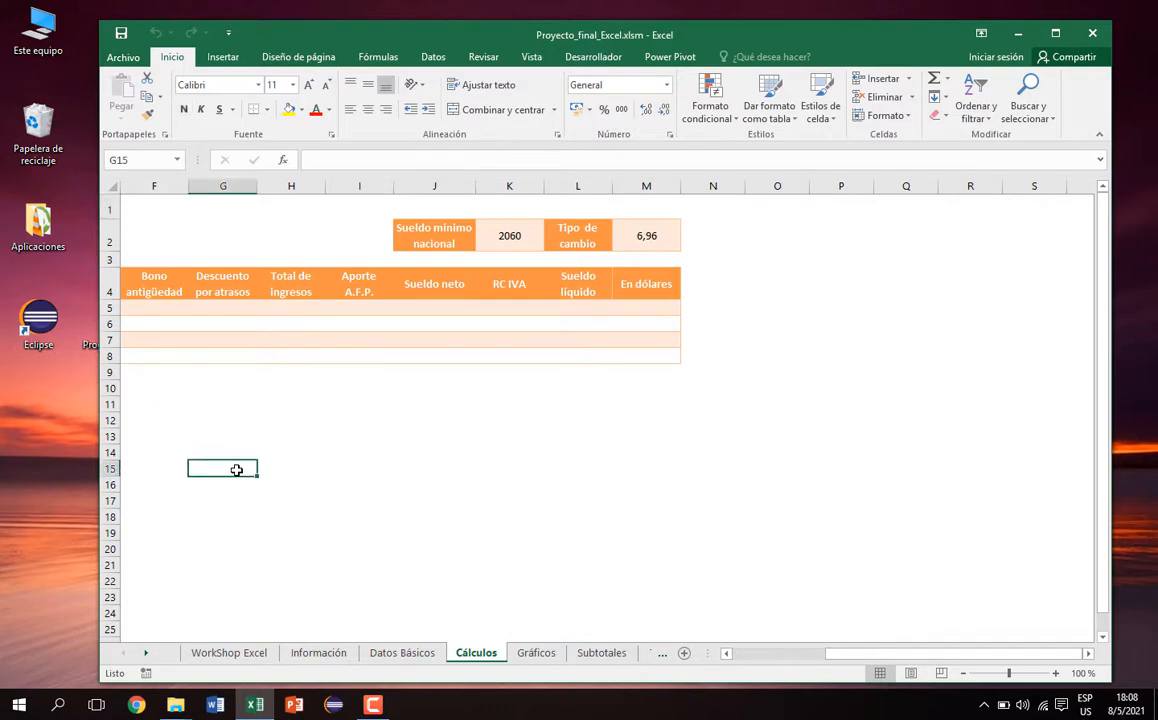
- Compare the full length of the employee list on Datos Básicos with the empty payroll rows and column headings on Cálculos
click(743, 658)
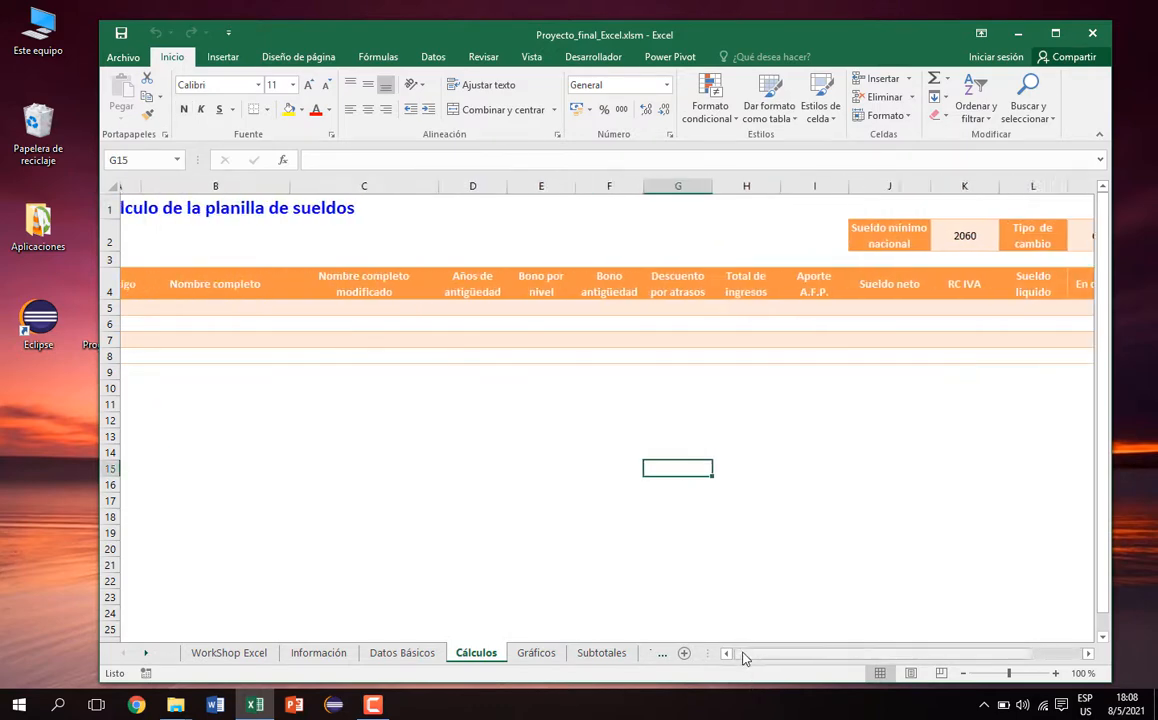
click(153, 305)
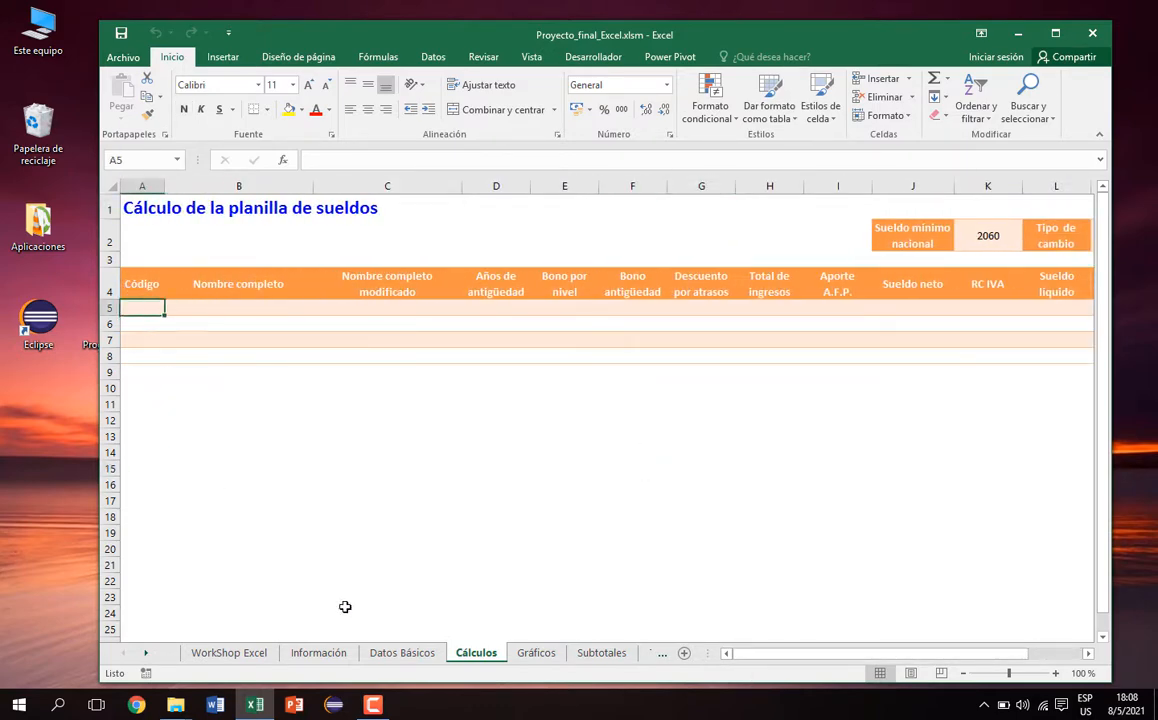
click(401, 652)
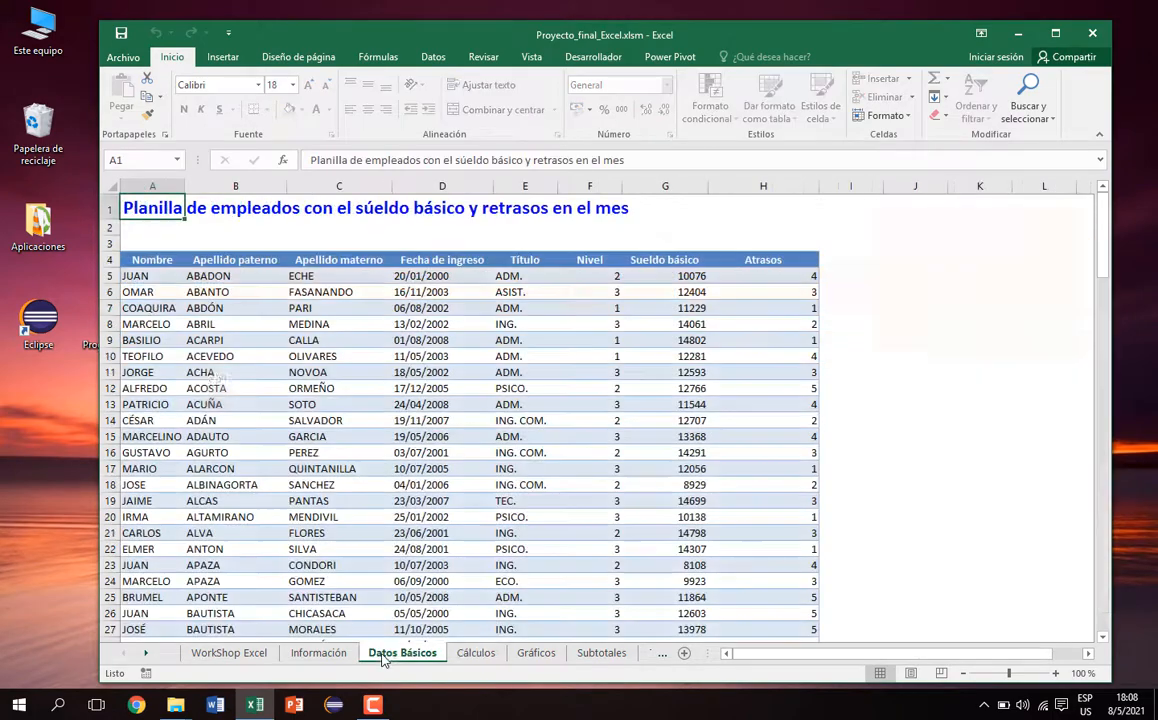
click(148, 276)
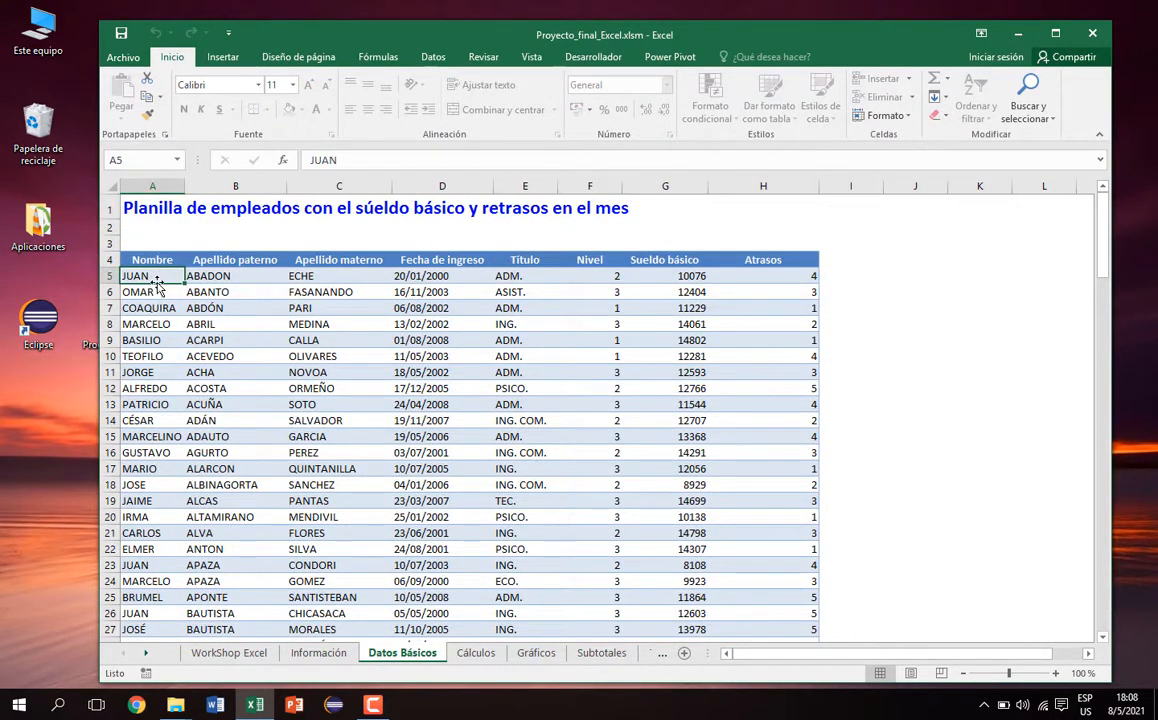
key(ctrl+Down)
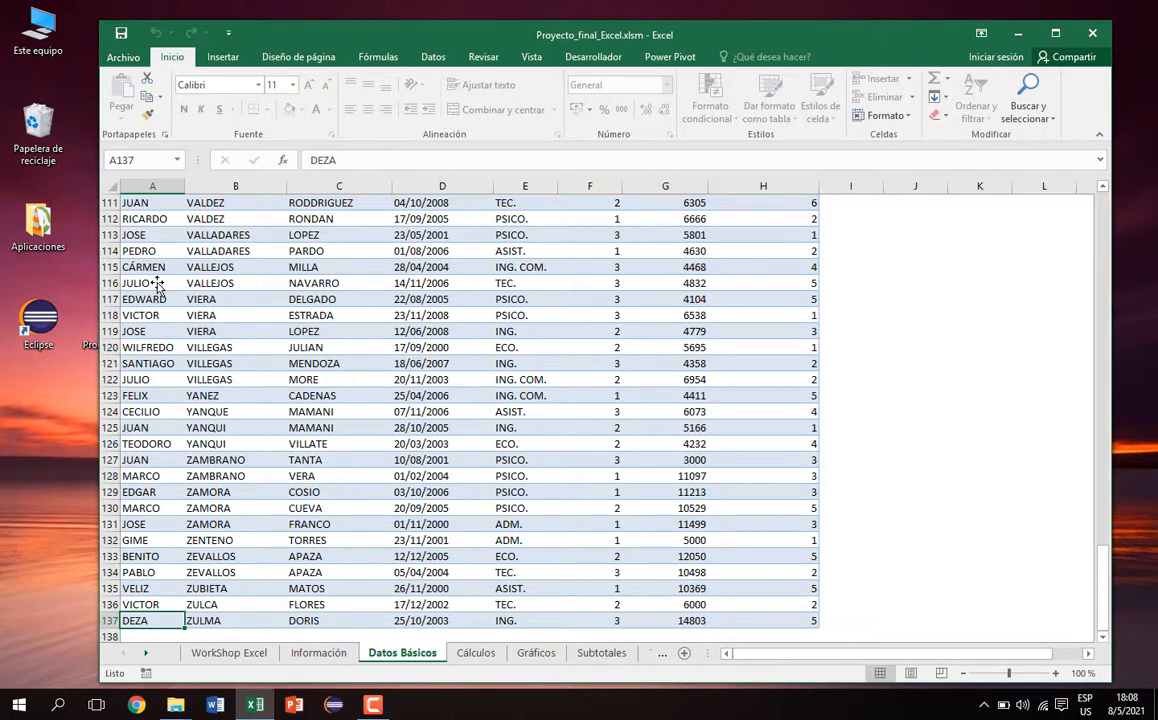
click(476, 653)
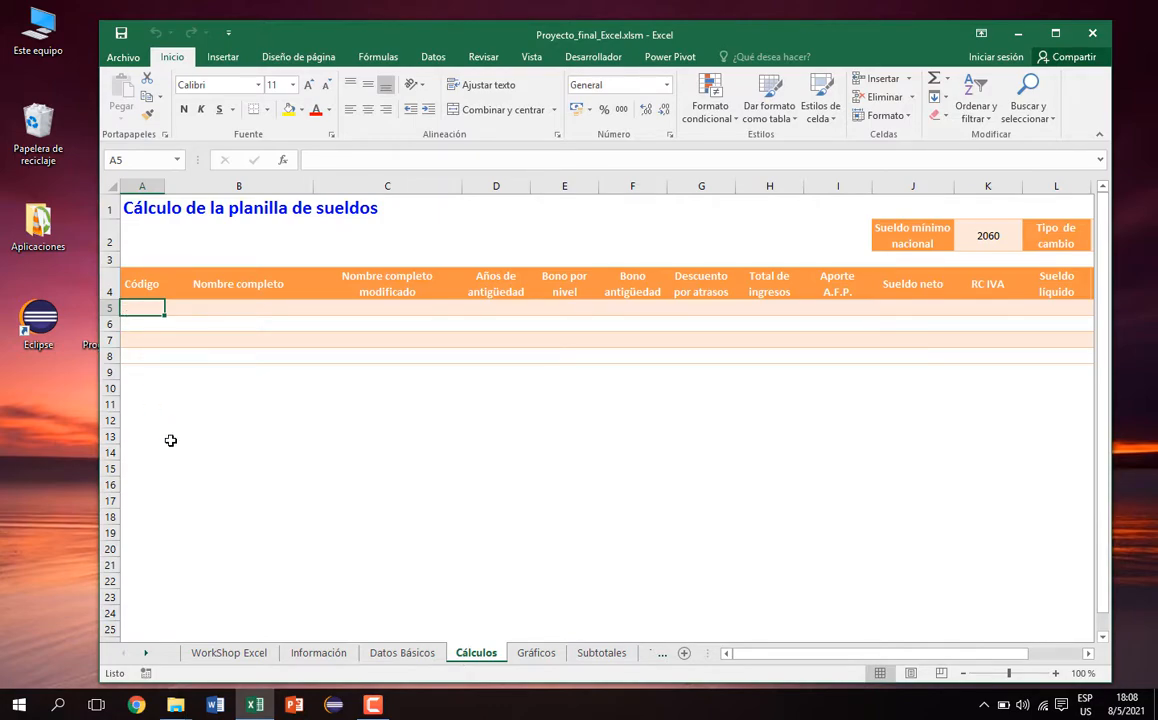
click(410, 652)
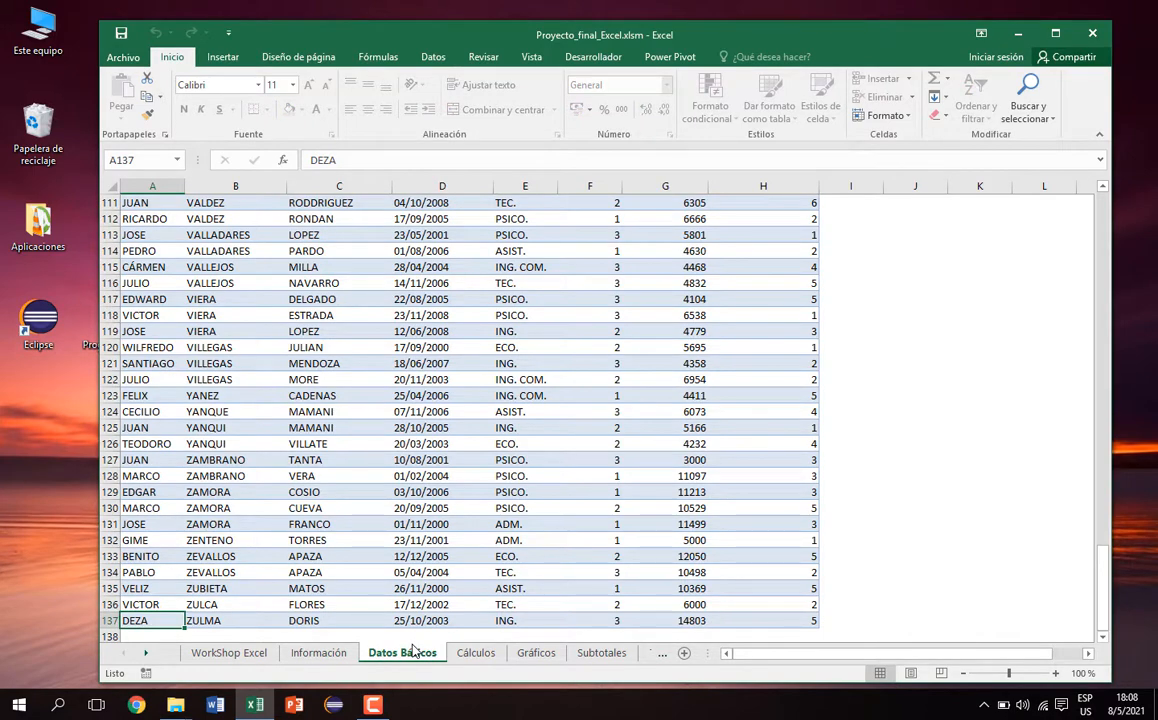
key(ctrl+Up)
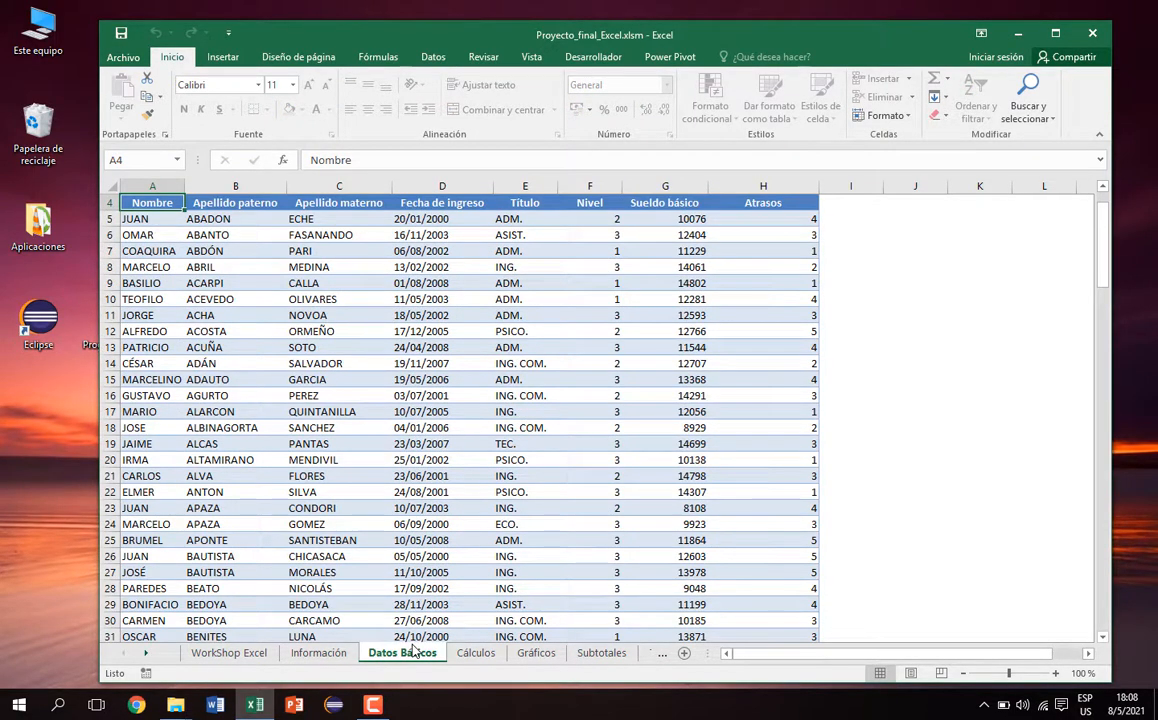
click(476, 655)
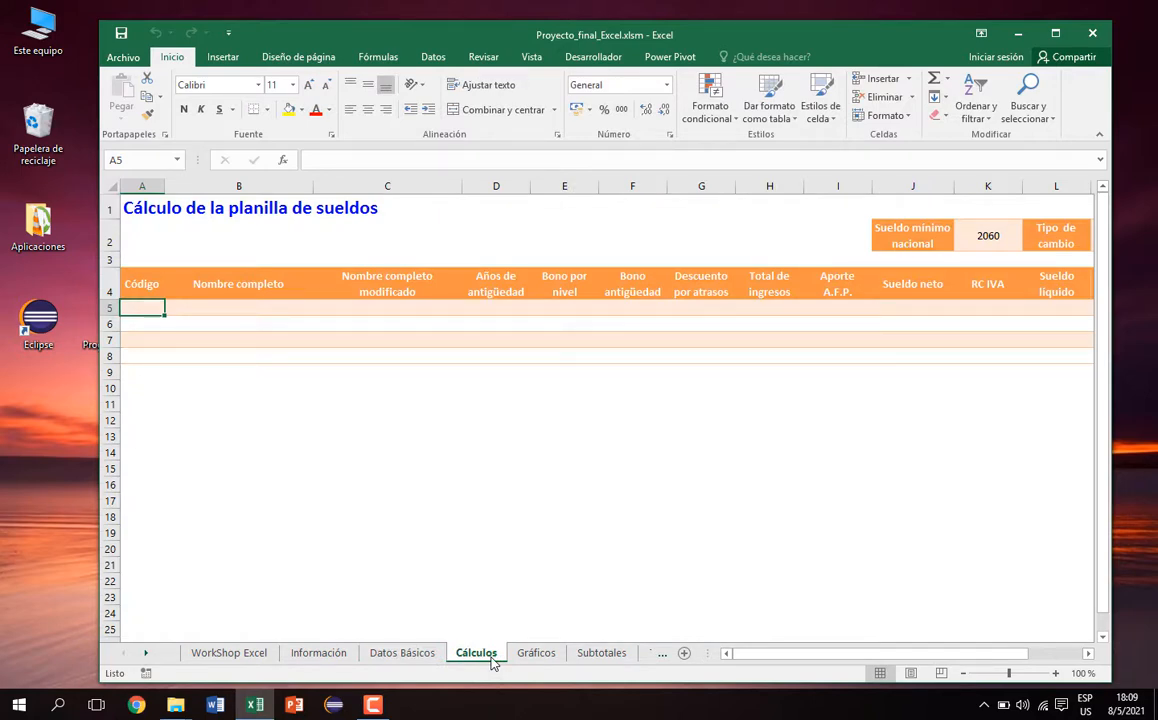
click(632, 307)
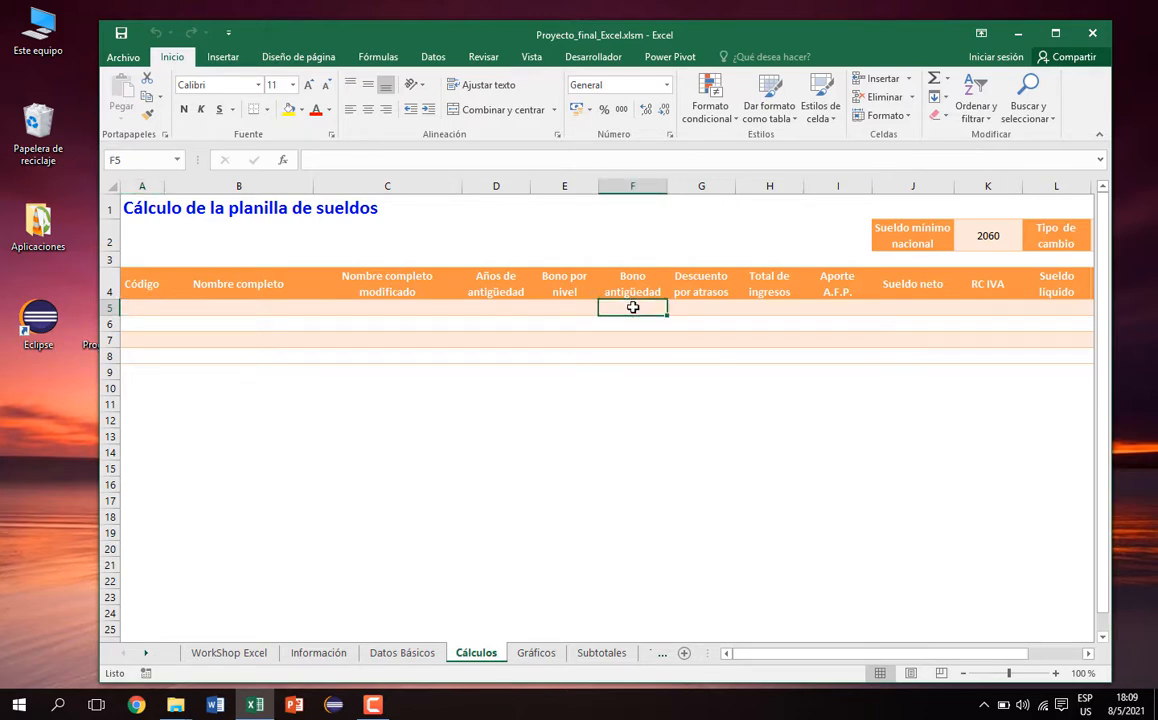
- Start a formula in cell B5 of the Nombre completo column on the Cálculos sheet
click(262, 305)
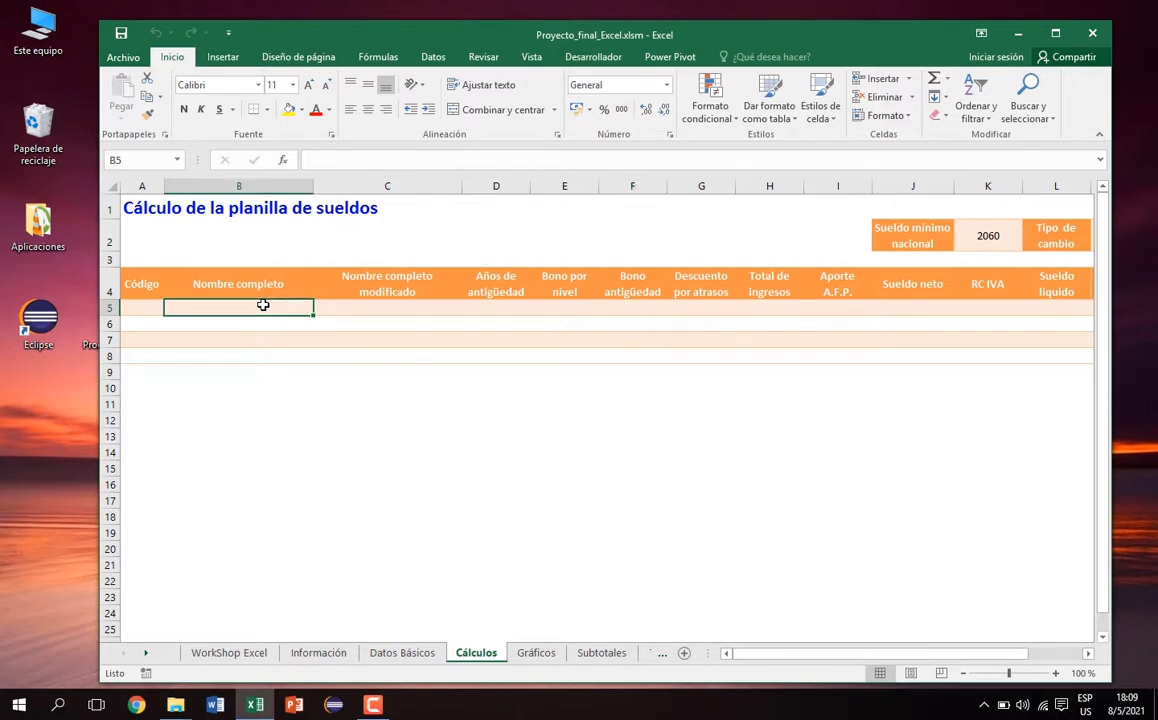
text(=)
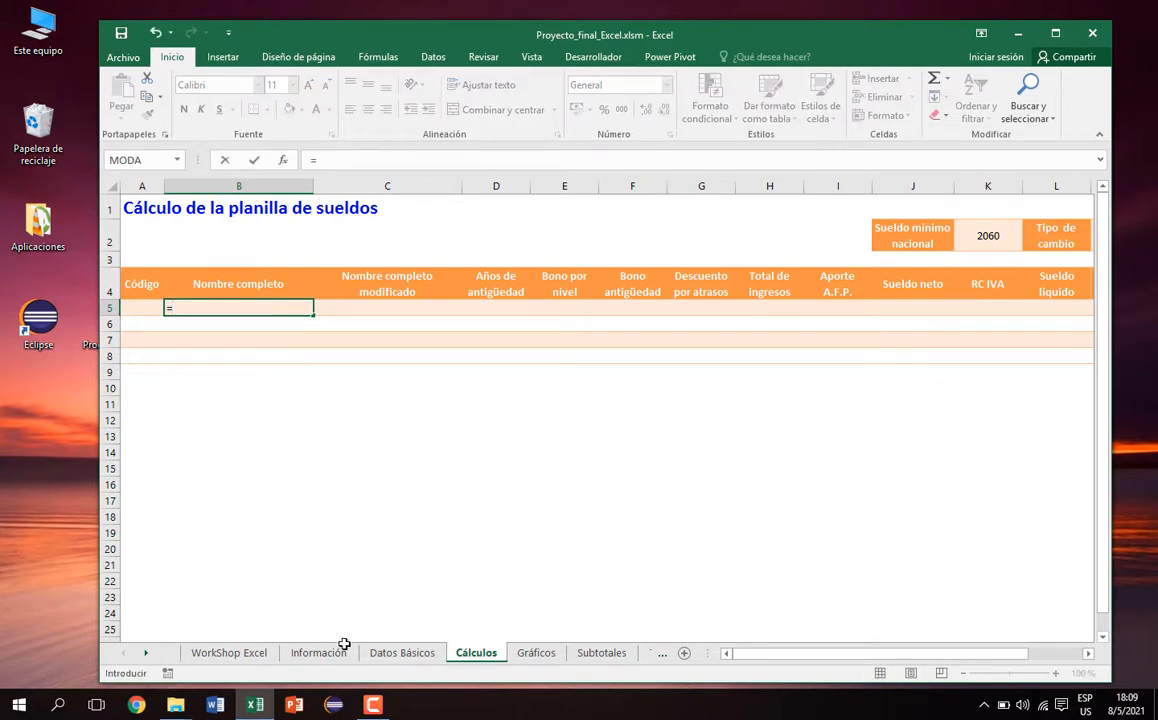
click(401, 653)
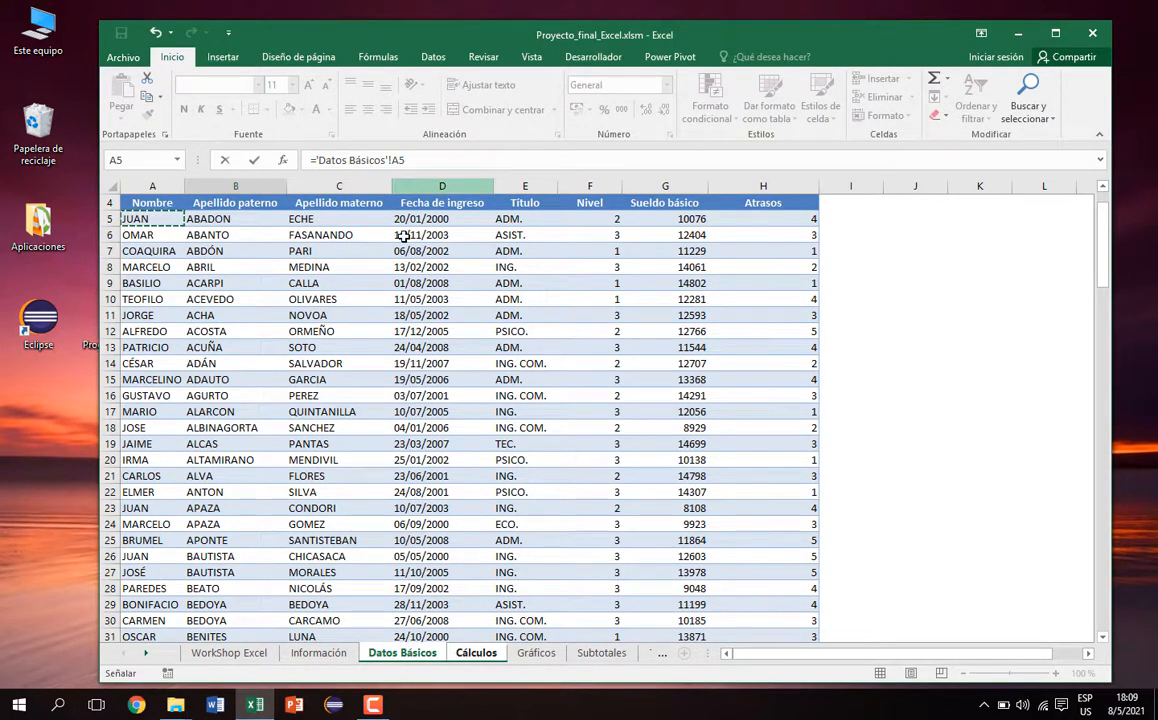
click(474, 653)
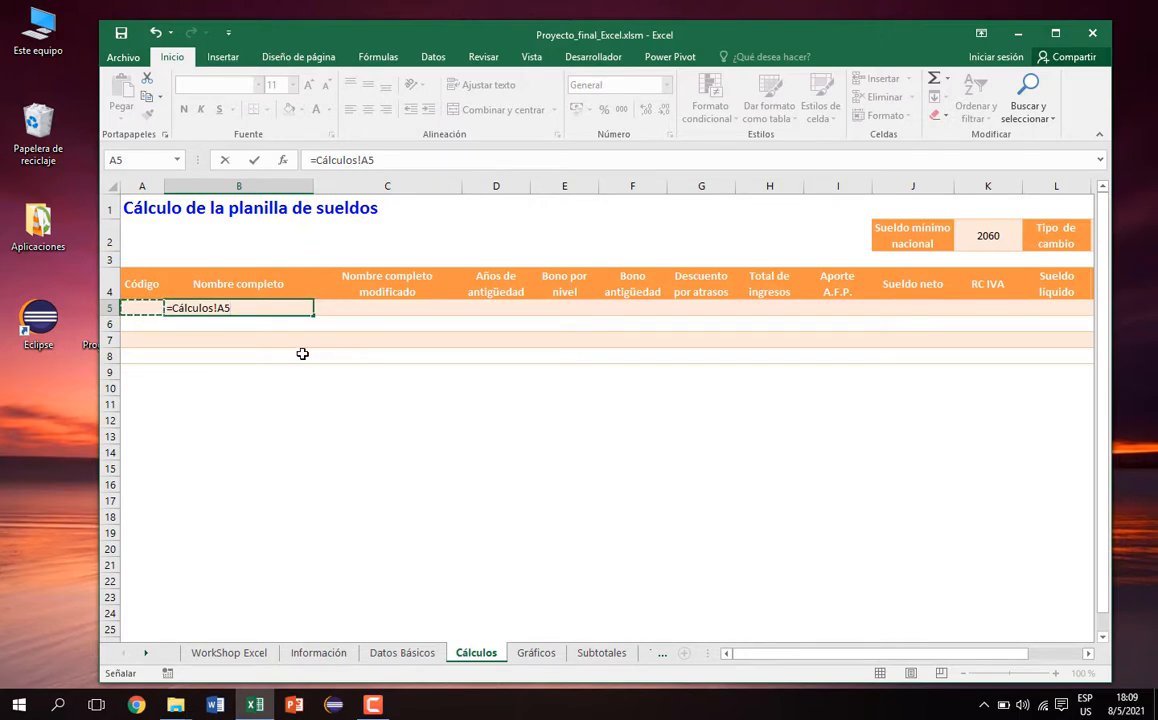
click(414, 654)
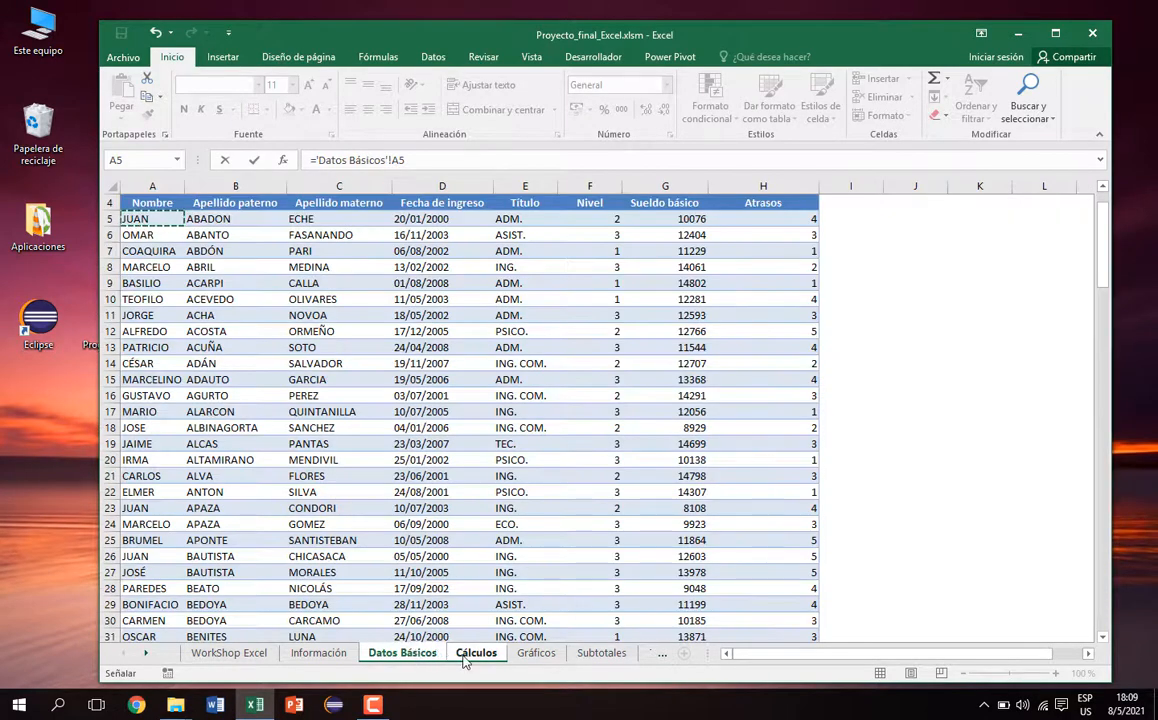
click(458, 654)
click(404, 653)
click(474, 653)
click(430, 655)
click(463, 656)
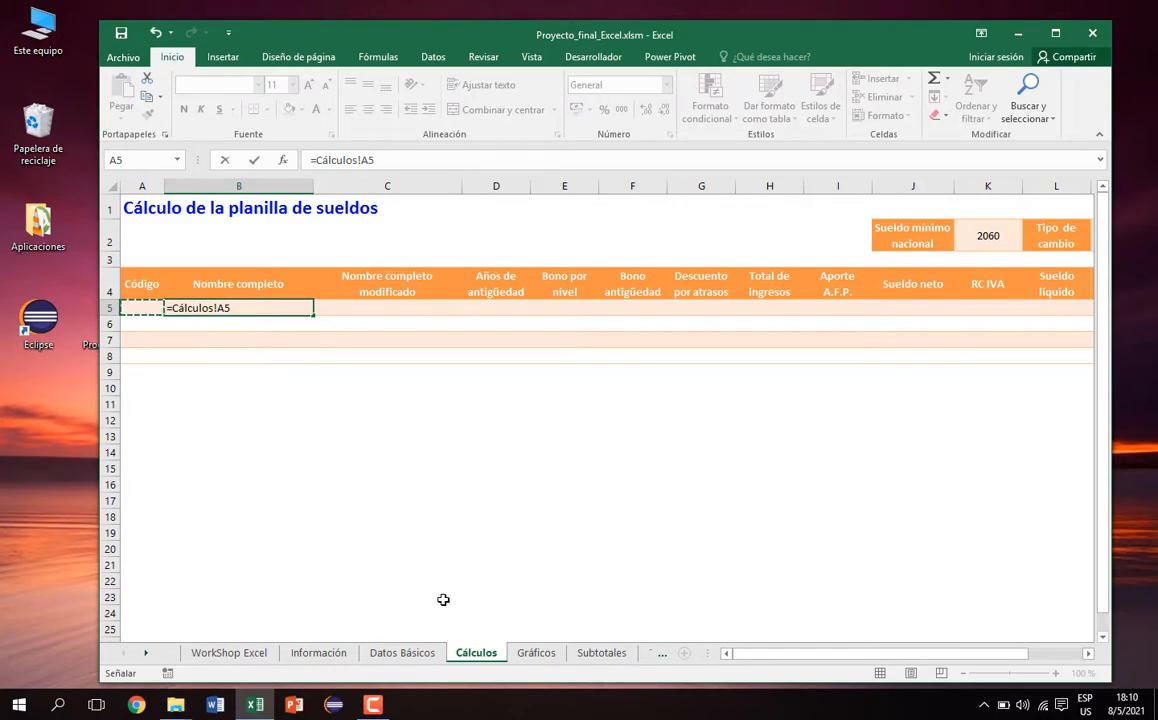
click(428, 655)
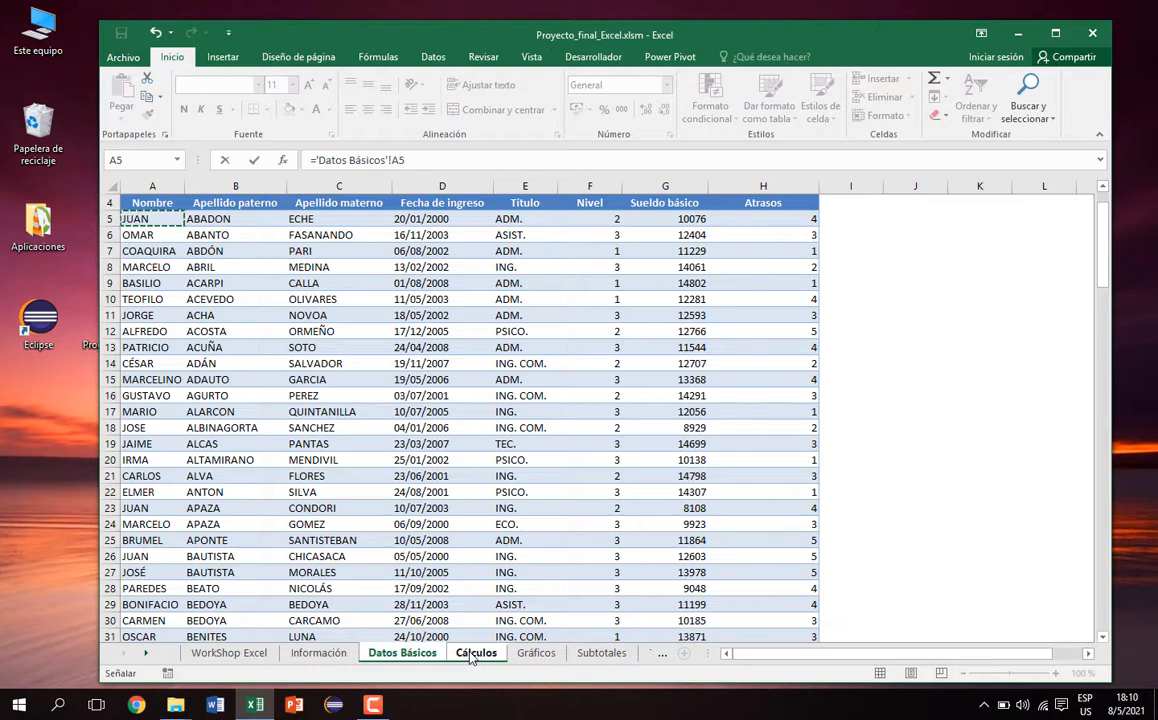
click(474, 653)
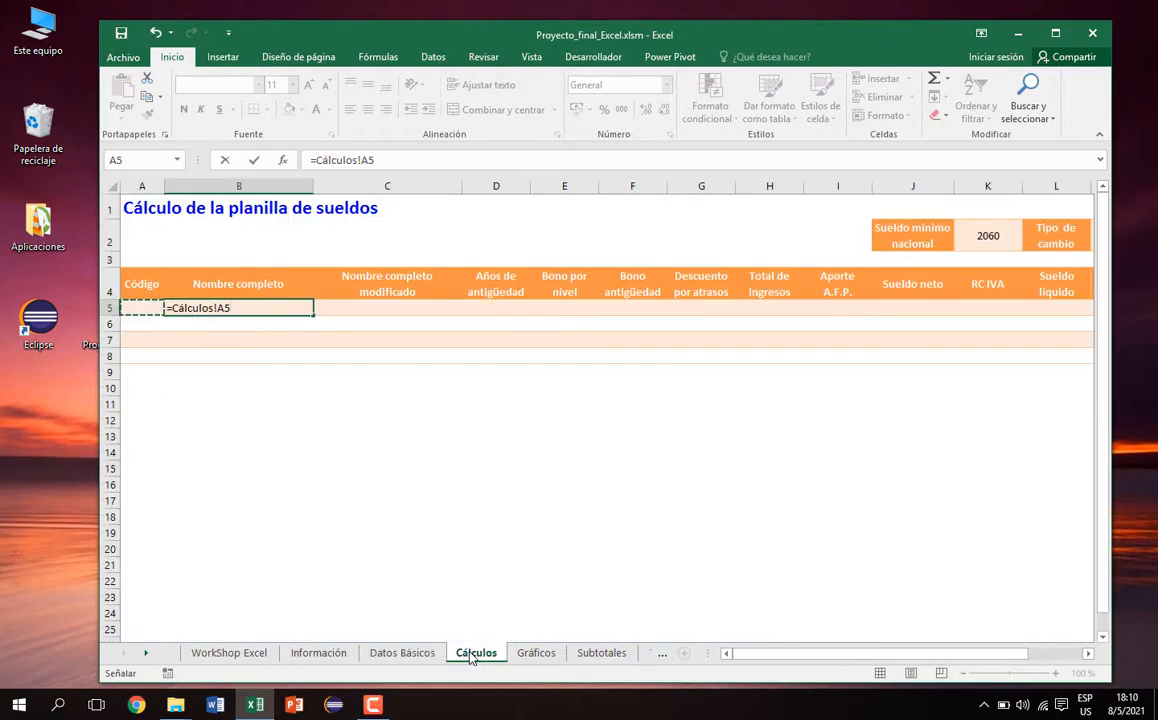
key(BackSpace)
key(BackSpace)
key(BackSpace)
key(BackSpace)
key(BackSpace)
key(BackSpace)
key(BackSpace)
key(BackSpace)
key(BackSpace)
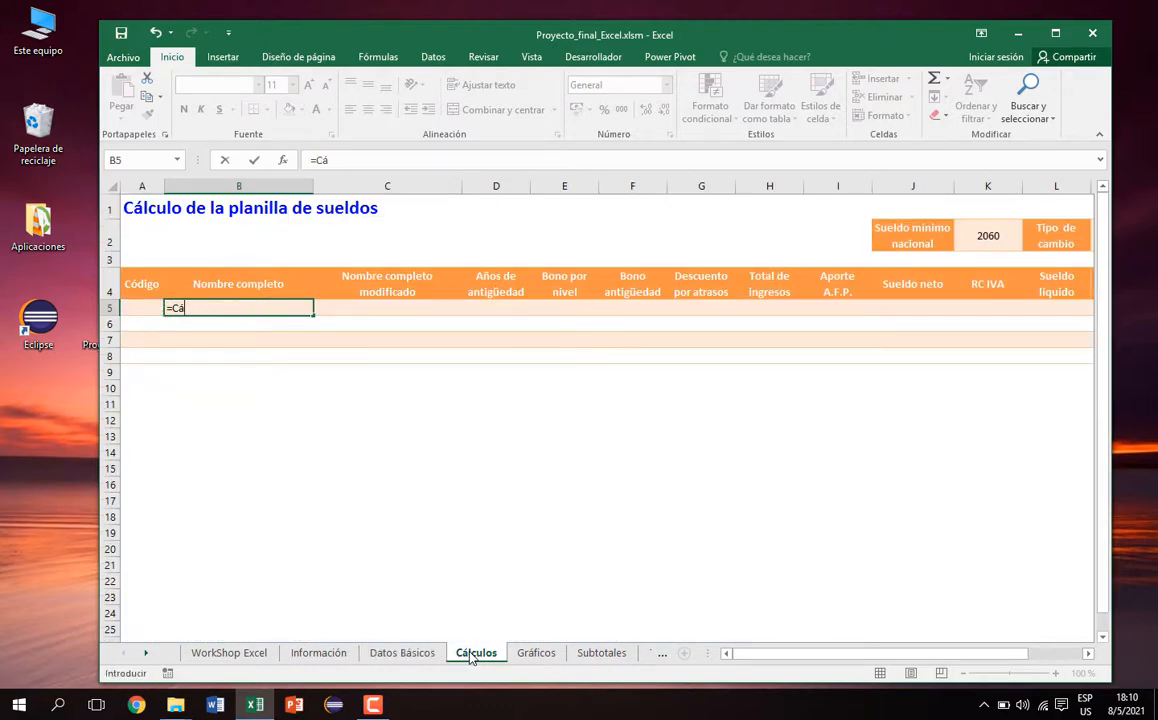
key(BackSpace)
key(BackSpace)
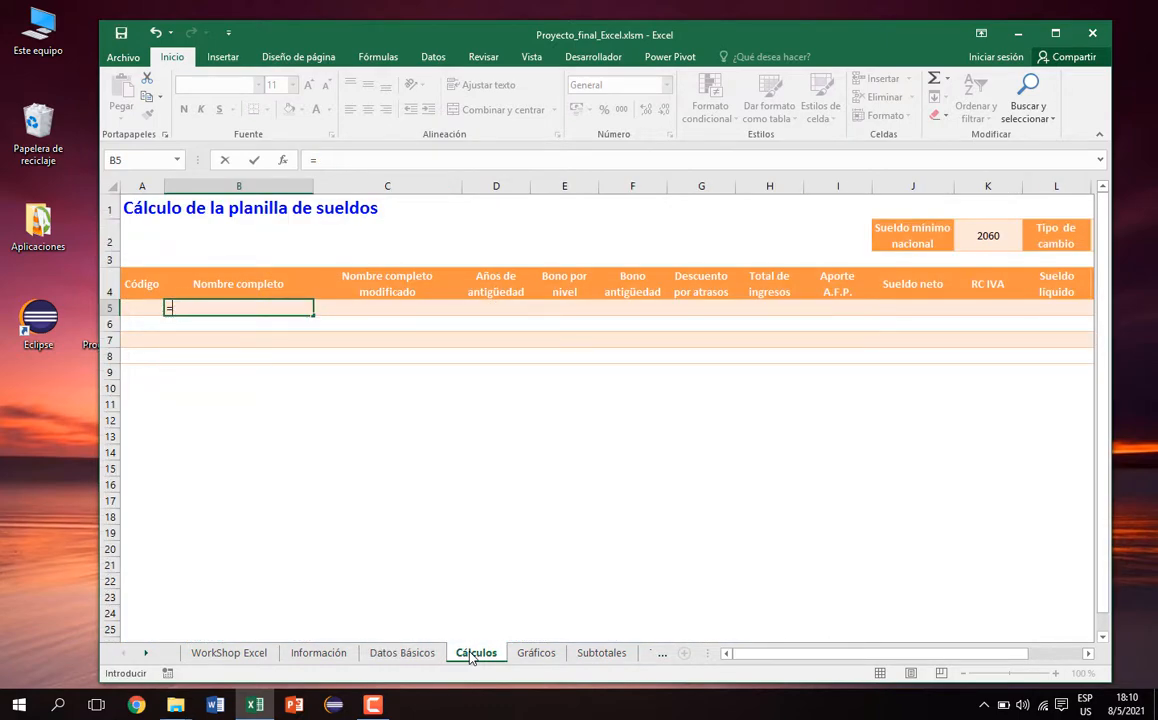
- Reference cell A5 of Datos Básicos in the Nombre completo formula and append & " " as a separating space
click(402, 652)
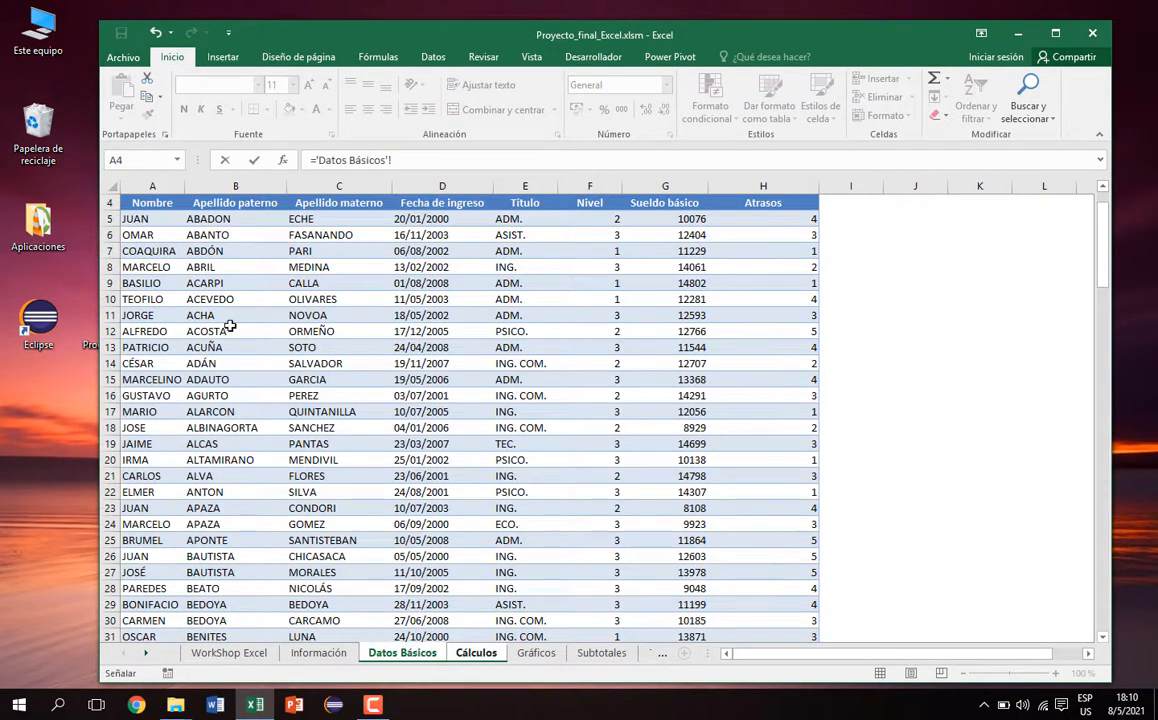
click(169, 220)
click(423, 159)
text(&v)
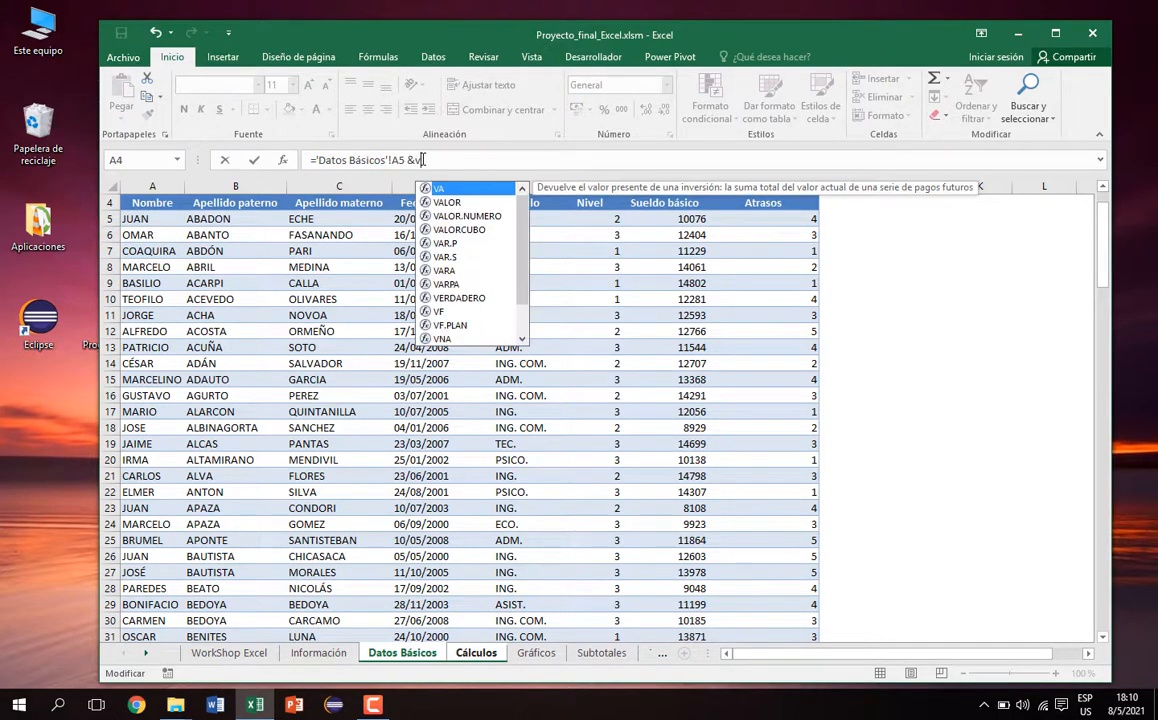
key(BackSpace)
text(")
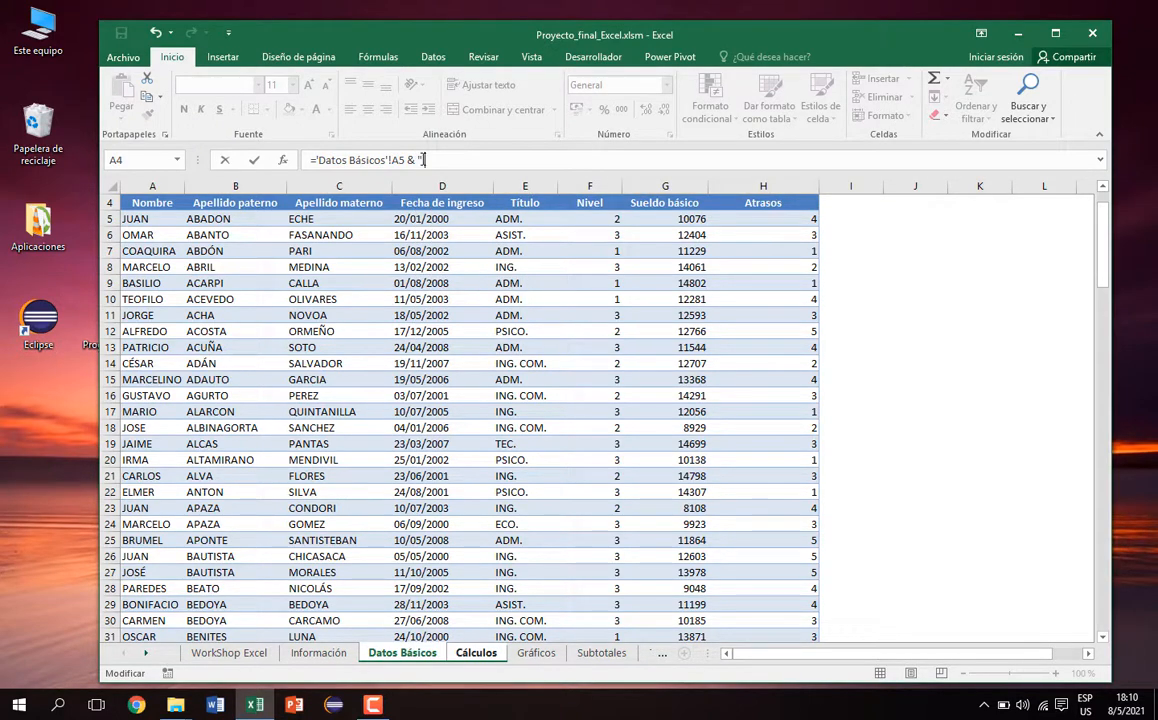
text( ")
- Complete the formula as ='Datos Básicos'!A5 & " " & 'Datos Básicos'!B5 to join the first name and paternal surname
click(263, 220)
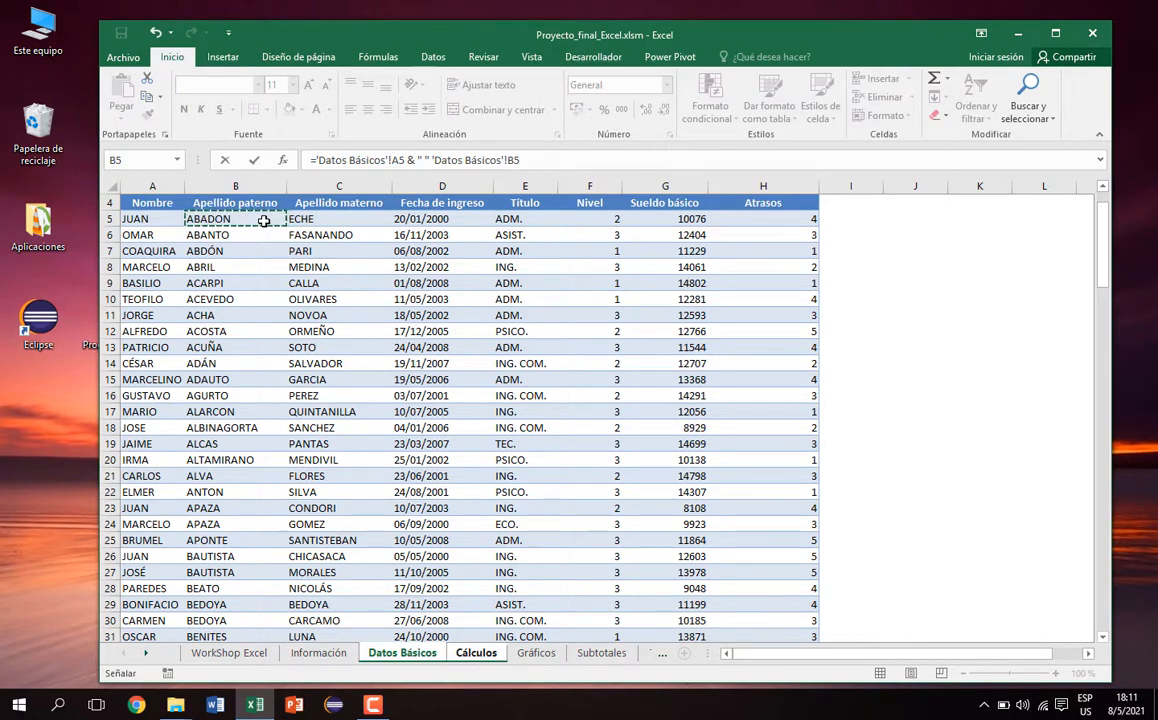
key(F2)
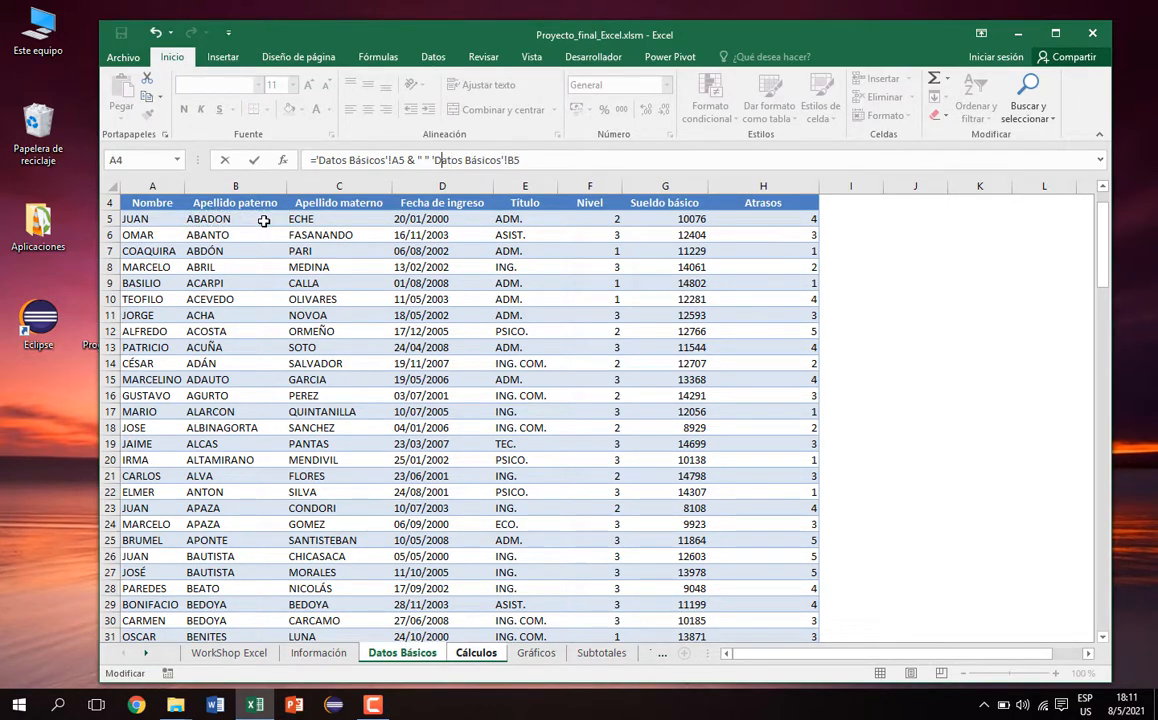
text(&)
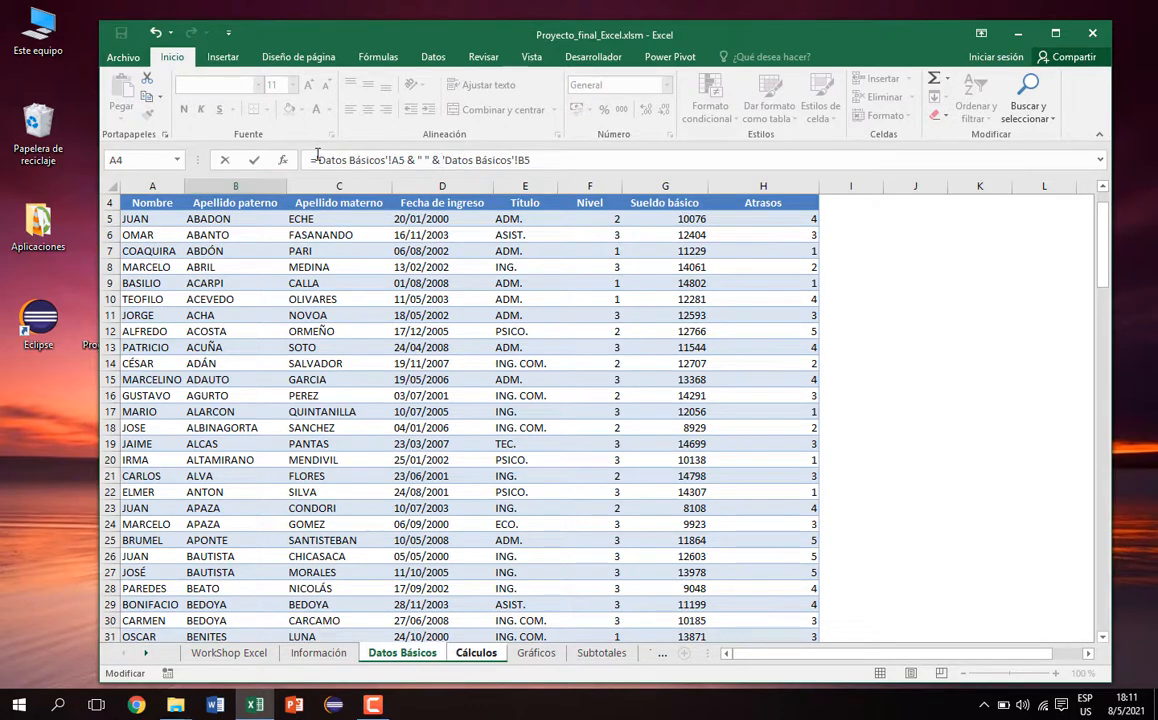
drag(317, 160, 535, 160)
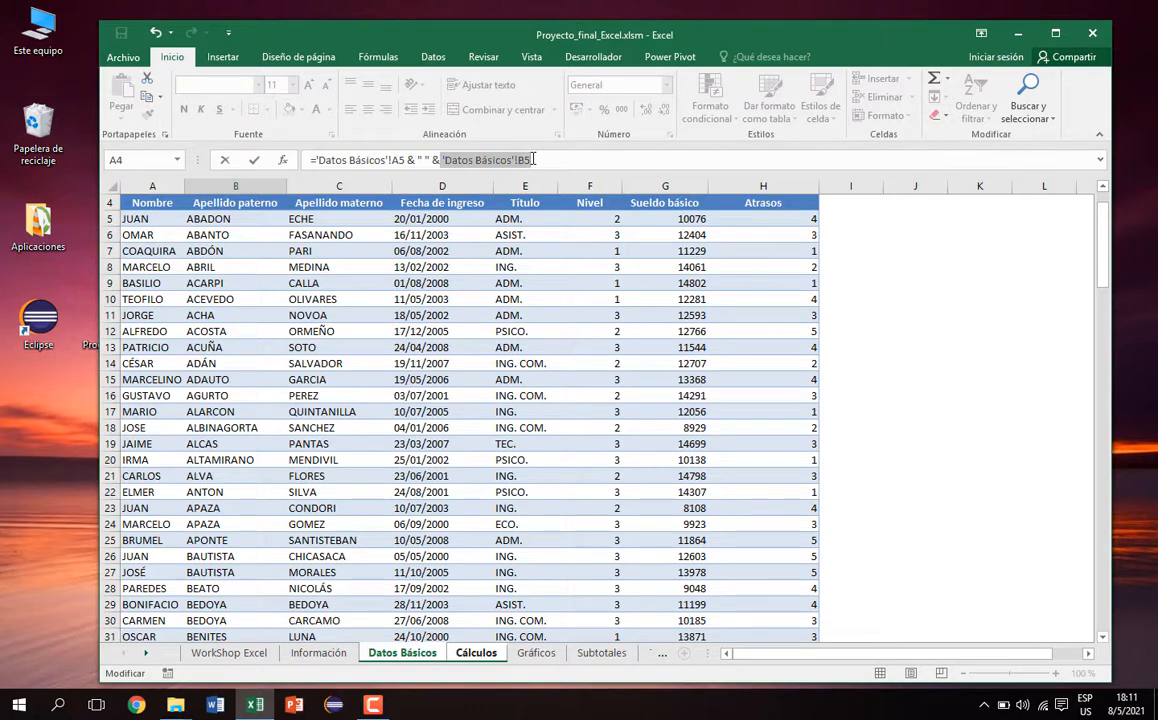
click(533, 160)
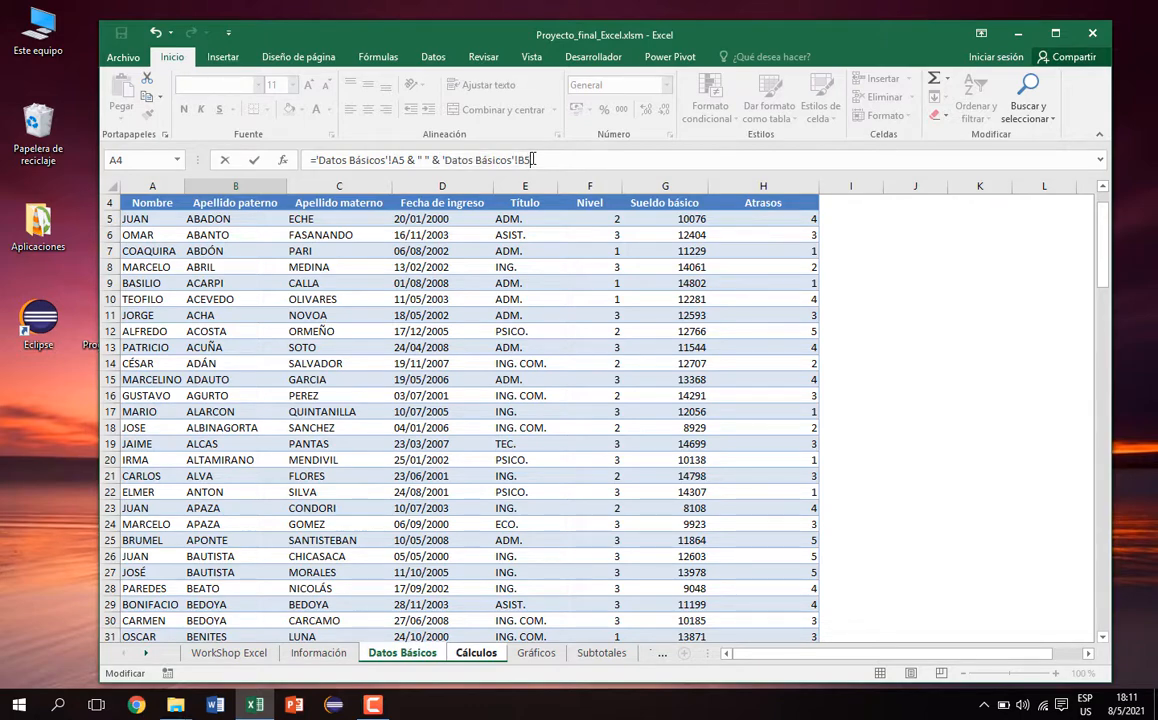
key(Return)
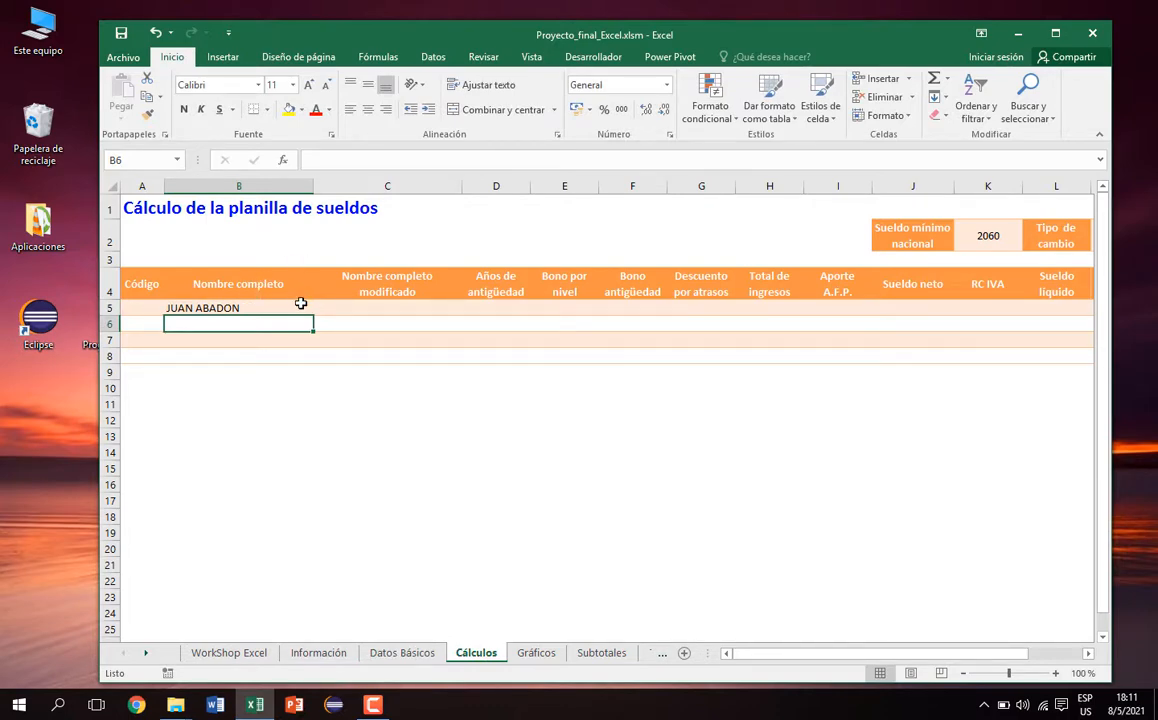
- Begin a formula in B6 of Cálculos that references cell A5 of Datos Básicos followed by the & operator
text(=)
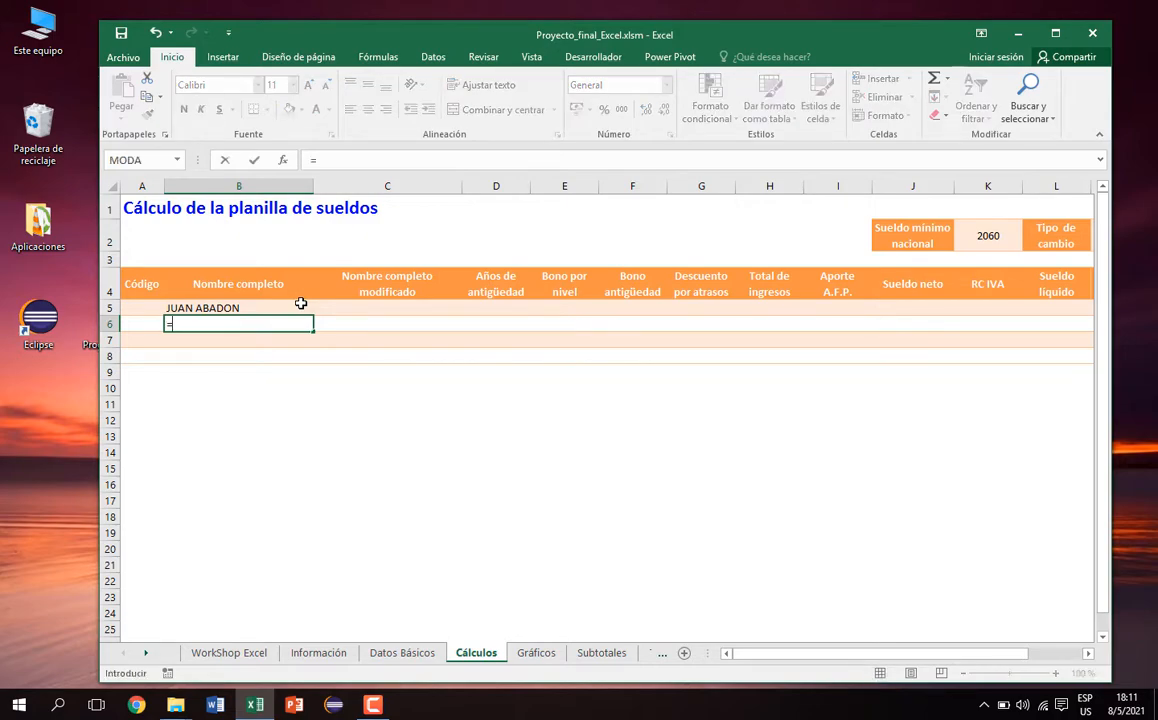
click(383, 654)
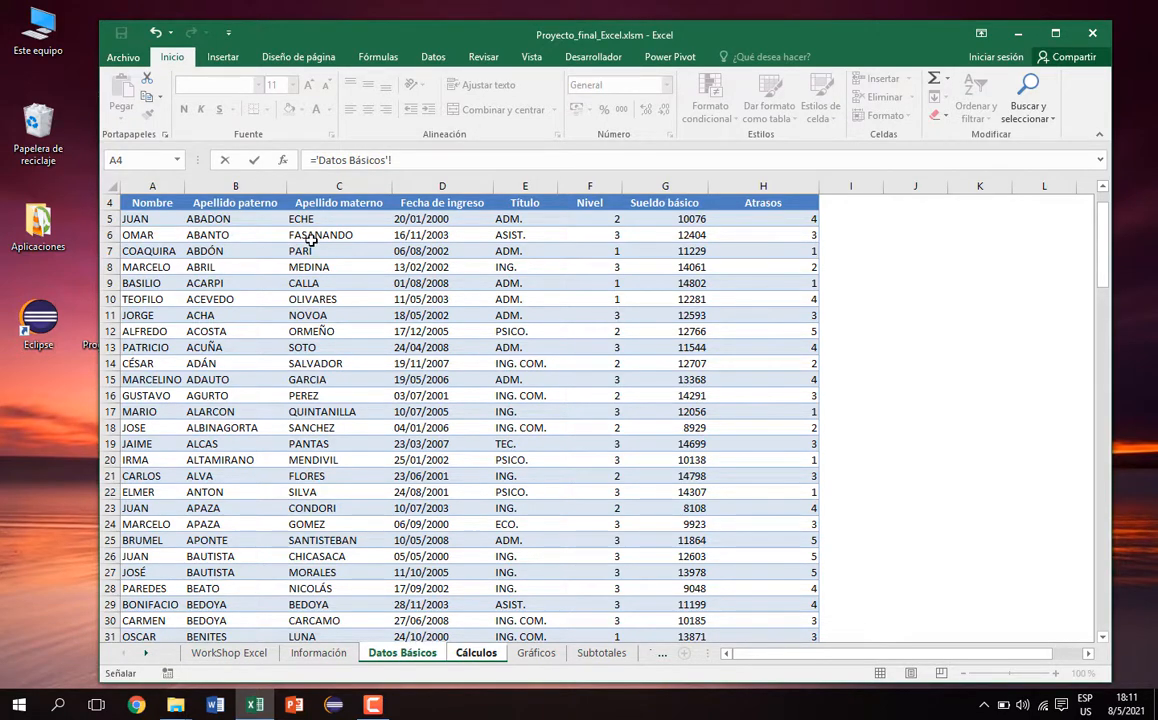
scroll(311, 241, up, 1)
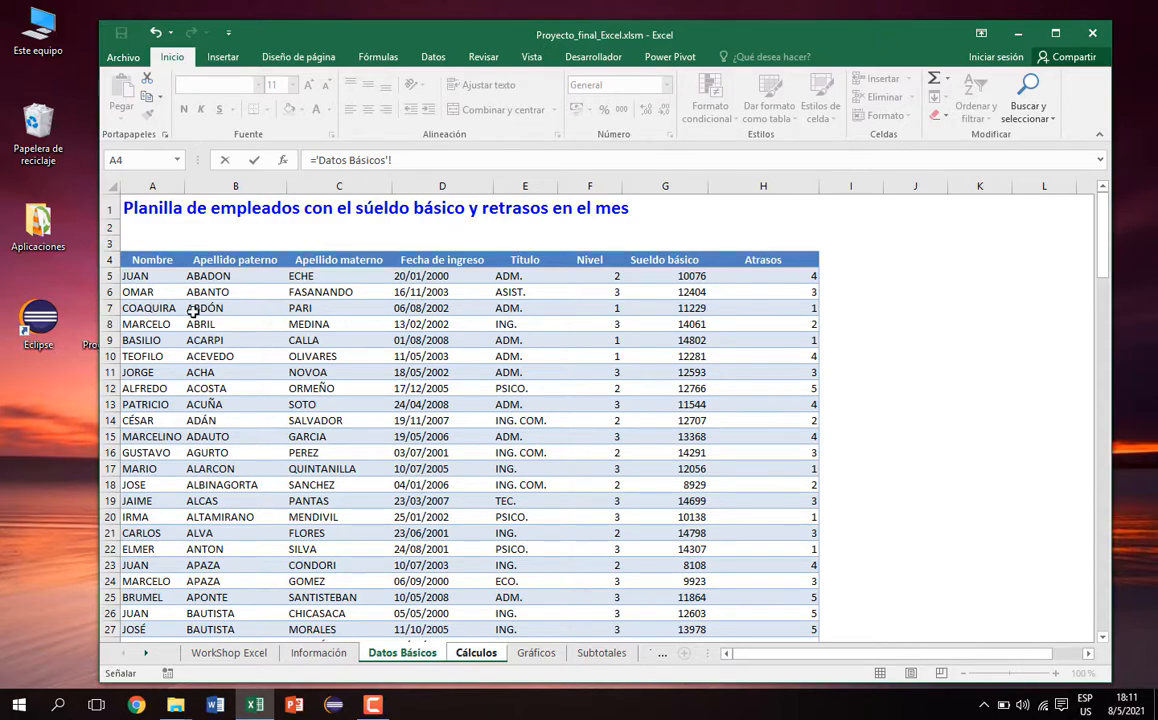
click(159, 278)
click(424, 152)
text(&)
- Replace the stray sheet reference in the B6 formula of Cálculos with a " " separator followed by the & operator
click(476, 653)
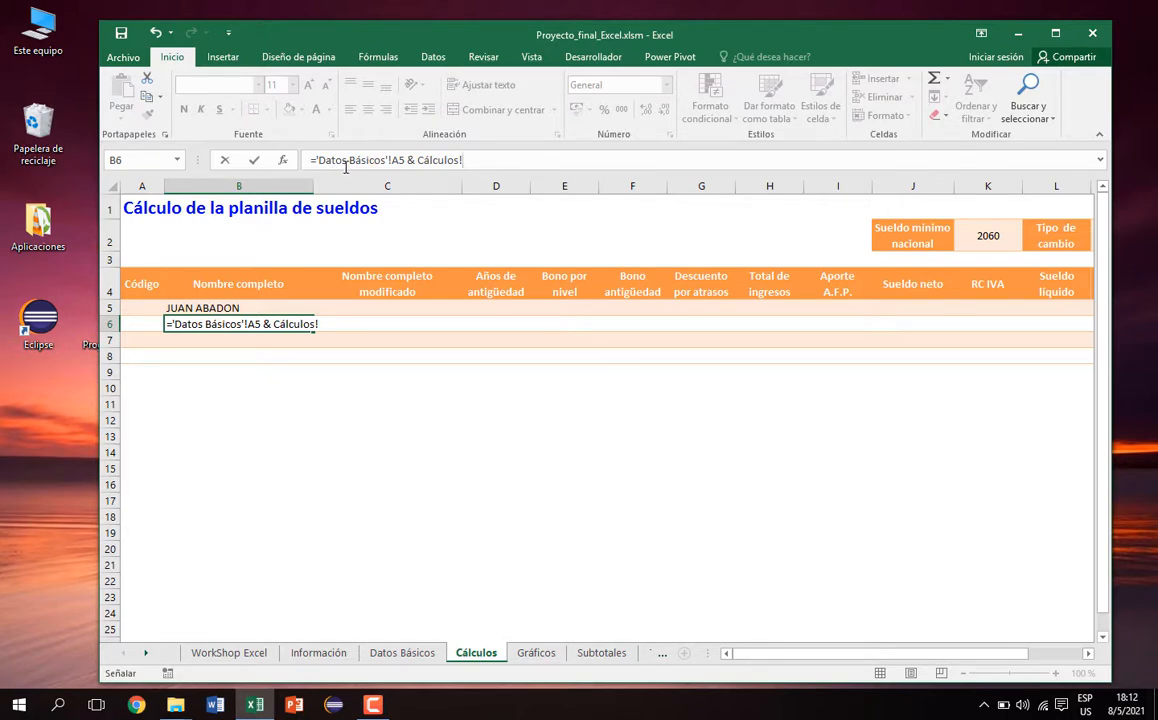
click(402, 653)
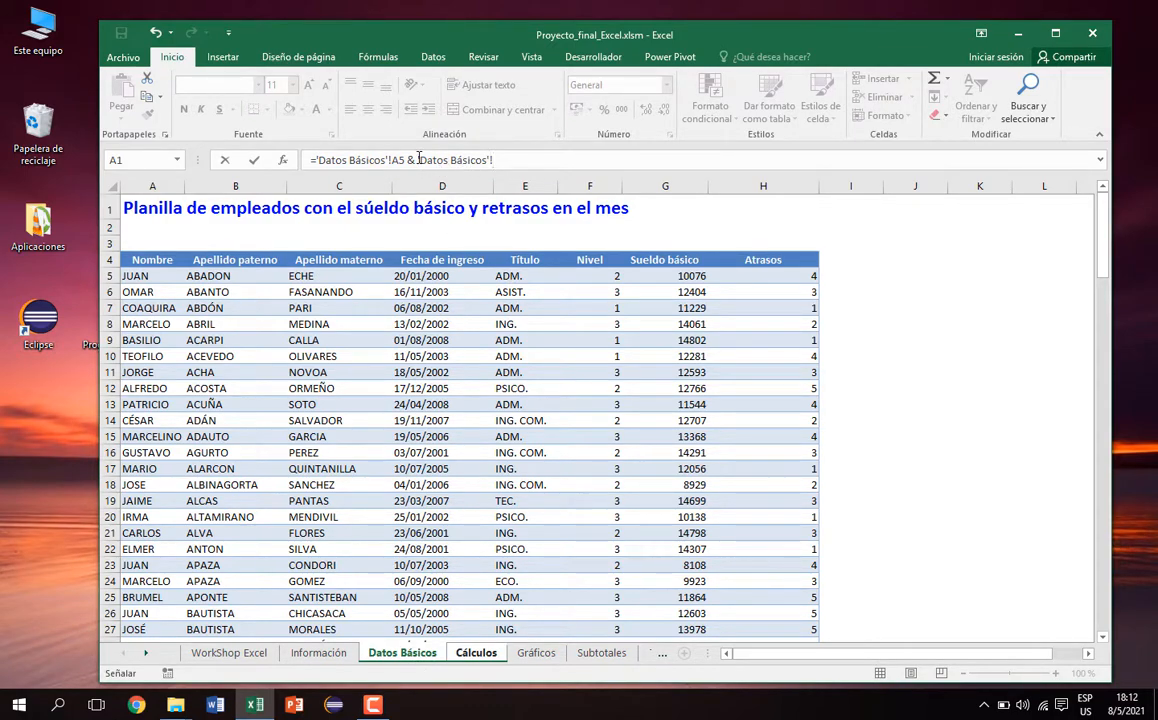
drag(419, 160, 517, 159)
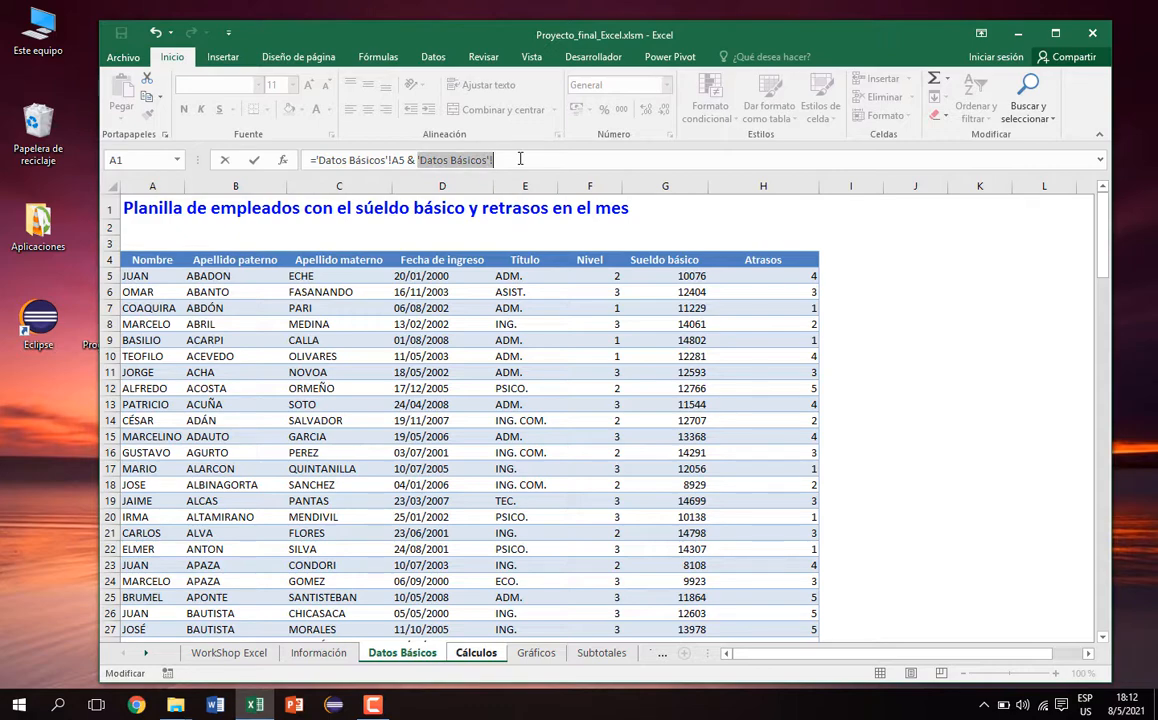
text(" ")
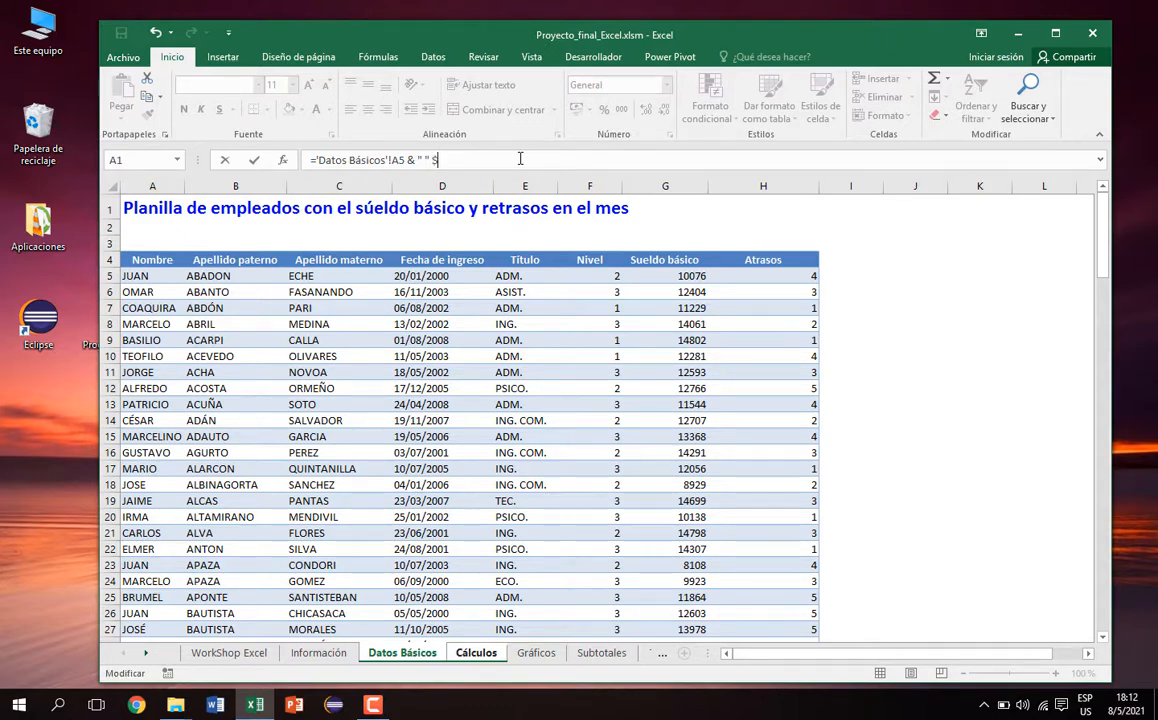
text( &)
- Complete the B6 formula as ='Datos Básicos'!A5 & " " & 'Datos Básicos'!B5 and enter it
click(535, 652)
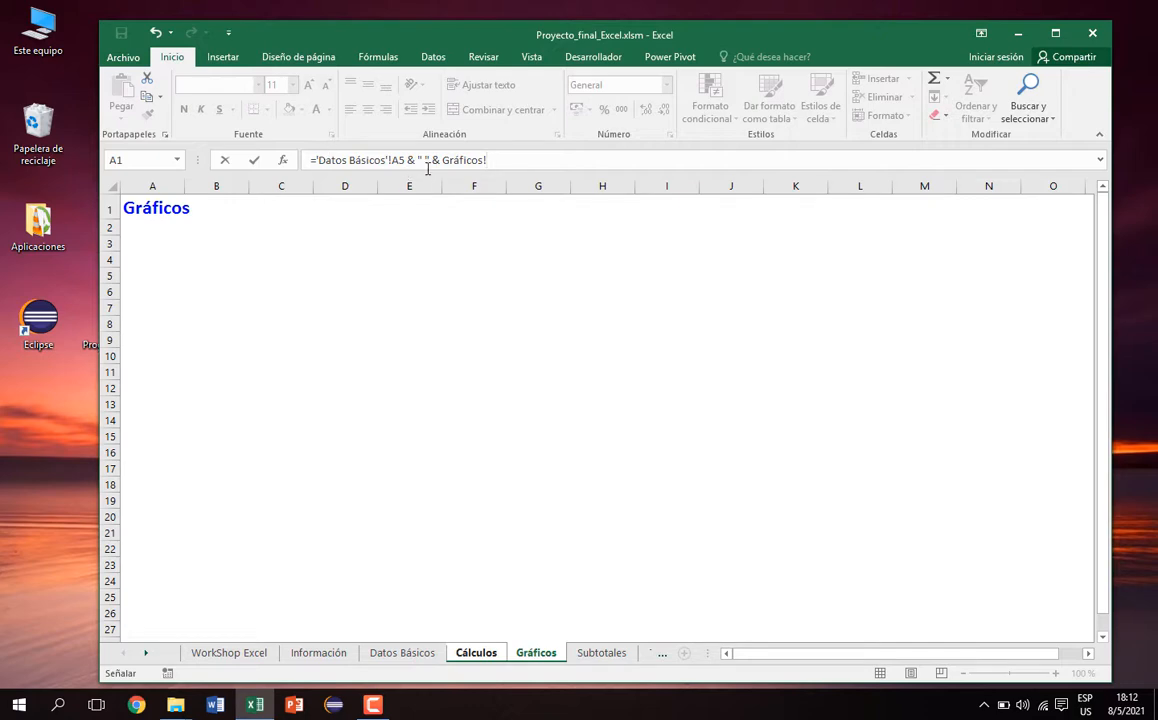
click(406, 652)
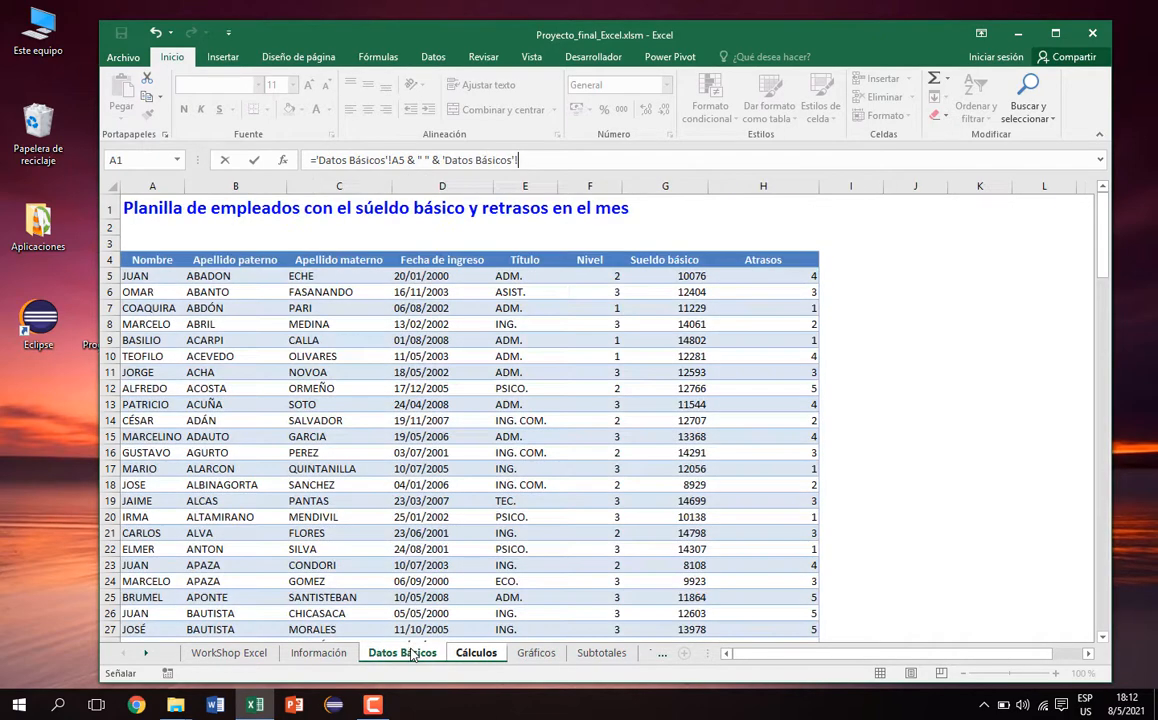
click(233, 278)
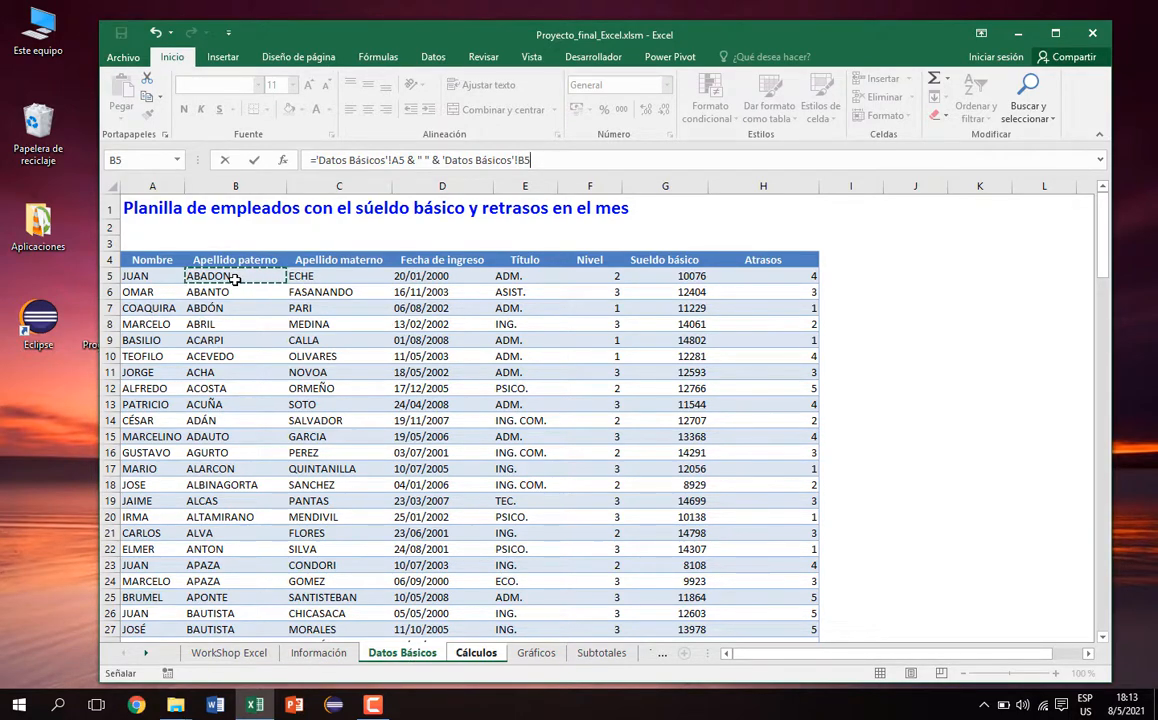
key(Return)
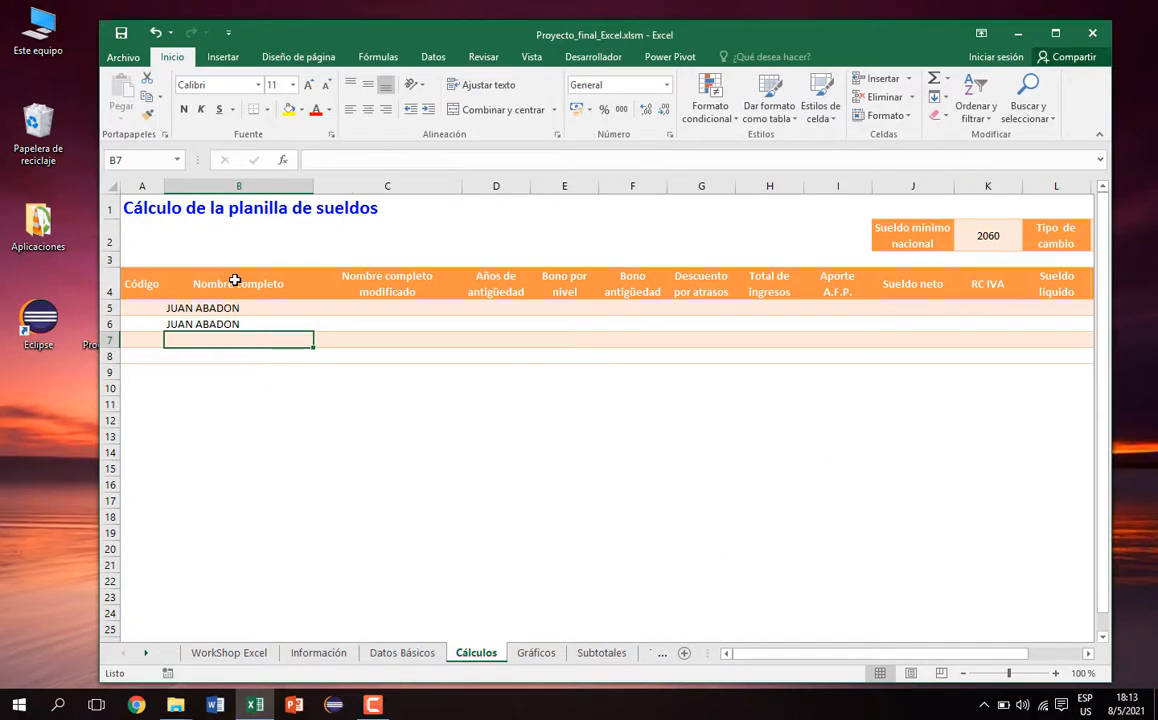
click(398, 652)
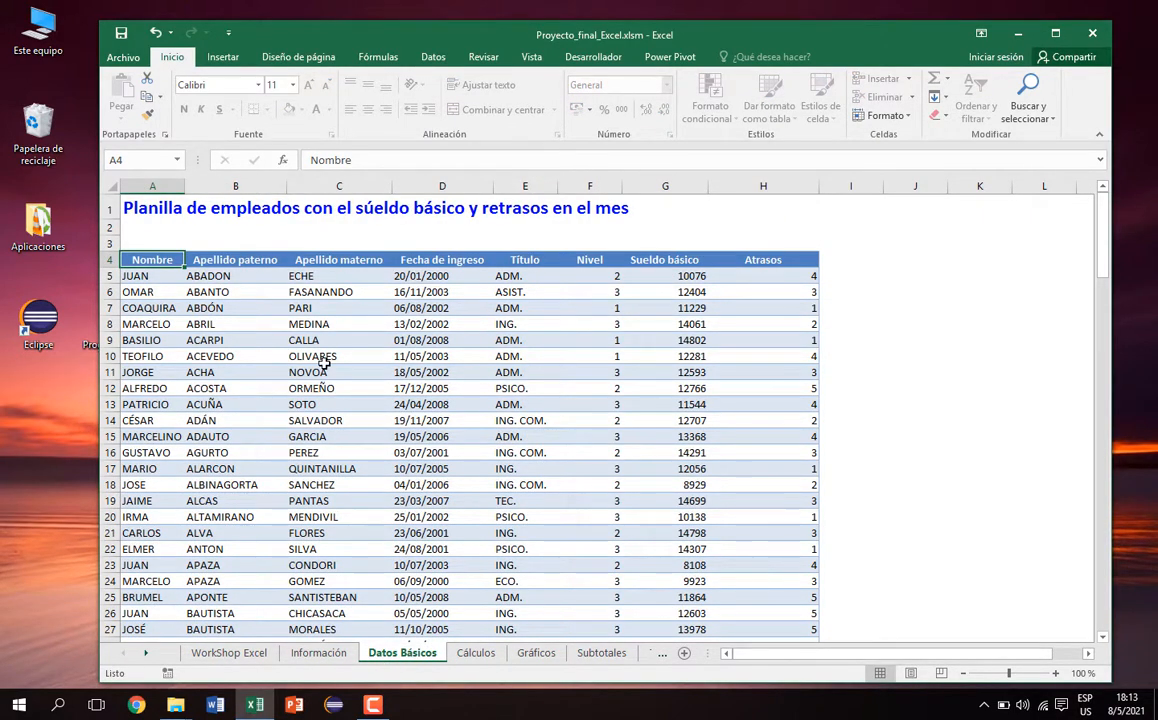
click(477, 652)
click(330, 653)
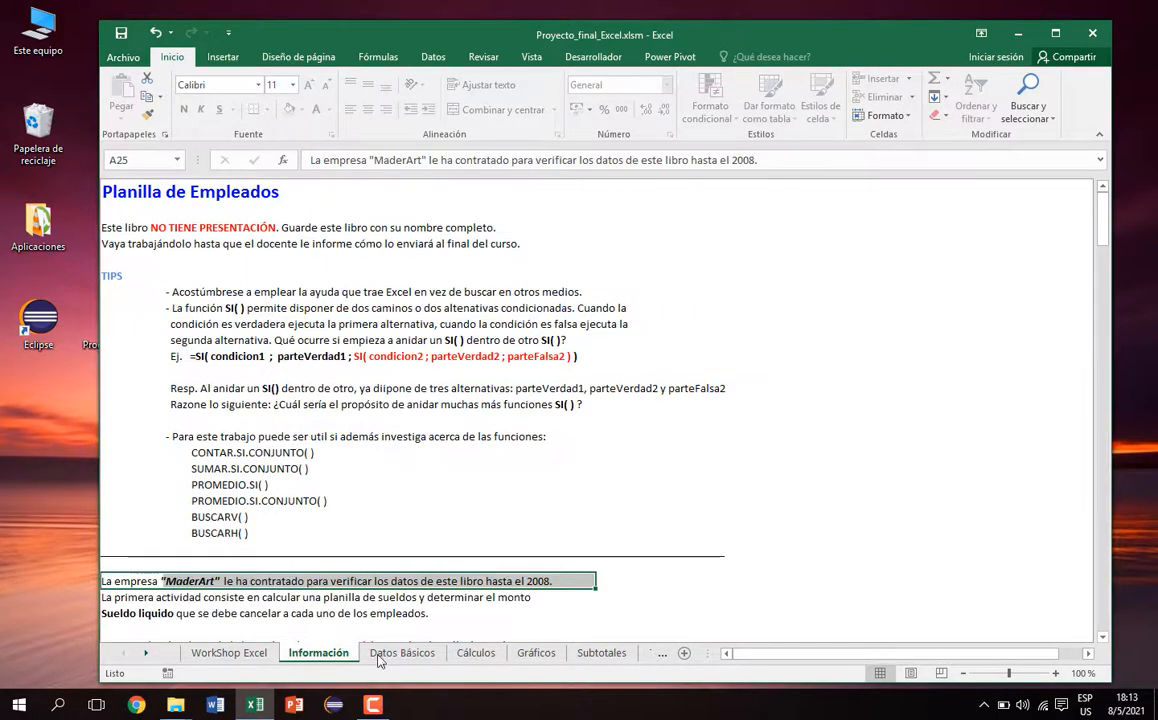
click(535, 655)
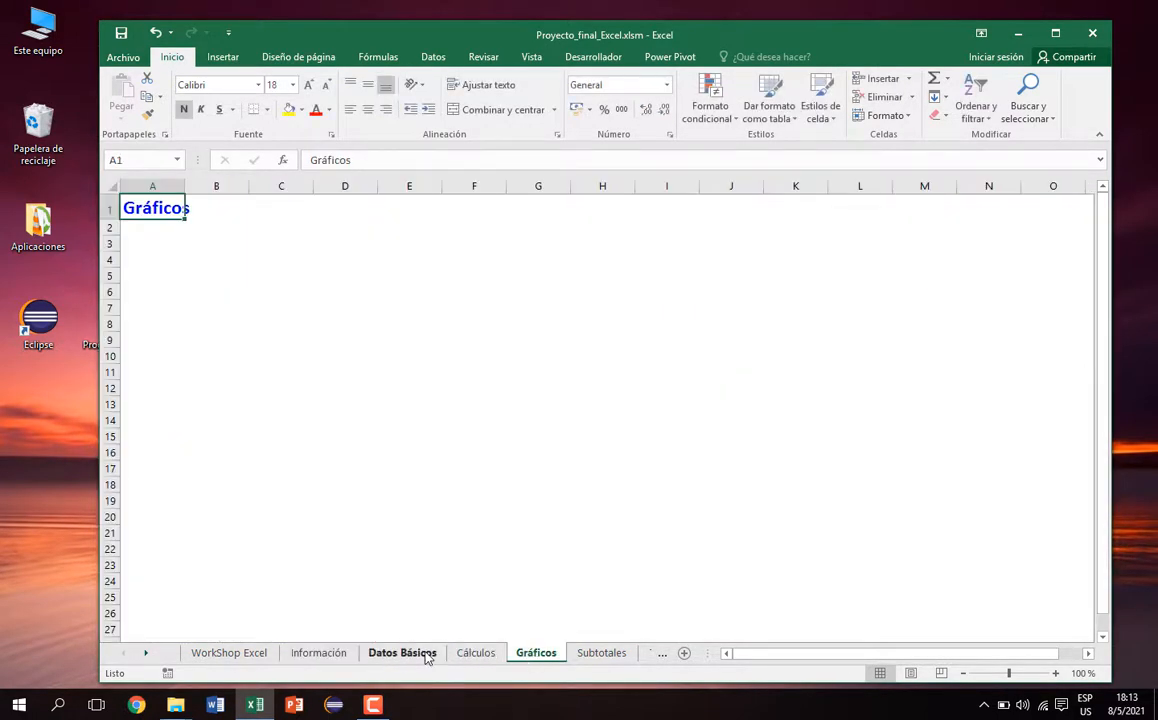
click(425, 656)
click(468, 653)
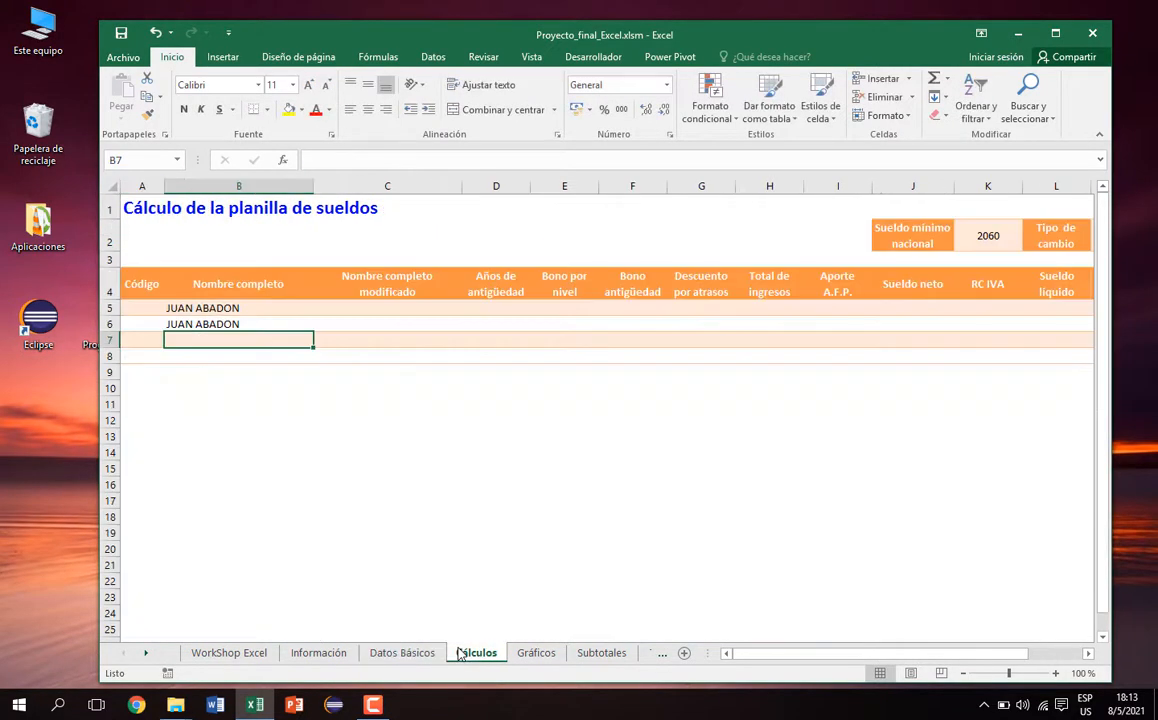
- Examine the sheet references and & operators of the formula in cell B6 of Cálculos
double_click(253, 323)
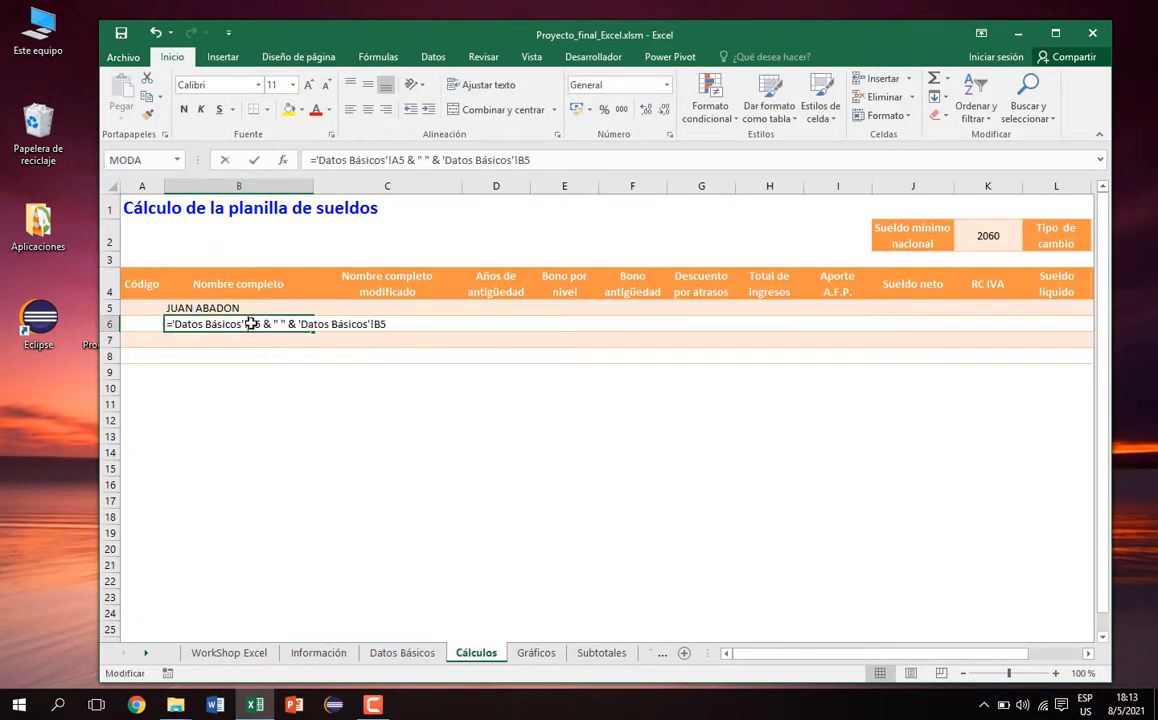
double_click(412, 160)
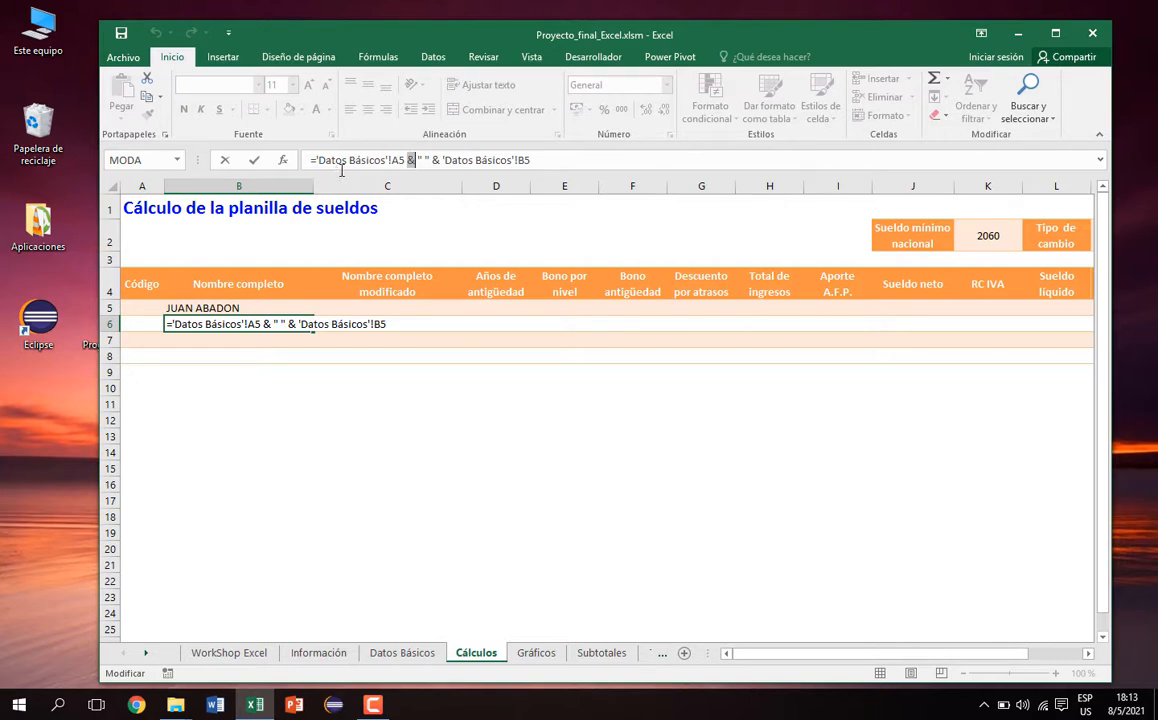
key(Return)
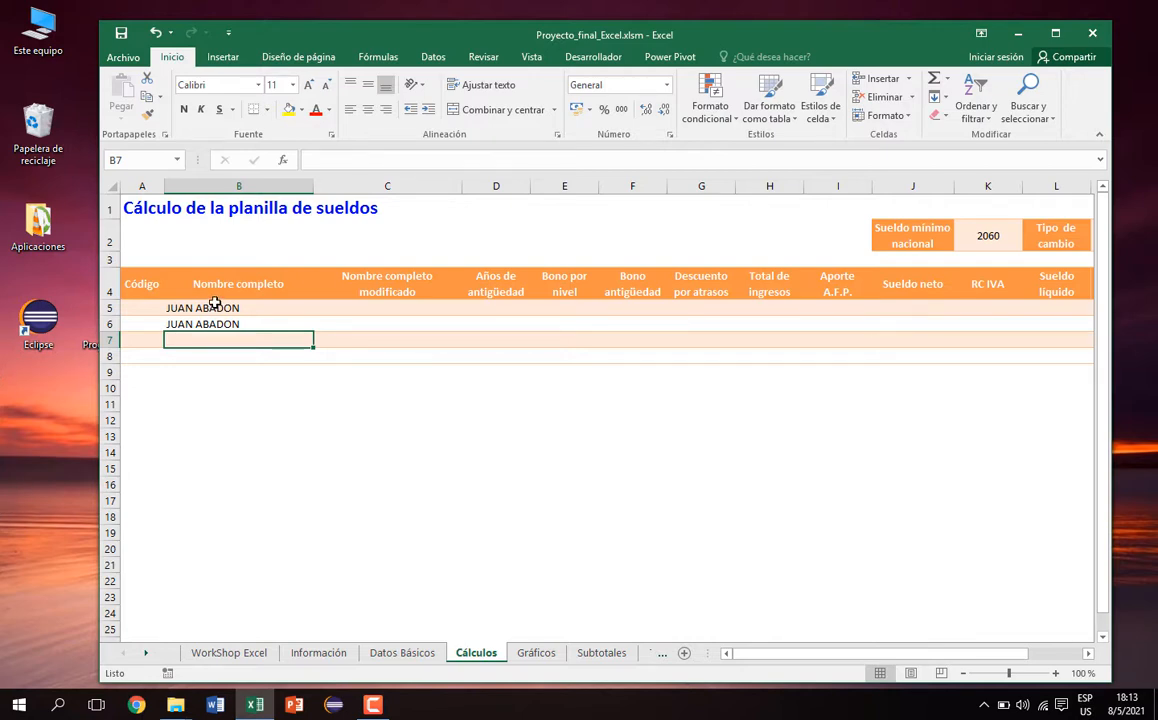
- Start a CONCATENAR formula in cell B7 of Cálculos with cell A5 of Datos Básicos as its first argument
text(=)
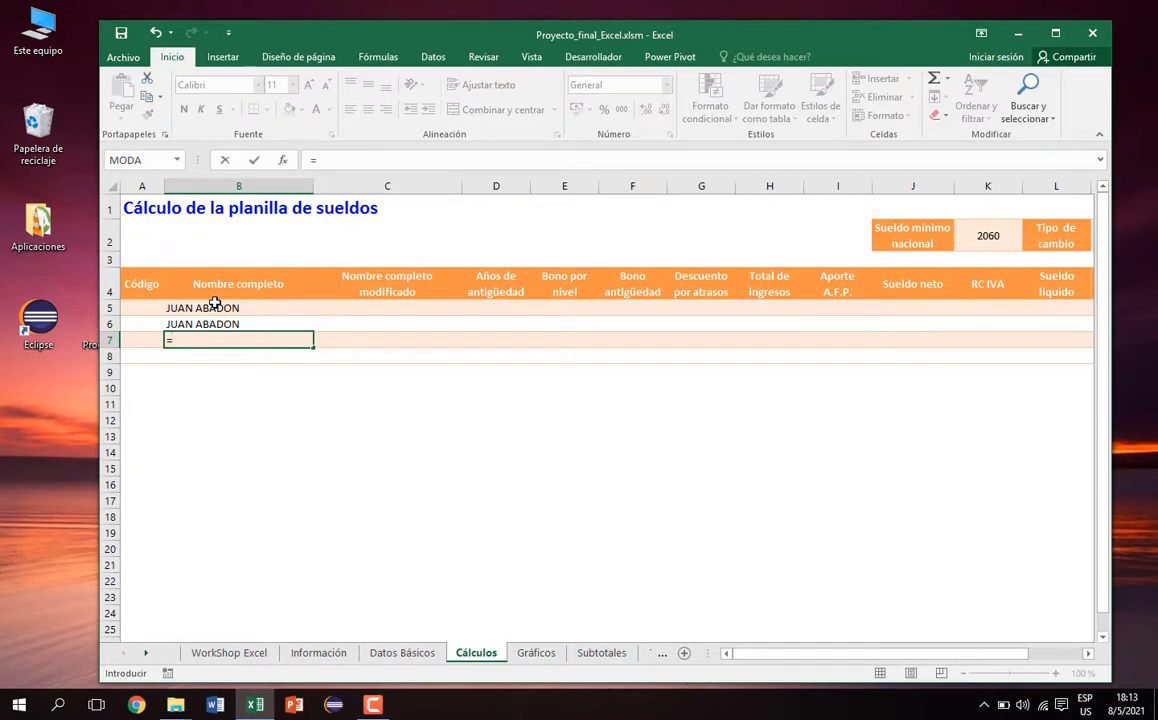
text(con)
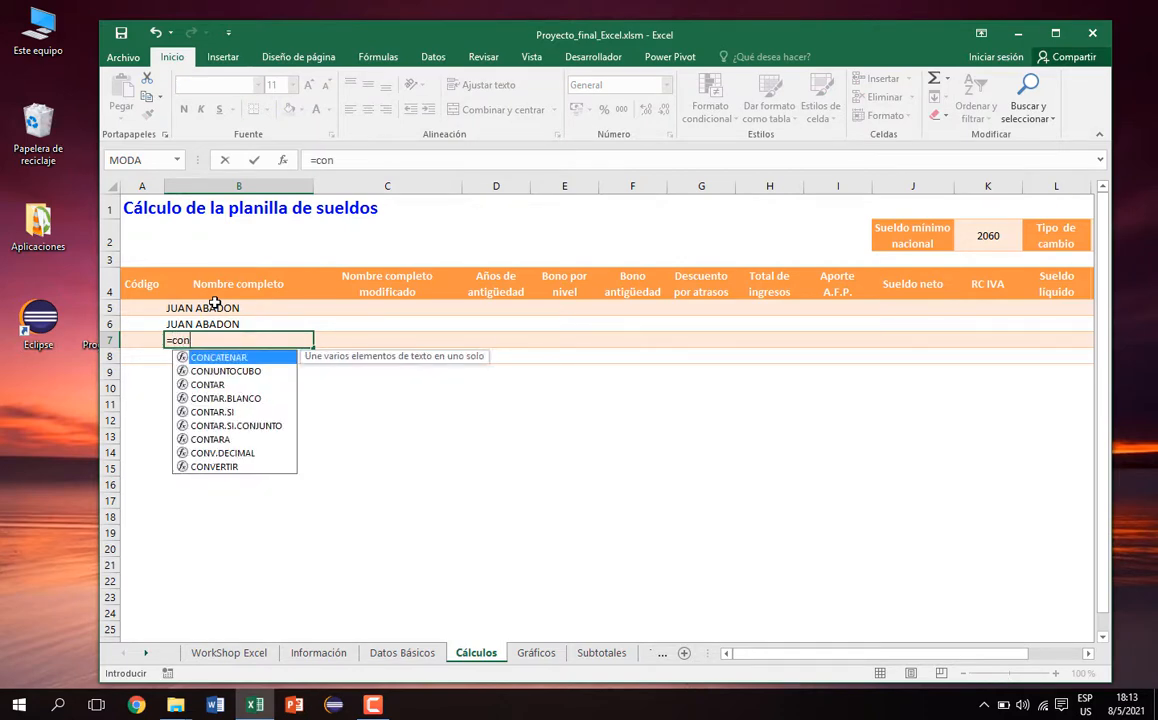
key(Tab)
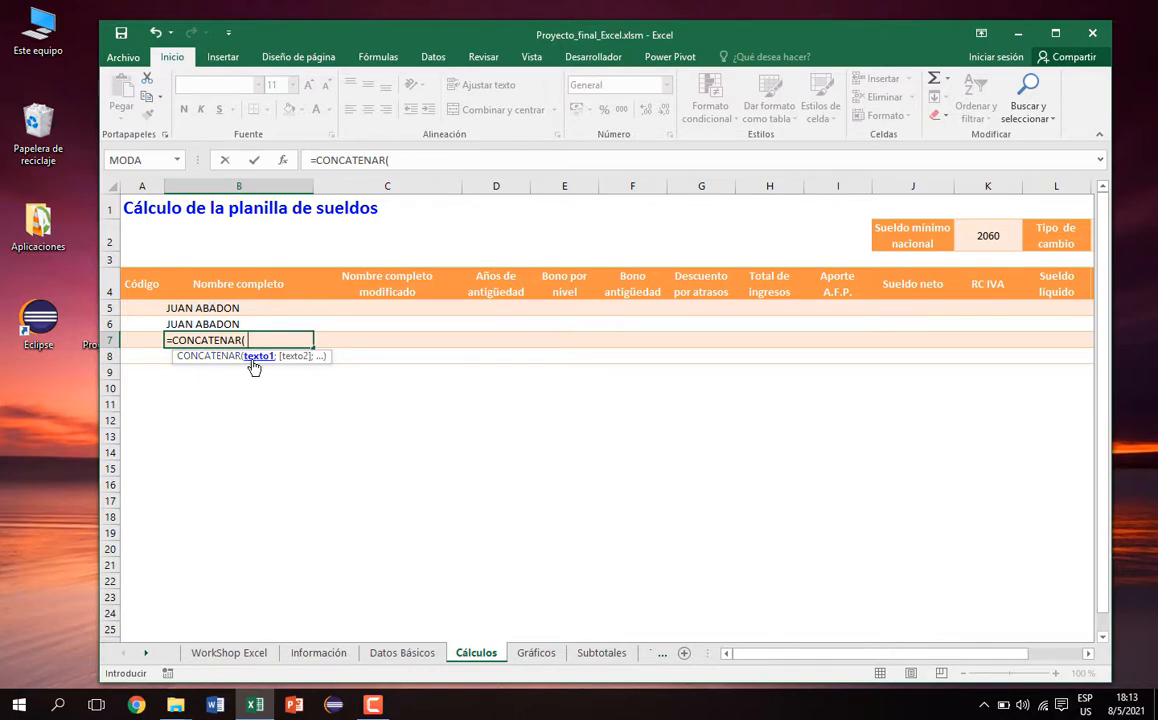
click(379, 660)
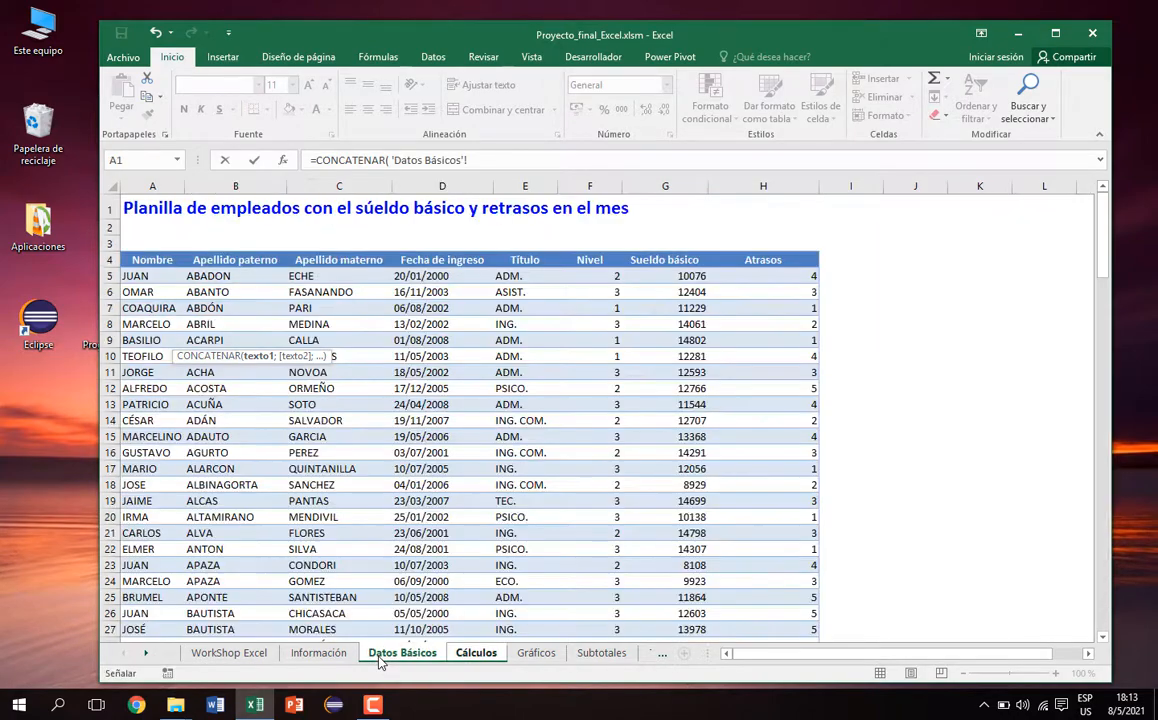
click(156, 276)
click(535, 653)
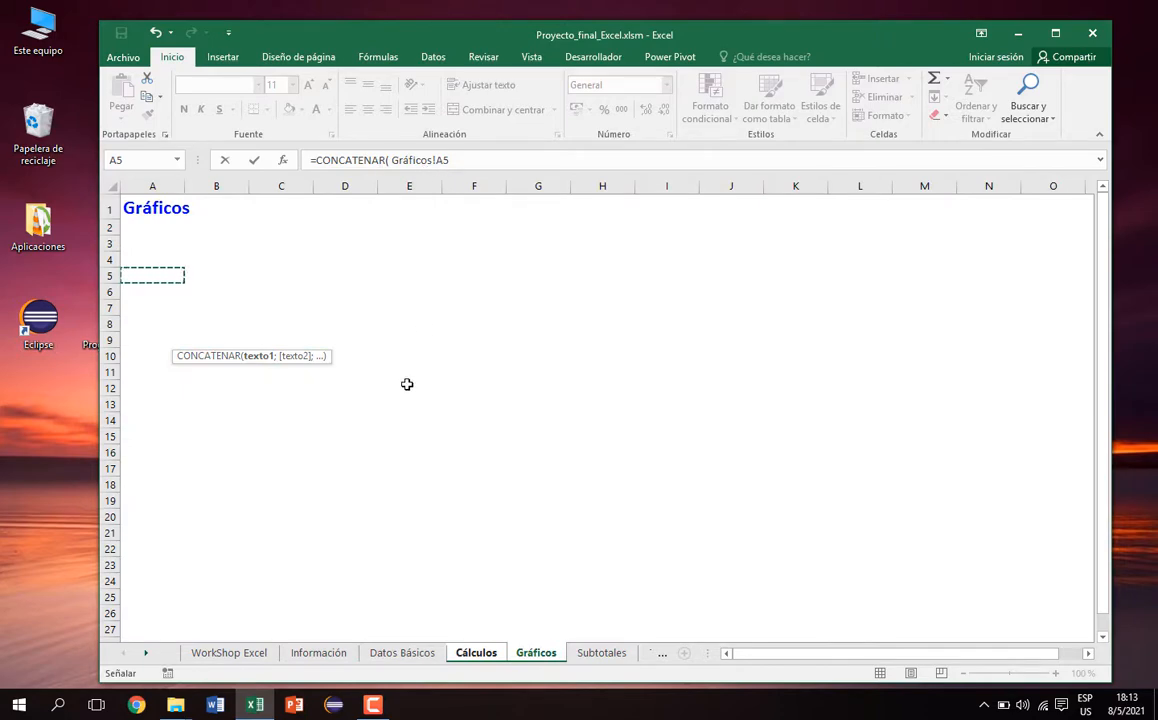
click(387, 653)
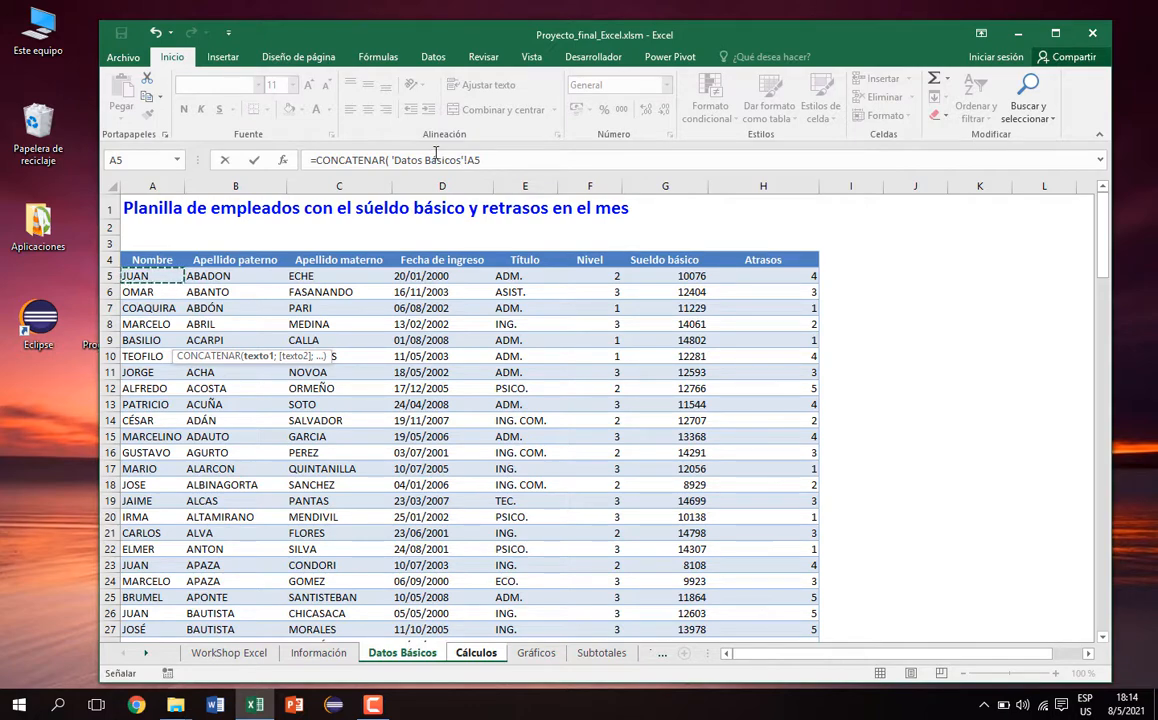
- Add " " as the second CONCATENAR argument, using ; as separator and removing the stray Gráficos sheet reference
click(487, 160)
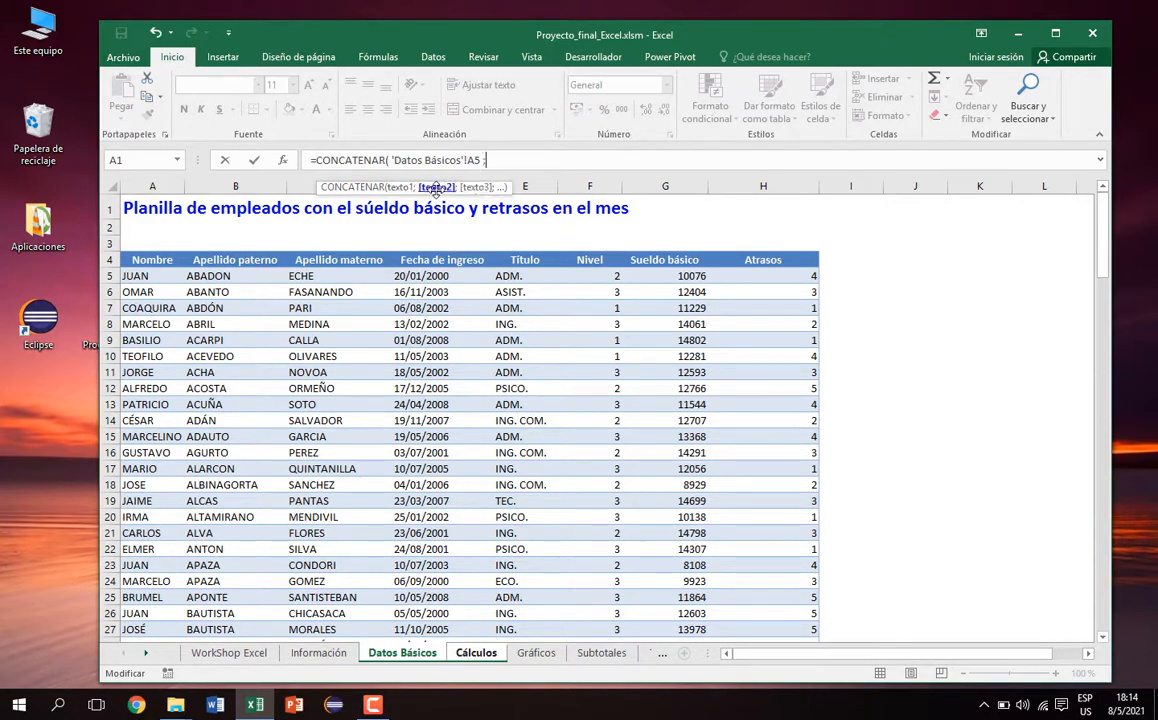
text(;)
click(536, 653)
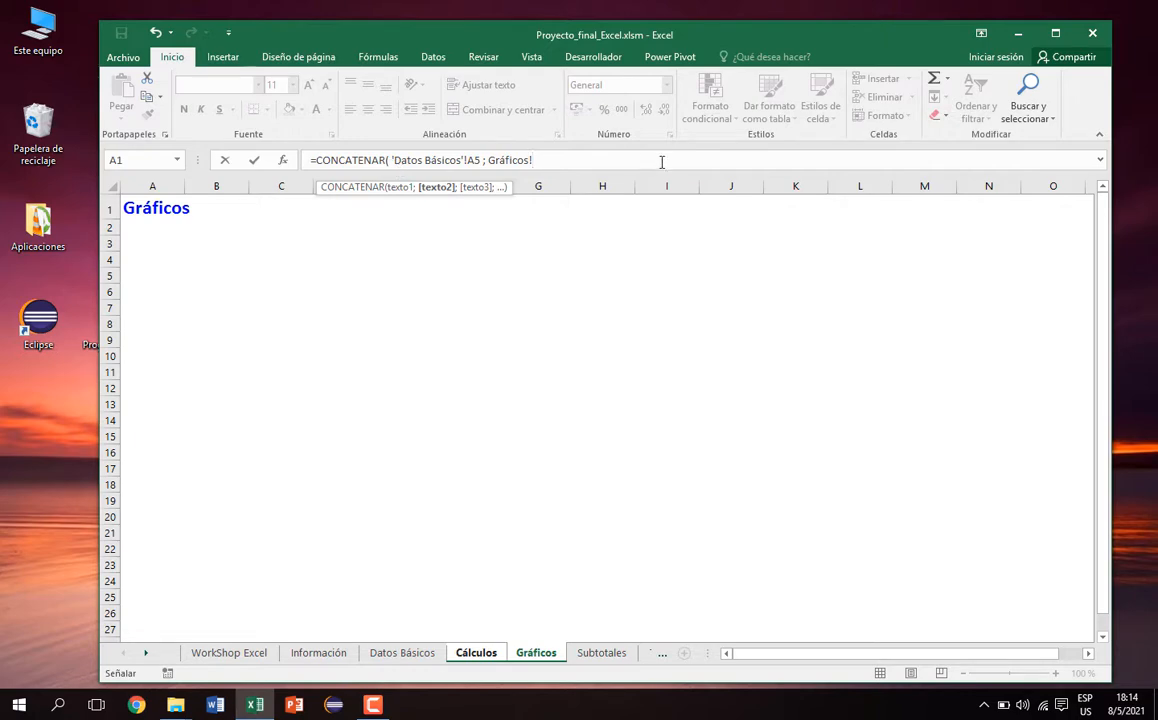
key(BackSpace)
key(BackSpace)
key(BackSpace)
key(BackSpace)
key(BackSpace)
key(BackSpace)
key(BackSpace)
key(BackSpace)
key(BackSpace)
text(" " ;)
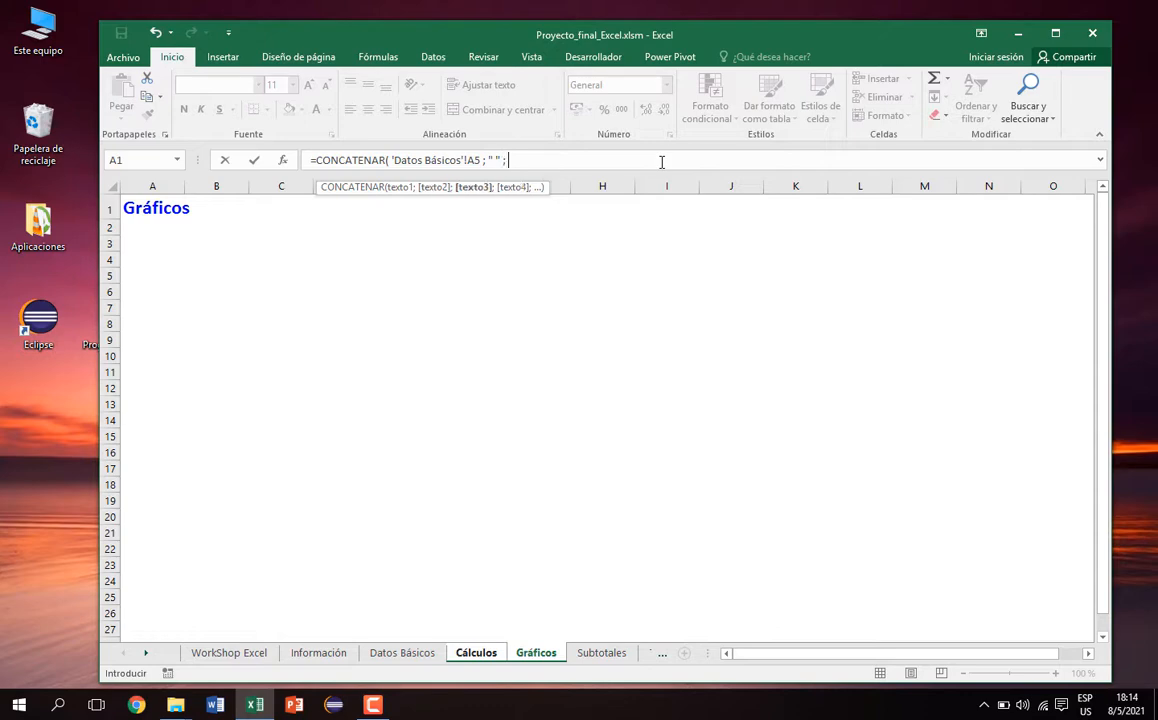
- Add cell B5 of Datos Básicos as the third CONCATENAR argument and enter the formula in B7
click(402, 652)
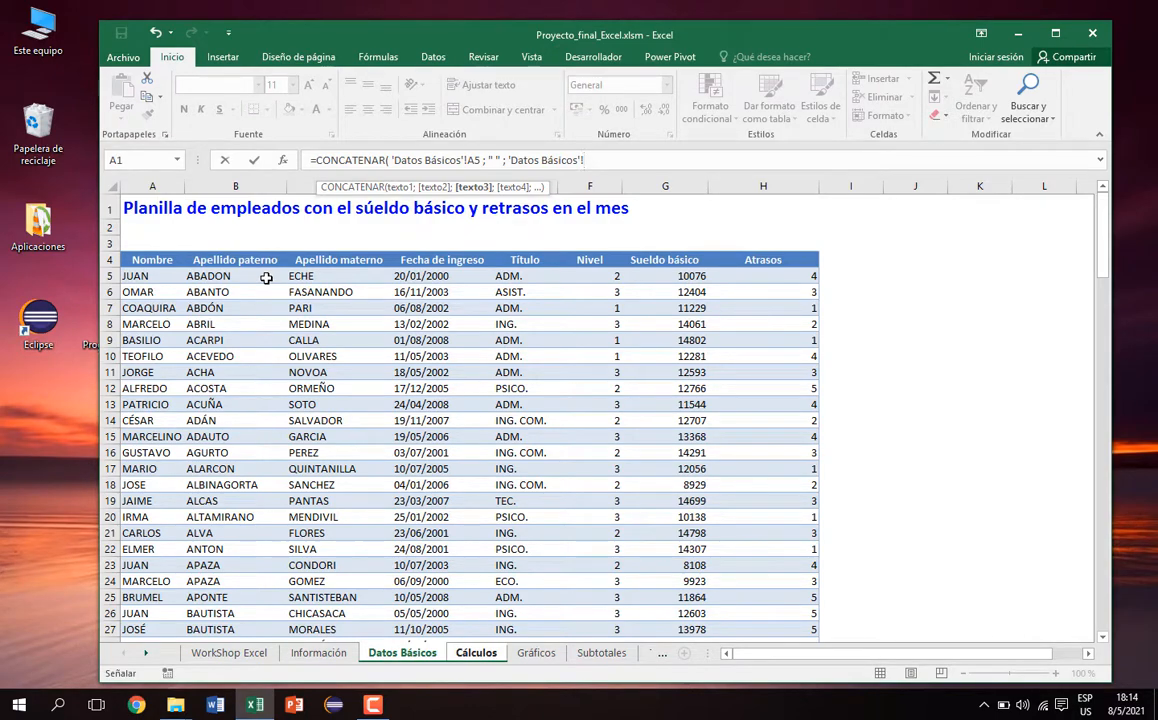
click(266, 278)
key(Return)
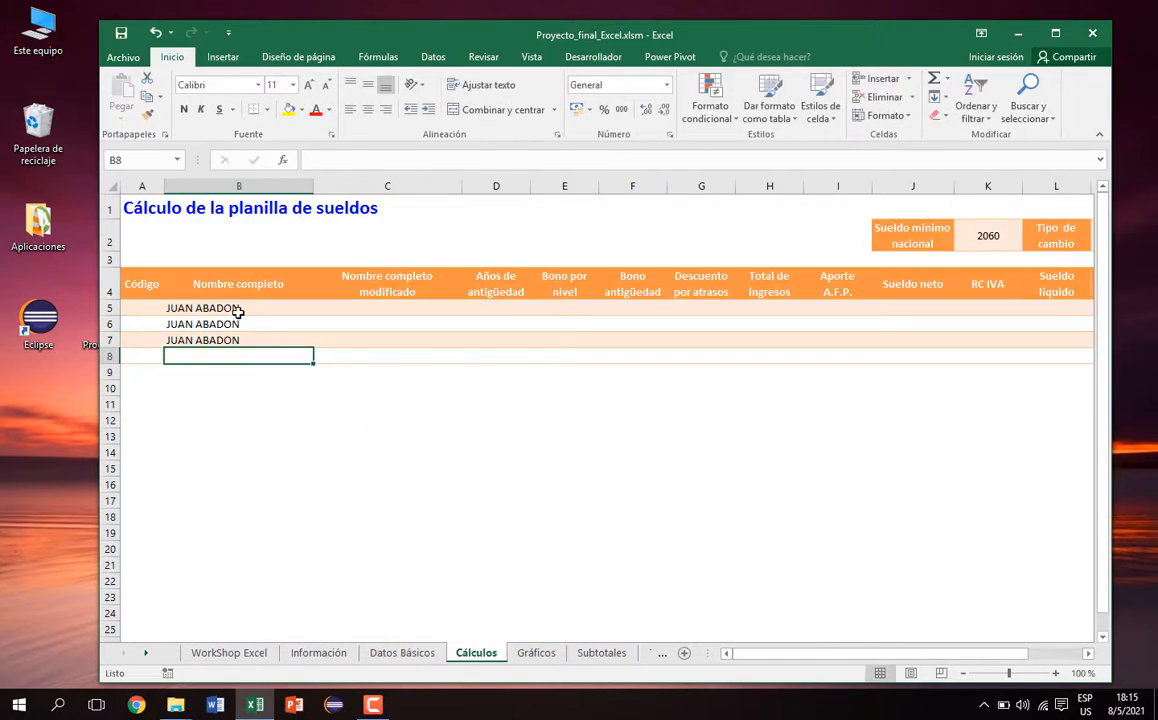
- Compare the & formulas in B5 and B6 with the CONCATENAR formula in B7, examining their references and separators
click(237, 311)
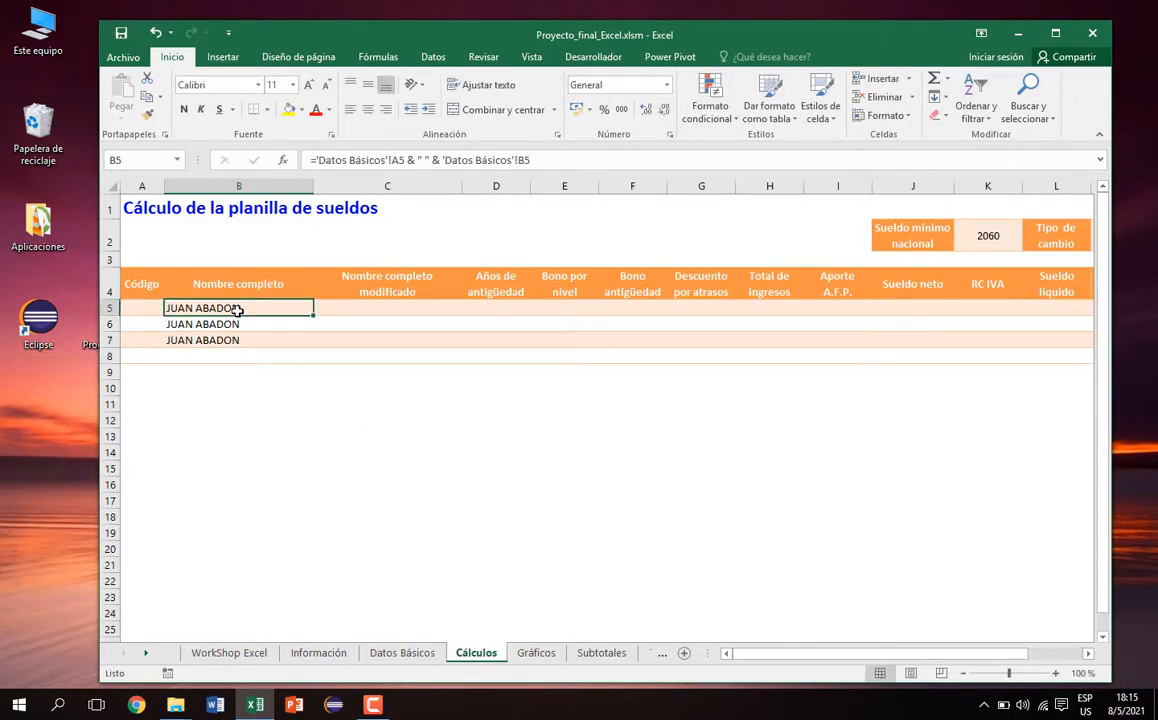
double_click(237, 310)
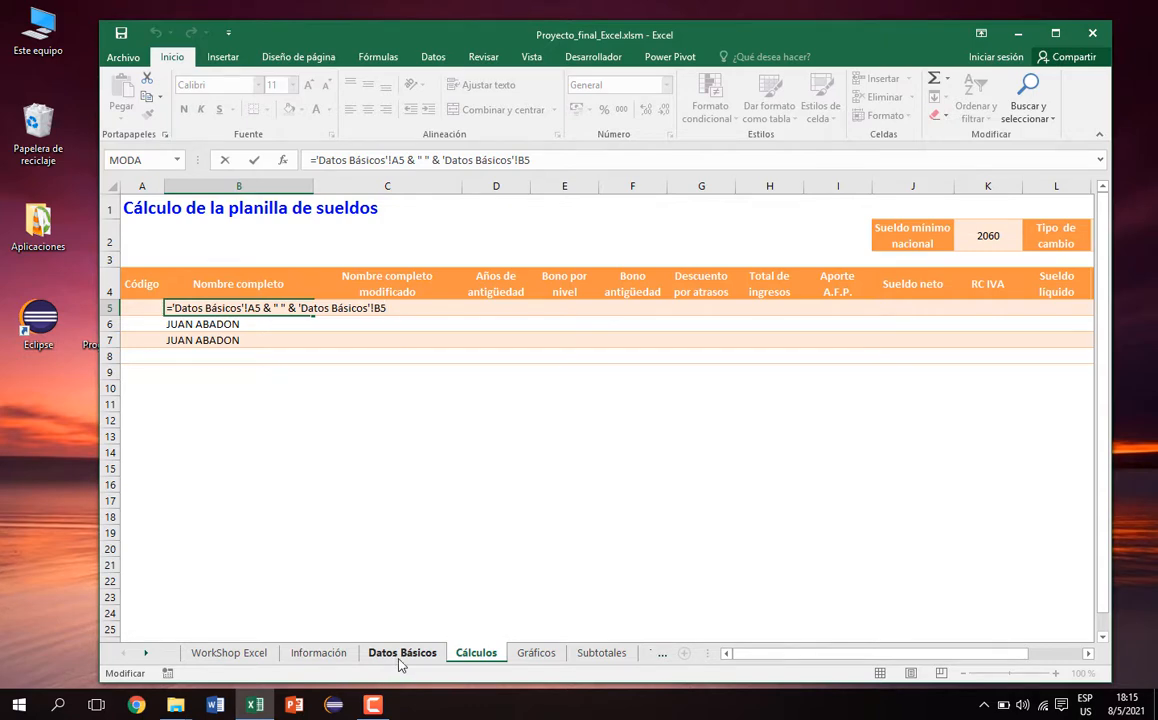
key(Return)
key(F2)
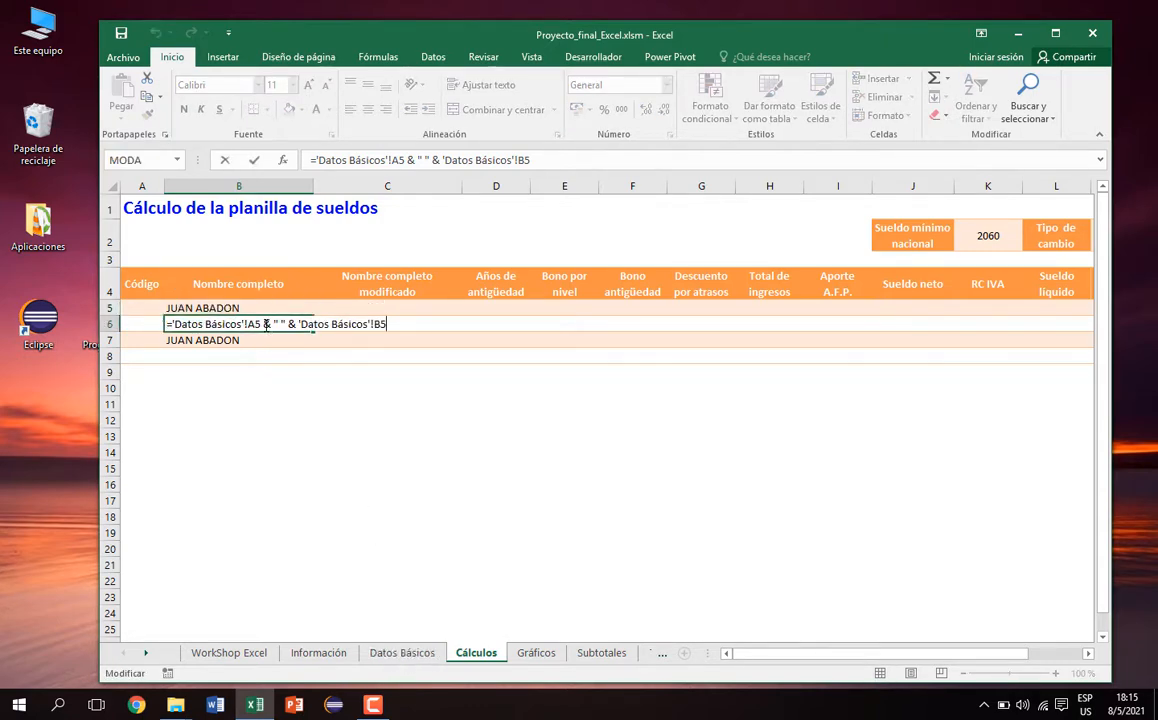
drag(264, 324, 297, 324)
click(297, 324)
drag(264, 324, 170, 324)
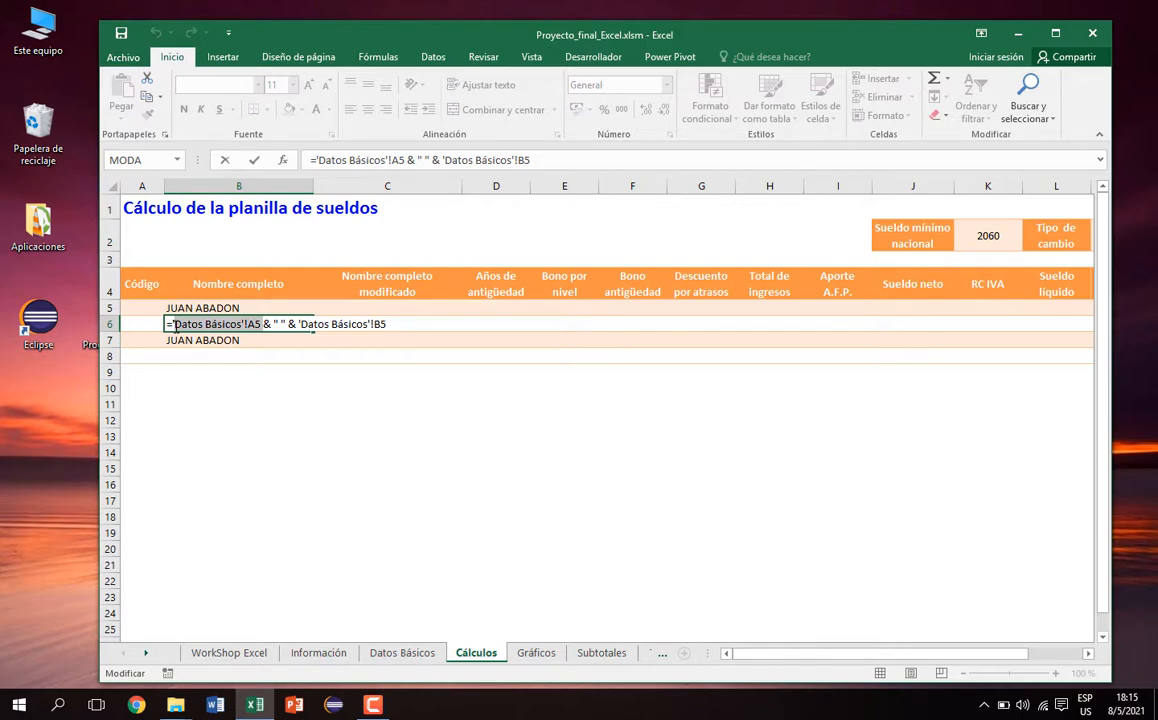
key(Escape)
key(Down)
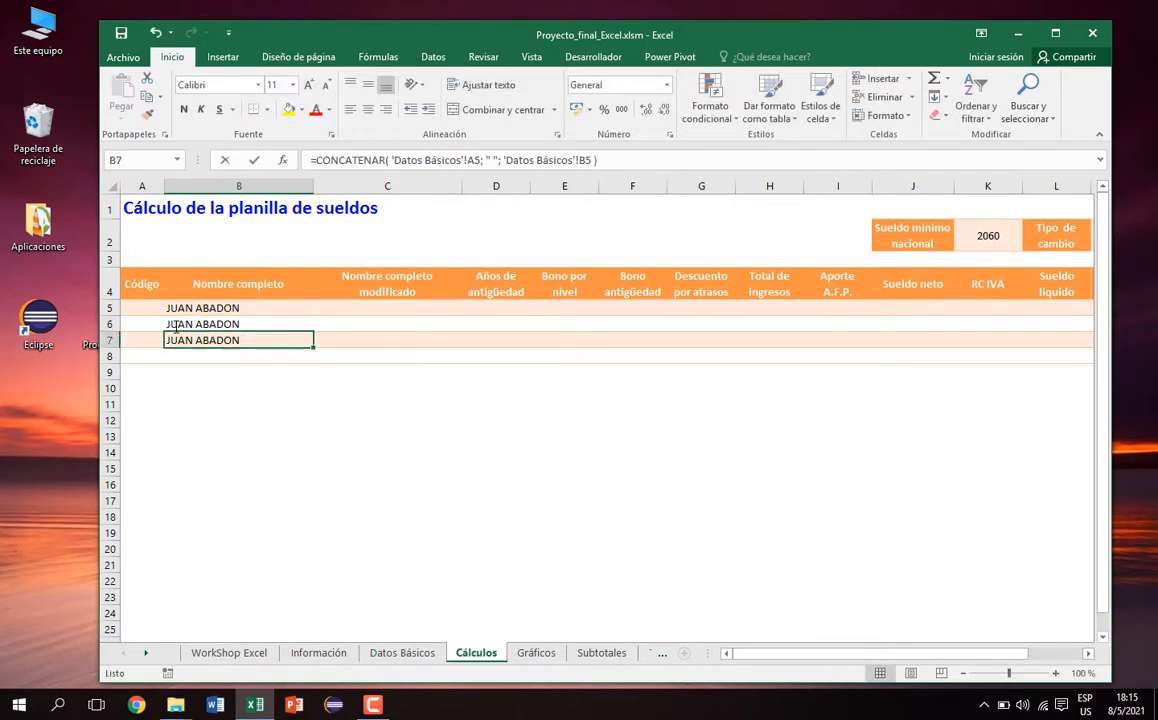
key(F2)
click(337, 341)
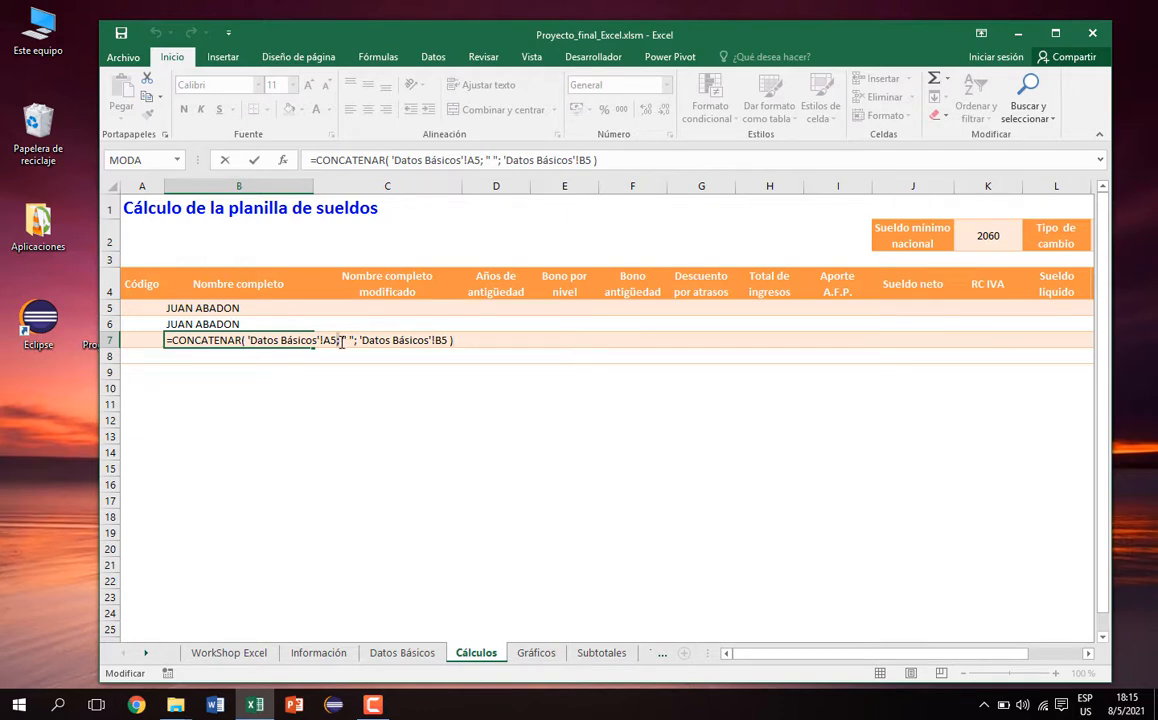
click(341, 341)
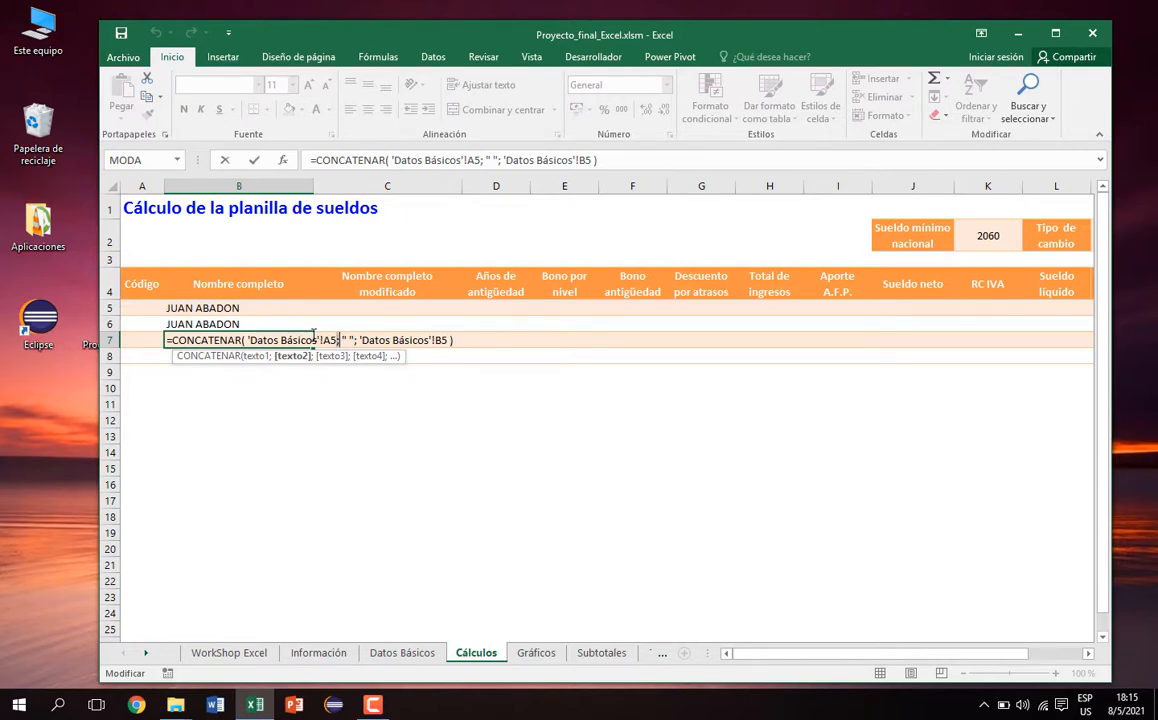
key(ctrl+Return)
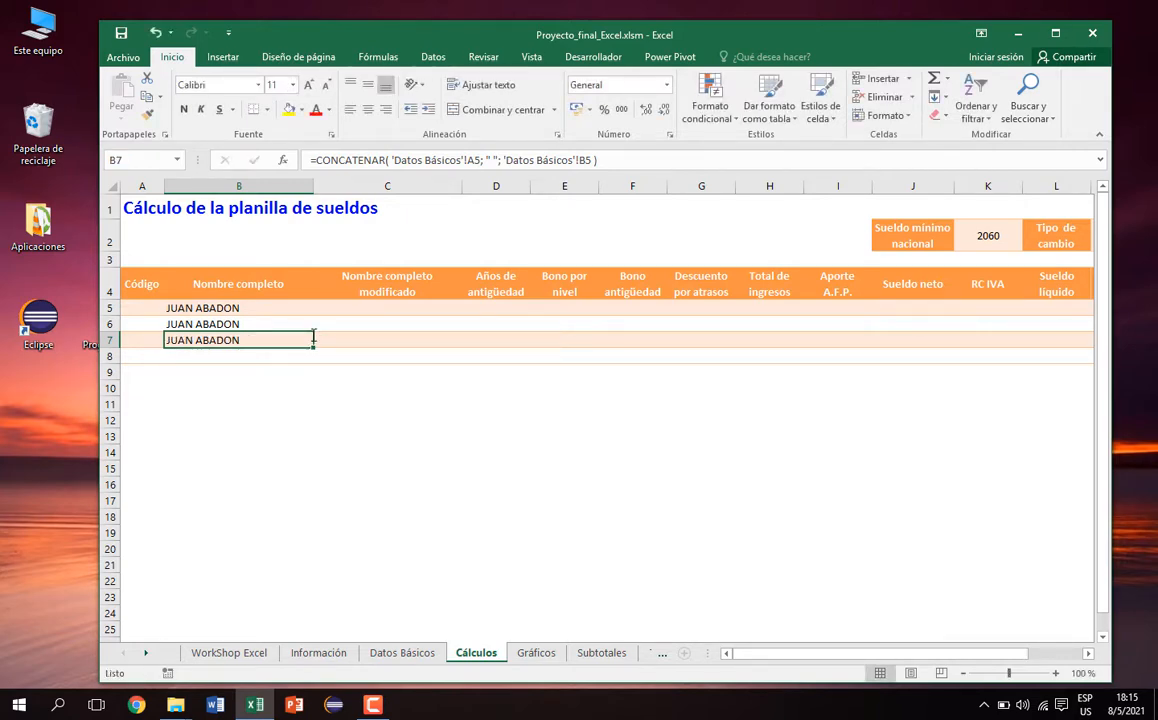
- Switch between Cálculos and Datos Básicos to view the source employee data
click(396, 652)
click(458, 652)
click(402, 652)
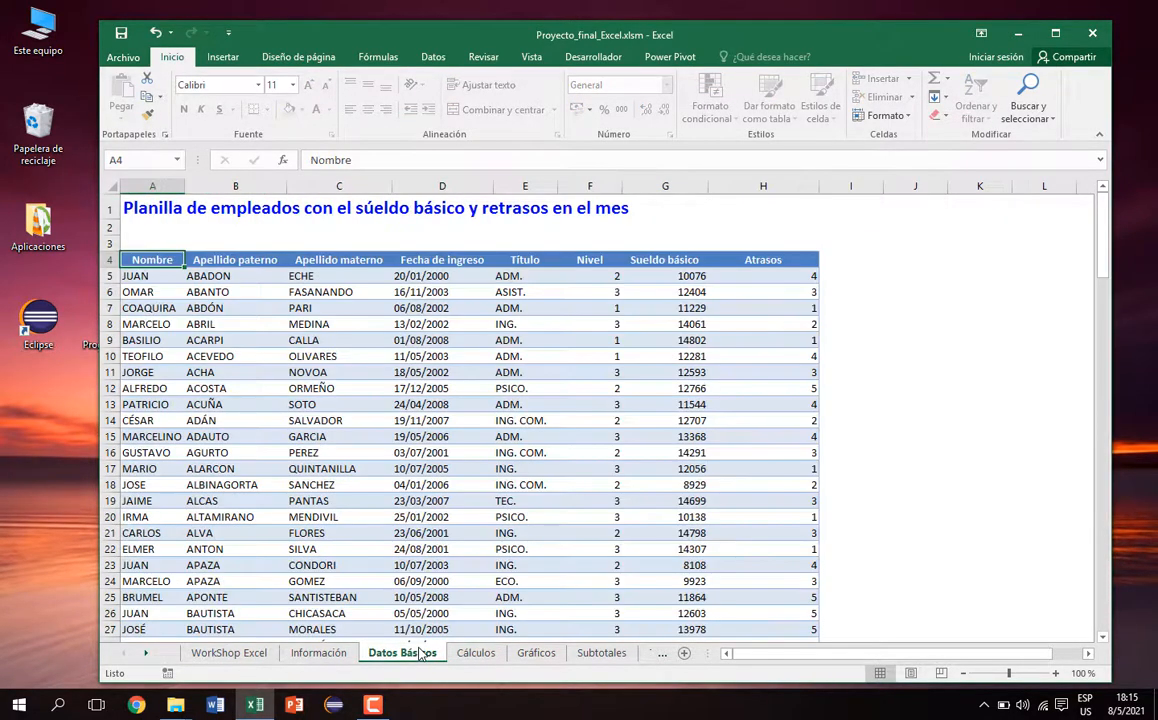
- Read the Información sheet's instructions about adding columns and partial calculations, and check them against the Cálculos sheet
click(341, 656)
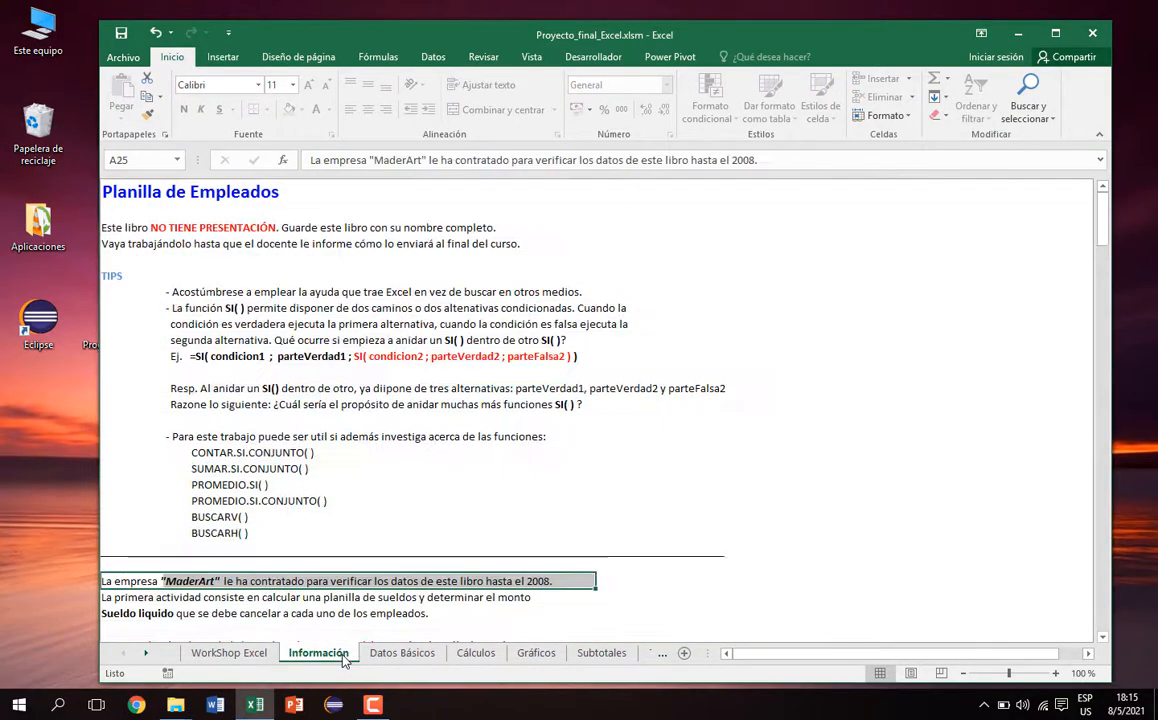
click(293, 466)
scroll(293, 463, down, 7)
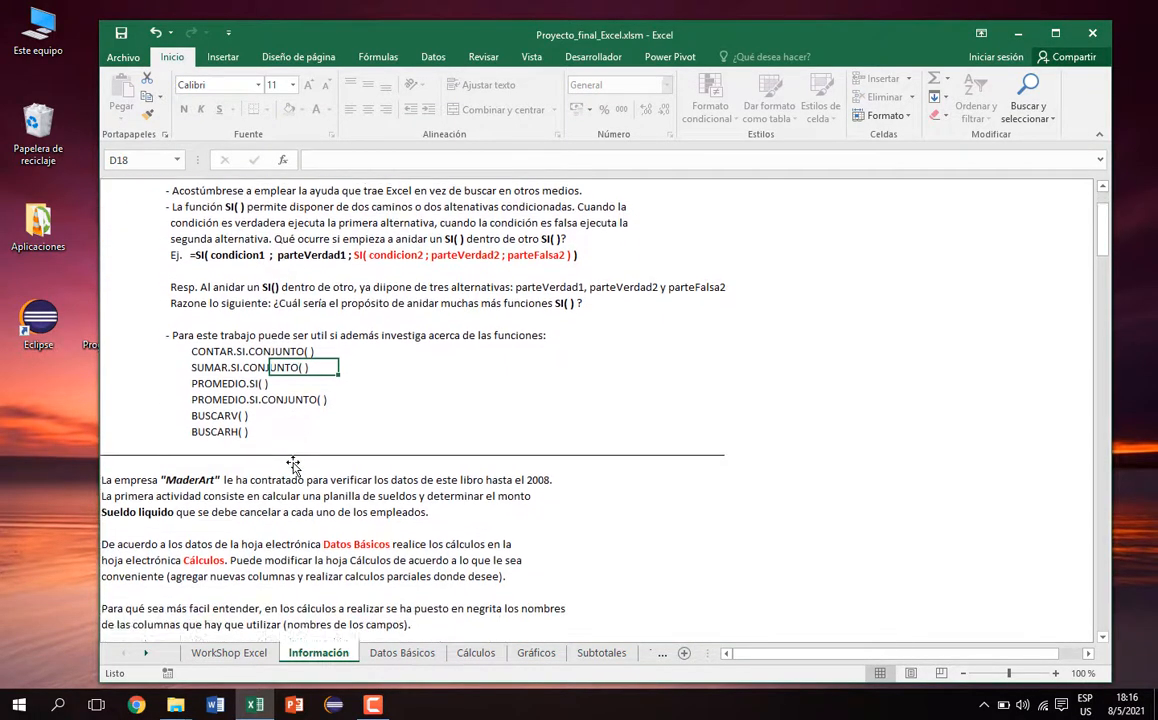
scroll(293, 466, down, 2)
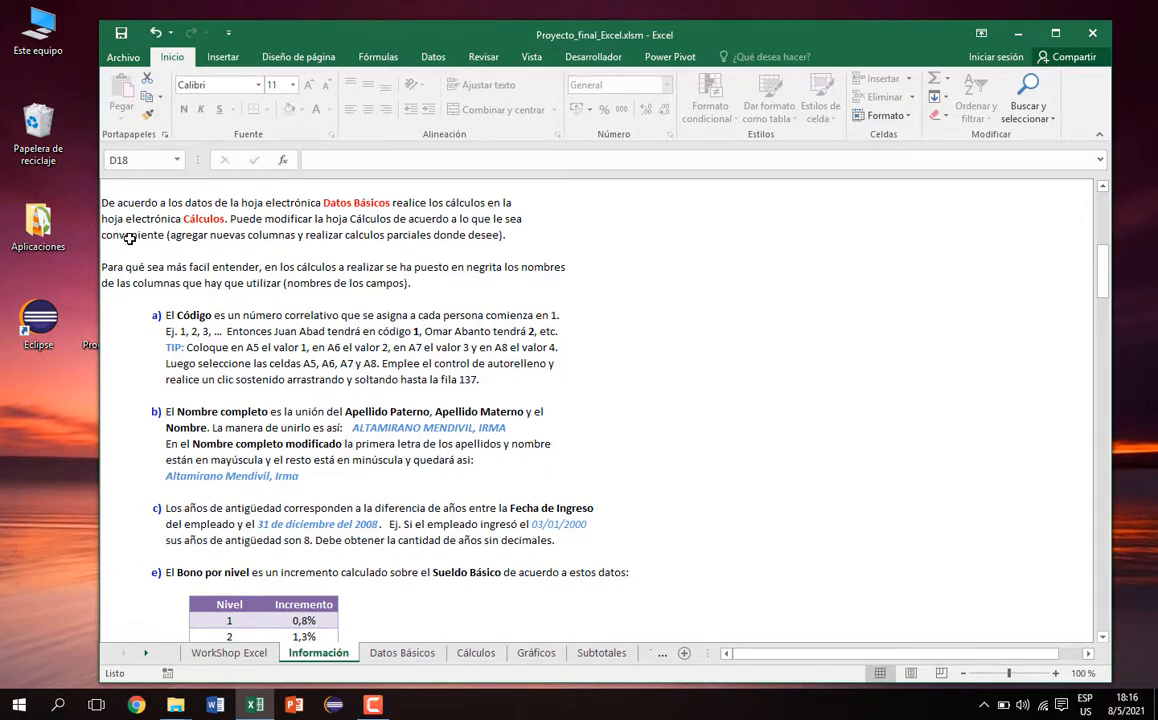
drag(119, 238, 476, 234)
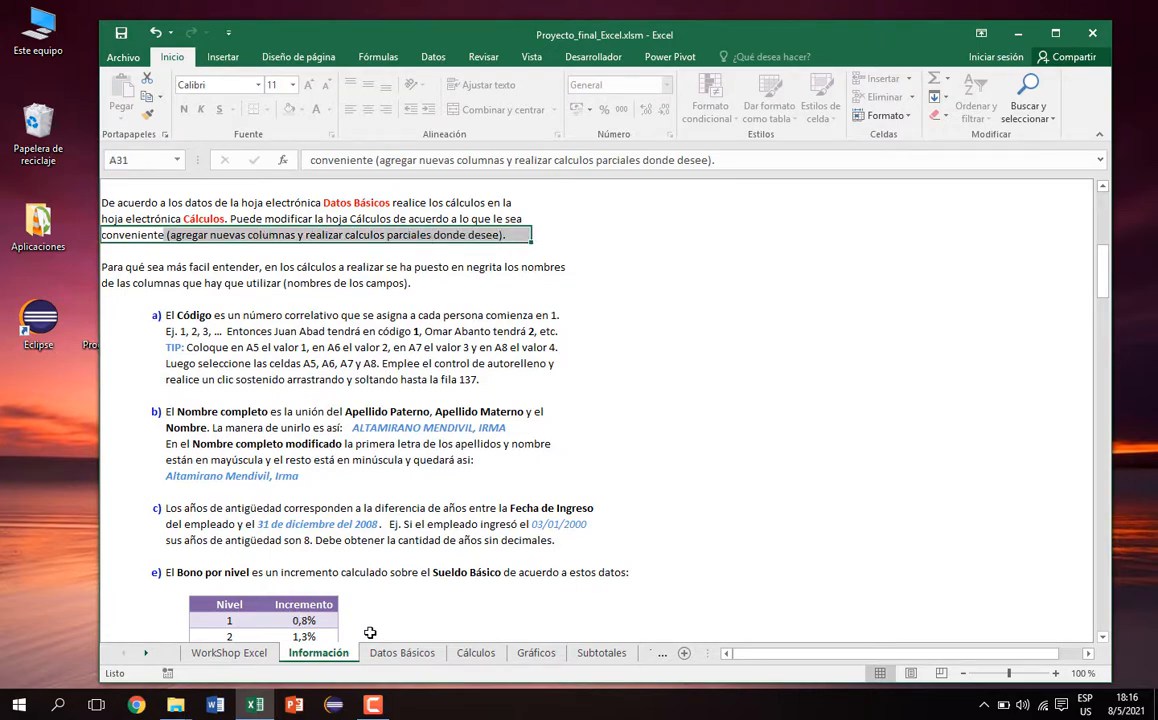
click(470, 652)
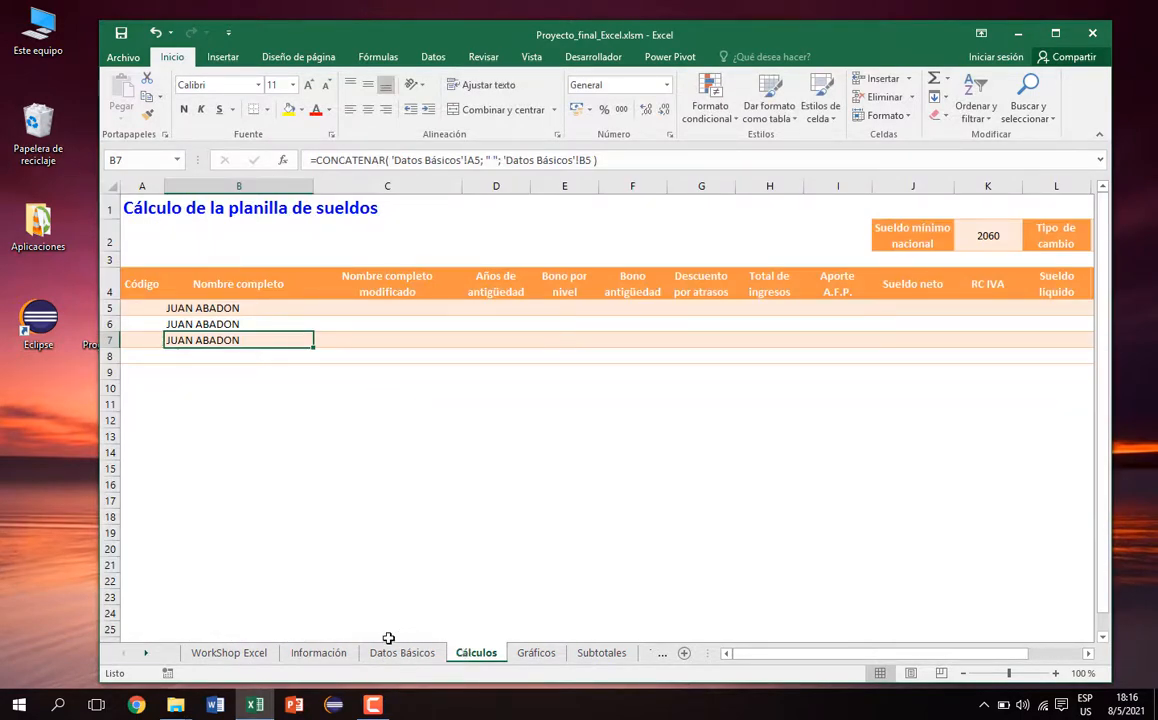
- Review the remaining Información requirements, from bonuses and discounts through statistics, charts, validations, conditional formatting, subtotals and pivot tables
click(330, 654)
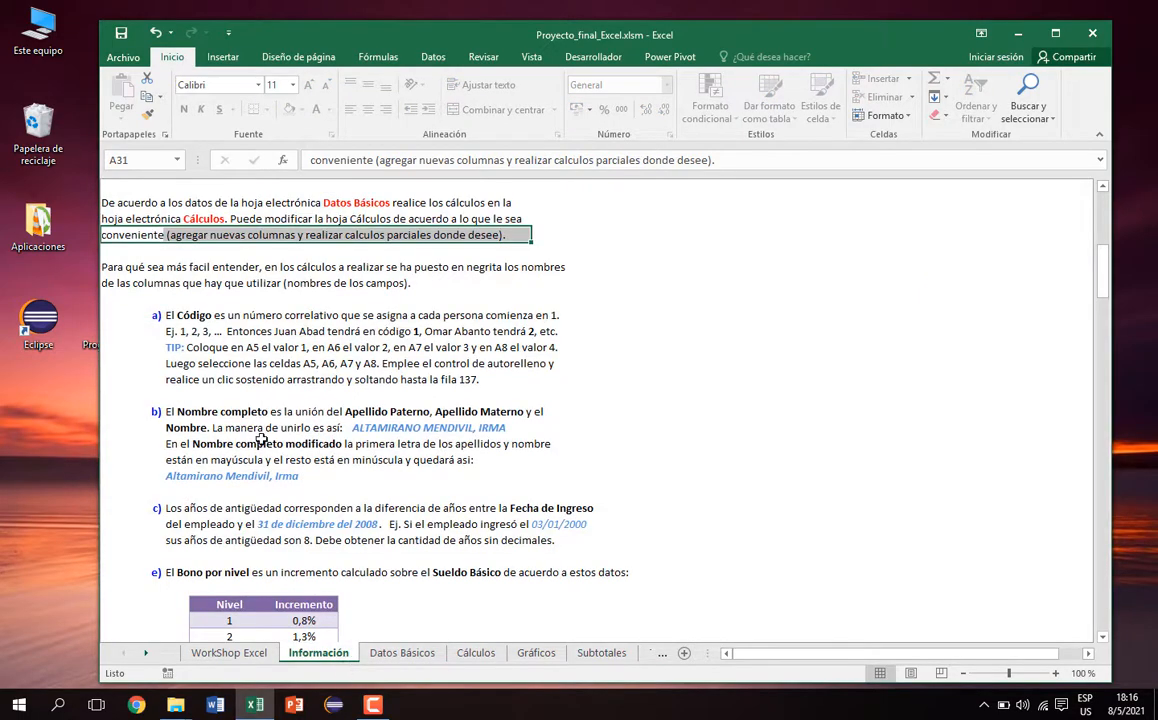
scroll(261, 440, down, 15)
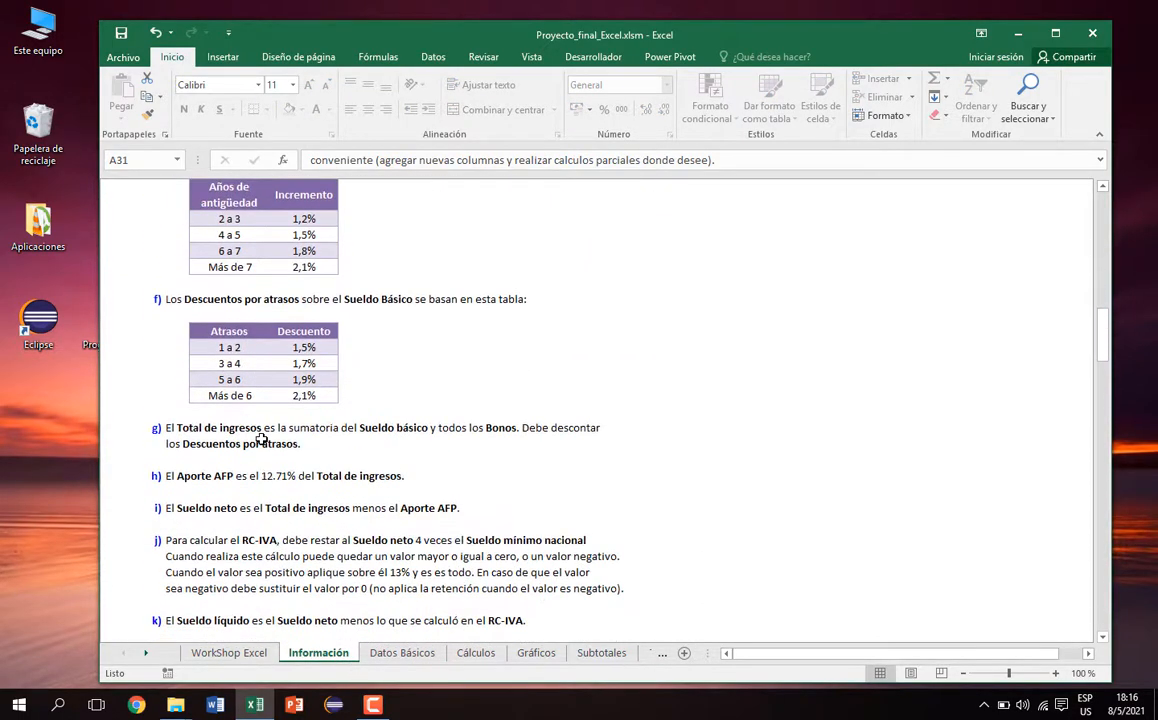
scroll(261, 440, down, 3)
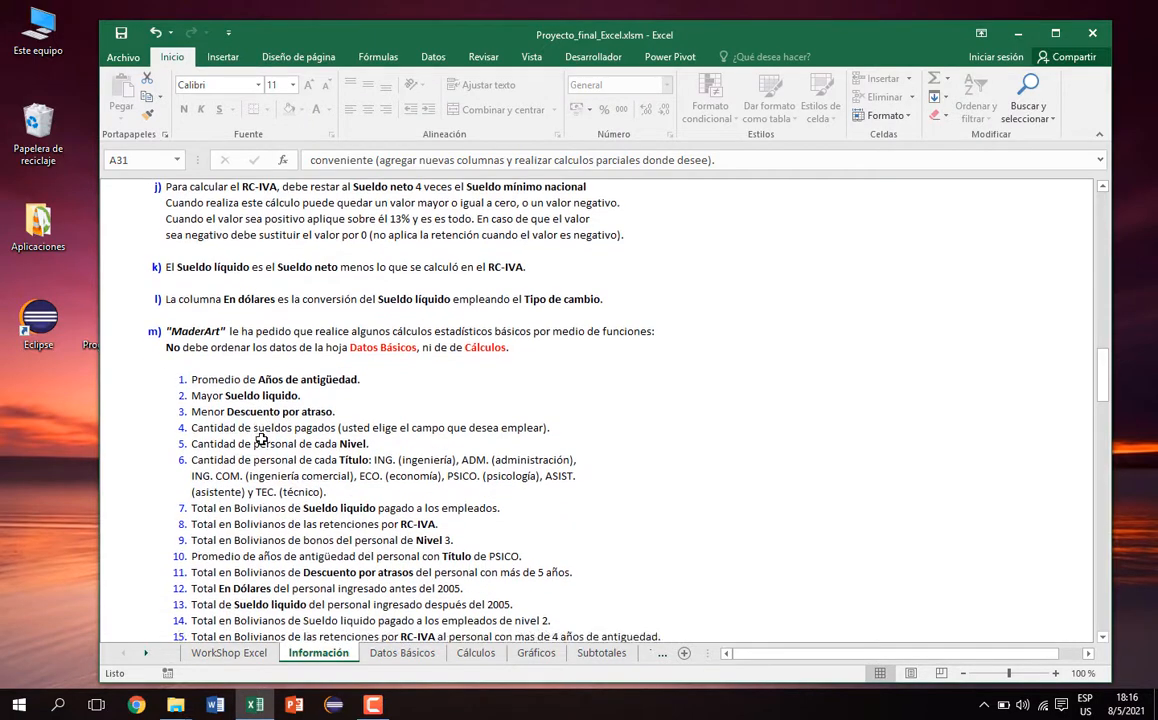
drag(122, 333, 450, 549)
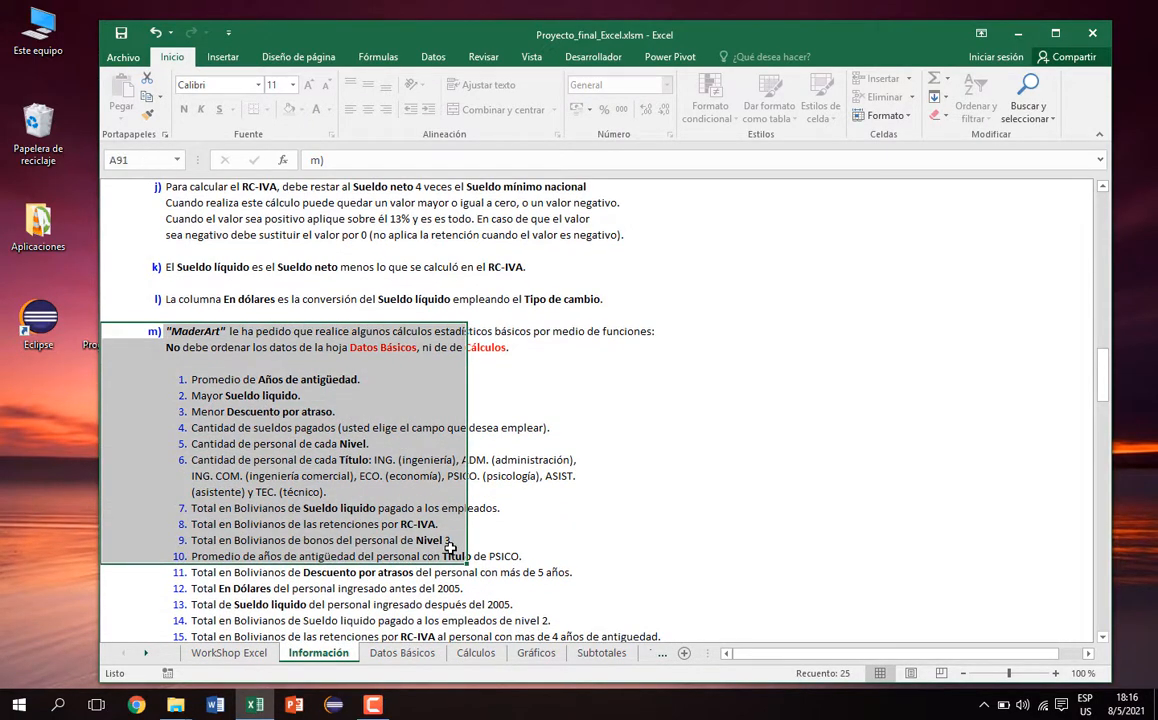
click(275, 440)
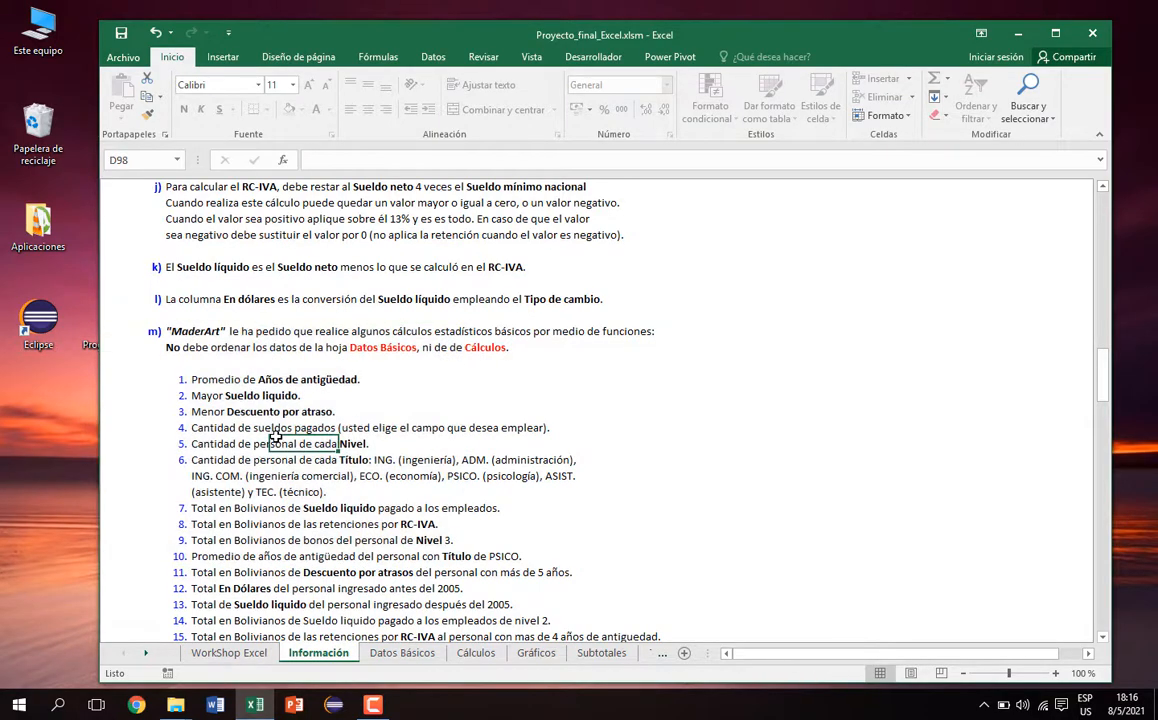
scroll(275, 440, down, 8)
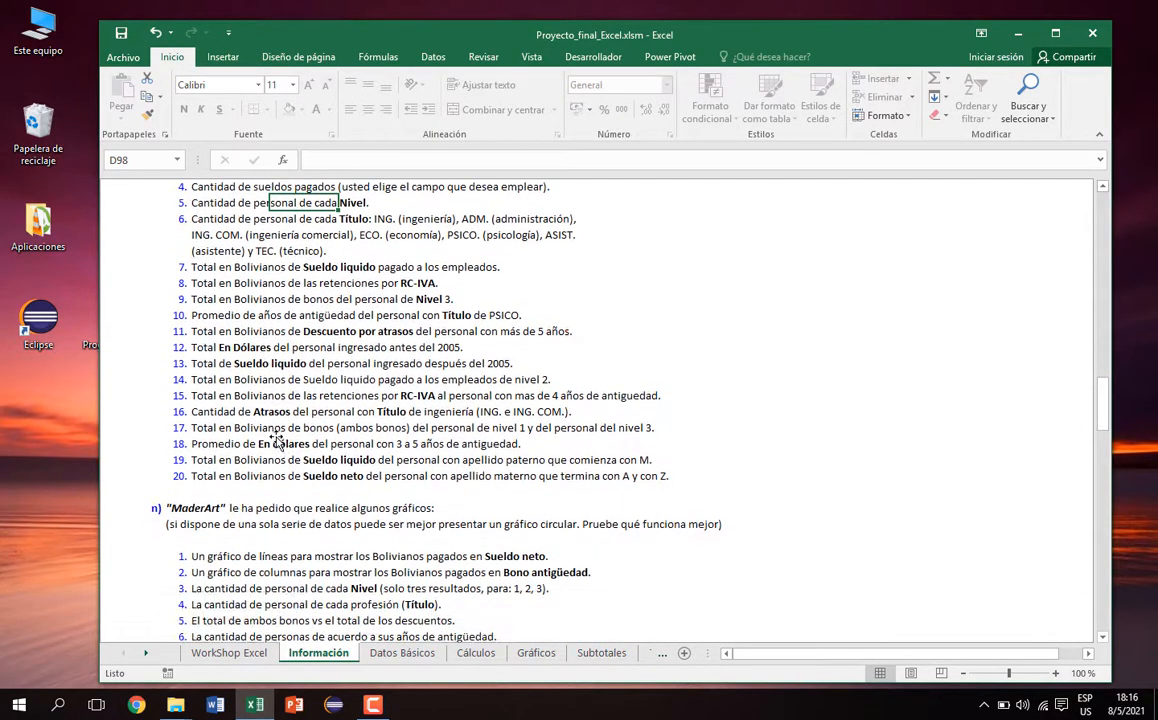
scroll(275, 440, down, 6)
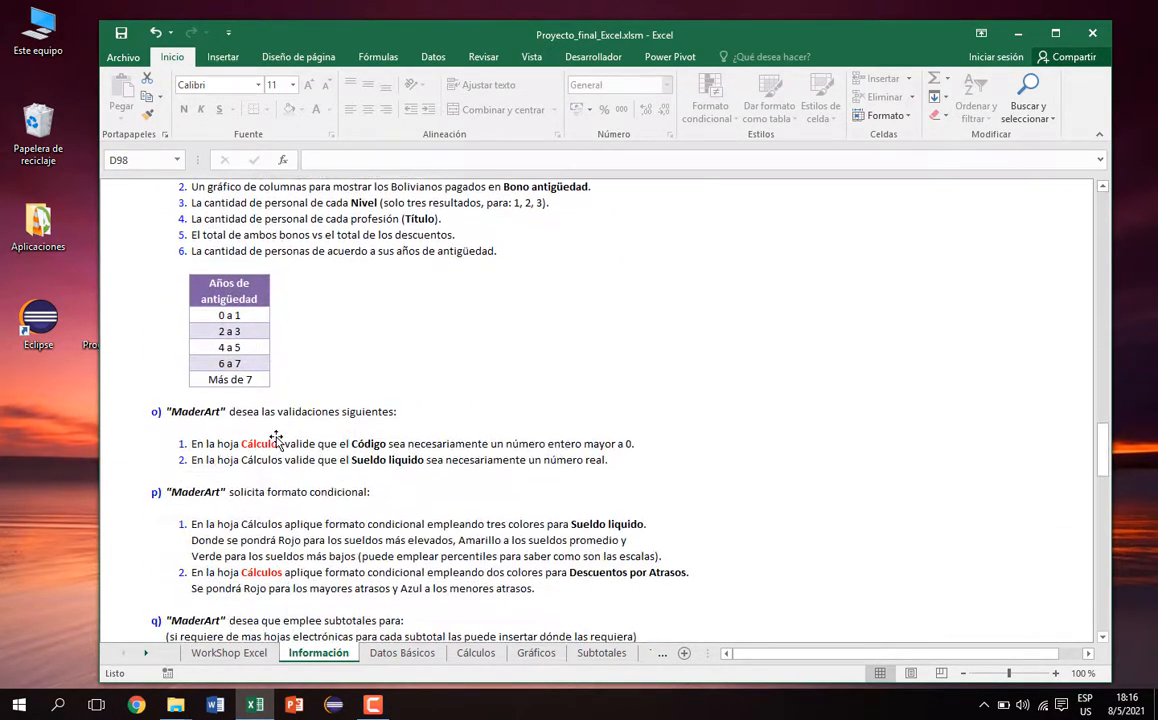
scroll(275, 440, down, 4)
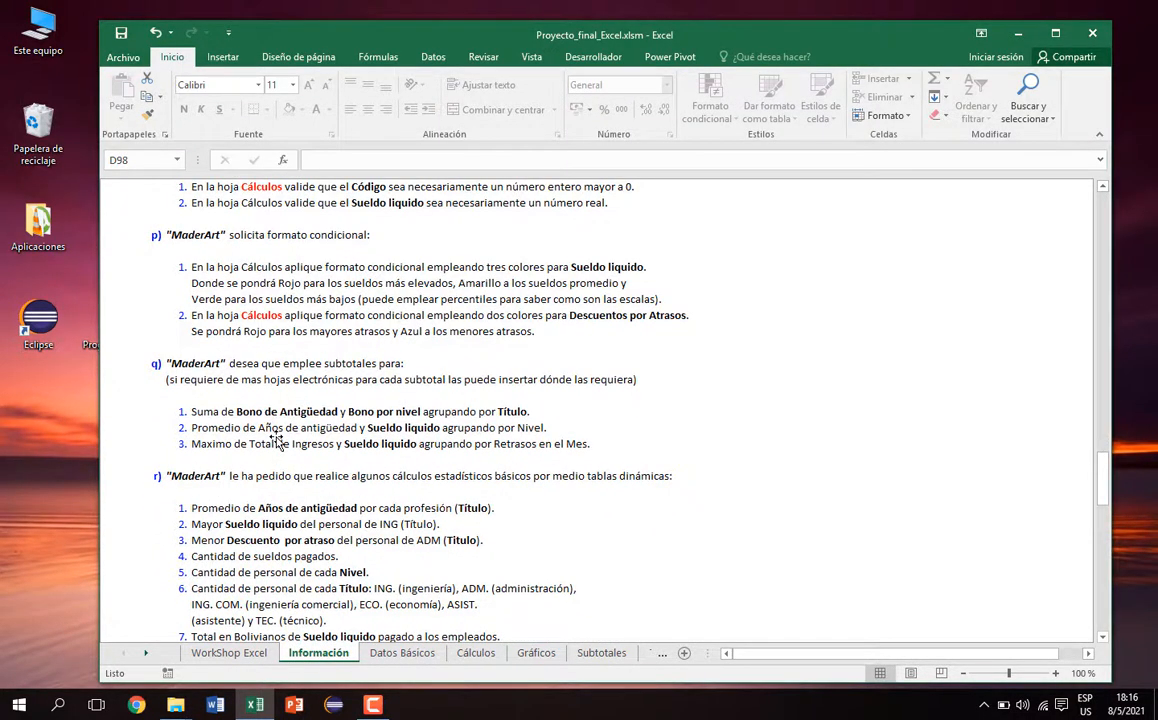
click(277, 442)
- Select title cell A1 on each of the Información, Datos Básicos and Cálculos sheets, ending on Cálculos
scroll(277, 442, up, 20)
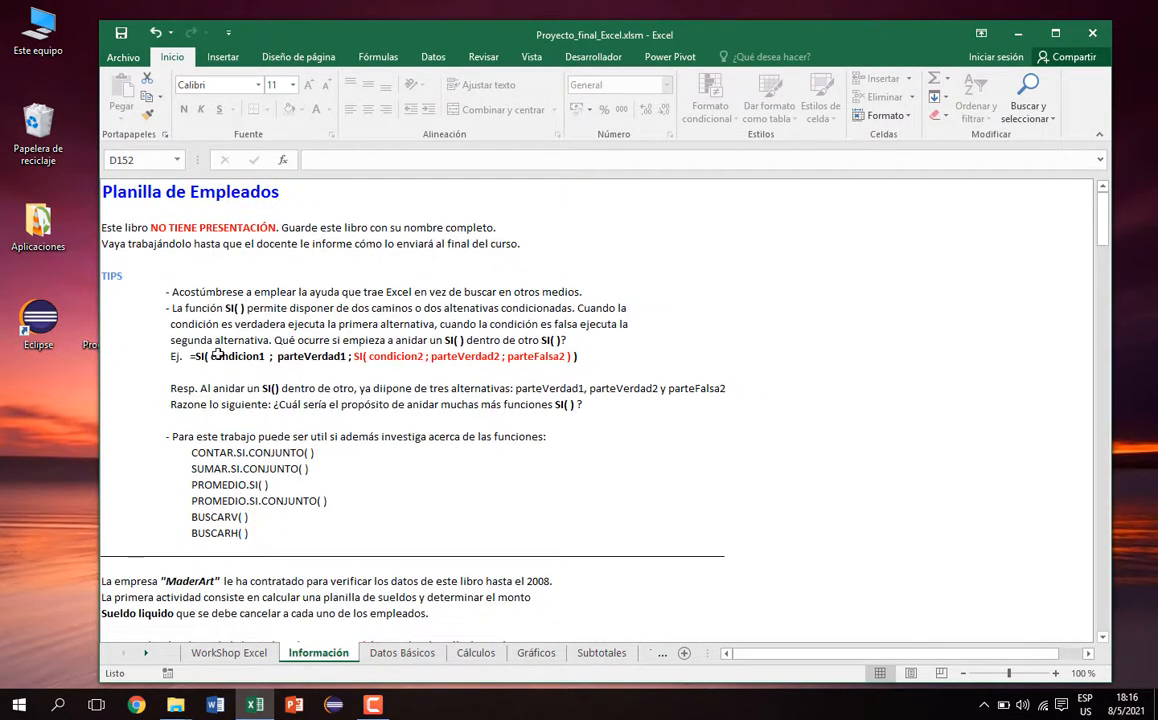
click(119, 189)
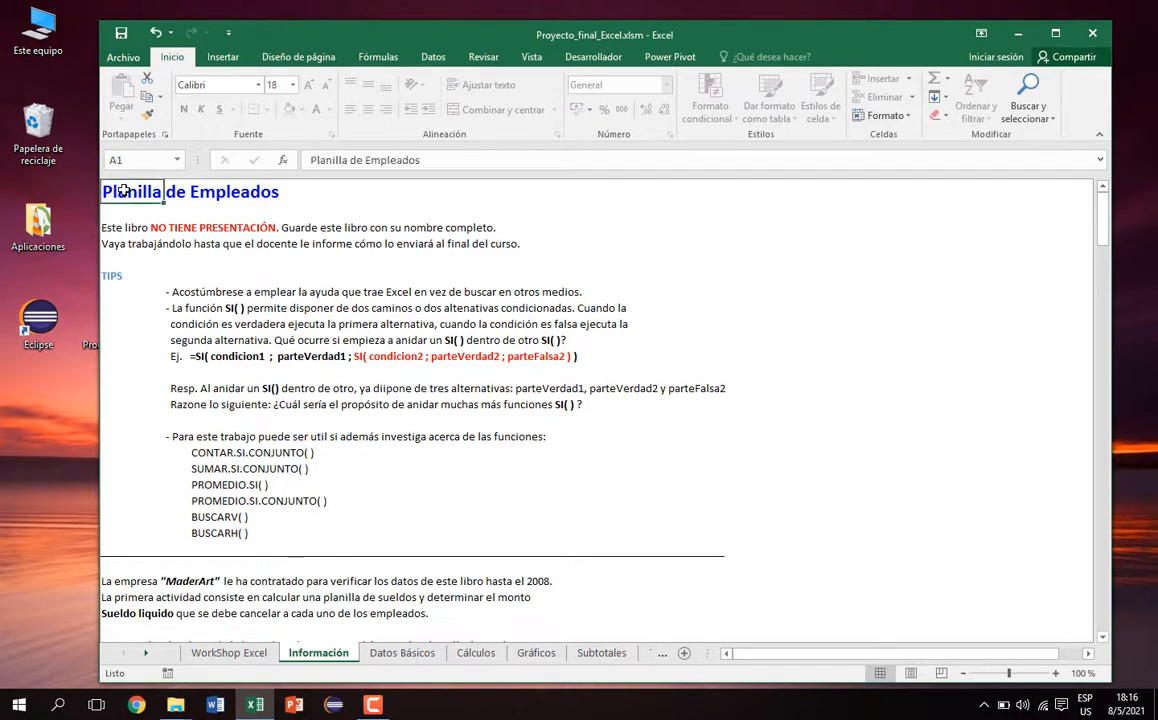
click(387, 652)
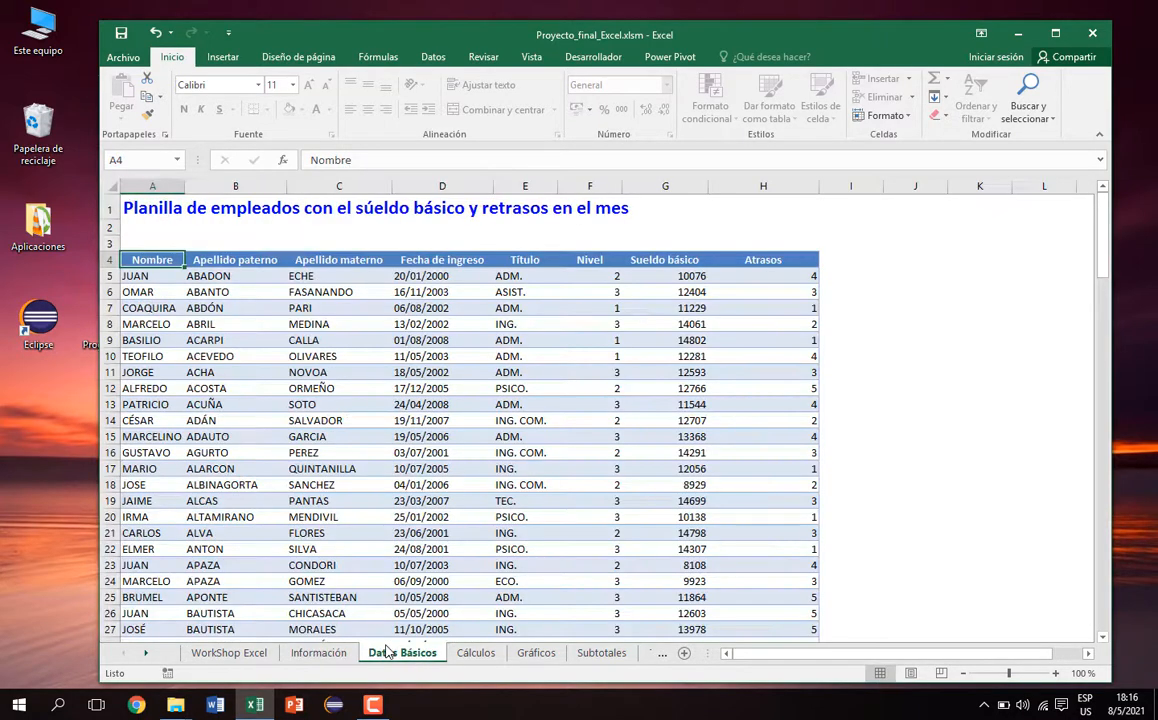
click(148, 206)
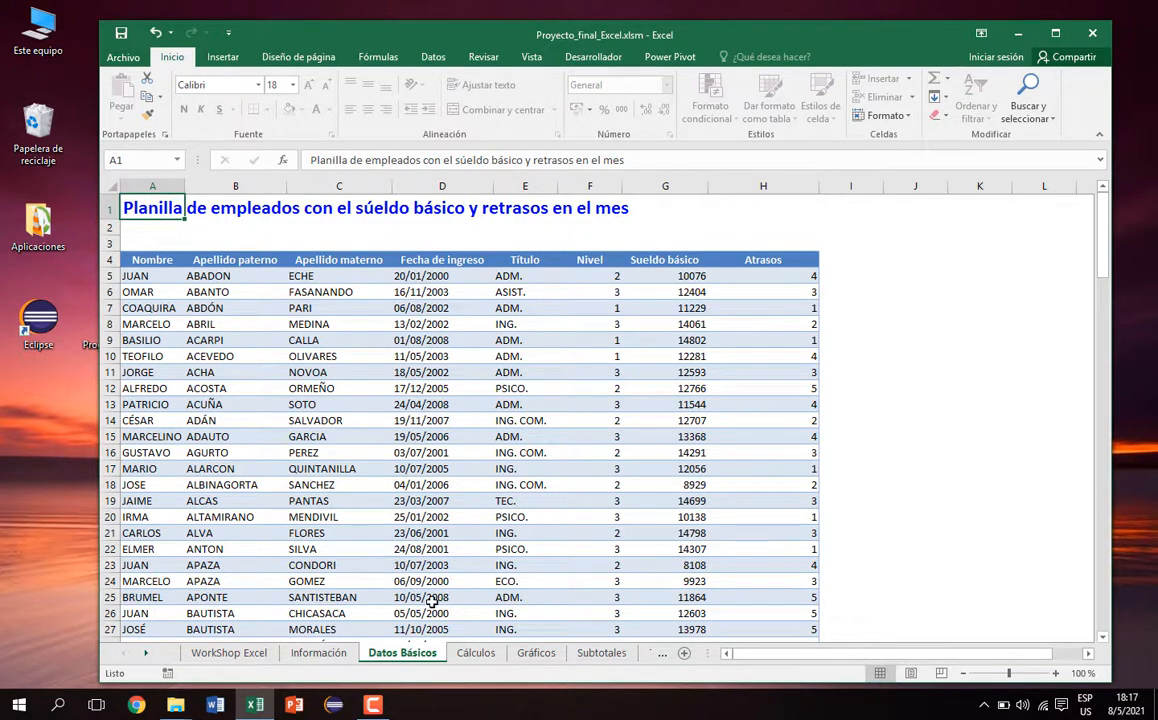
click(468, 653)
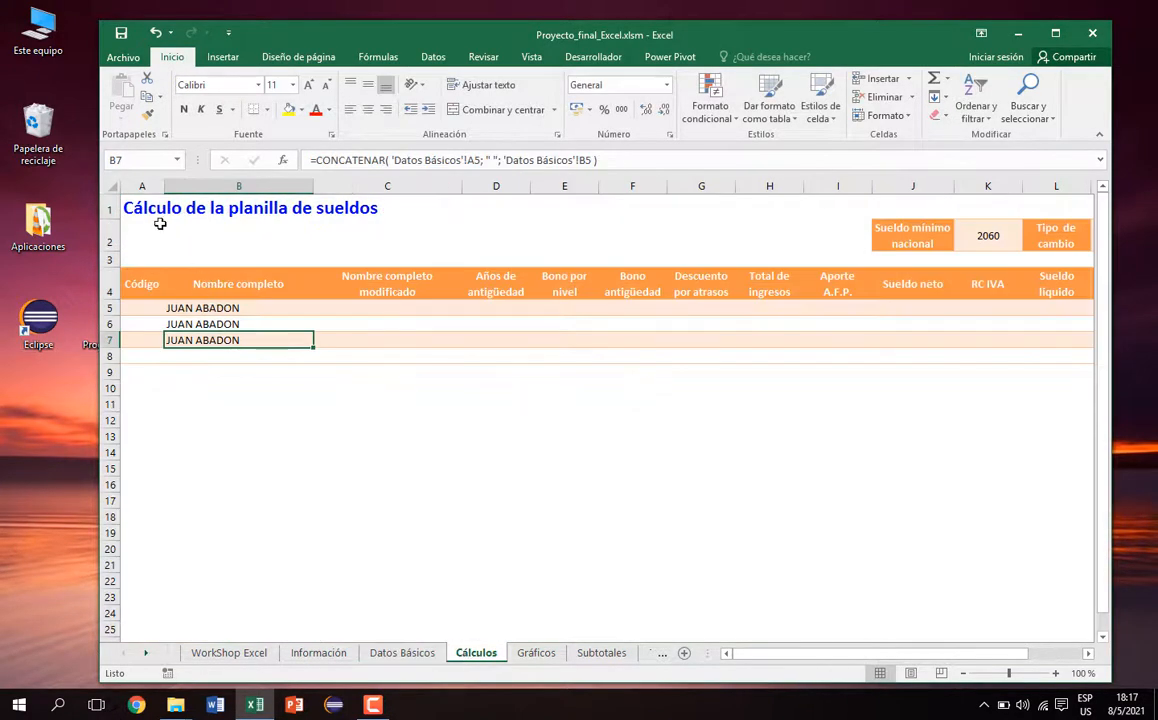
click(148, 208)
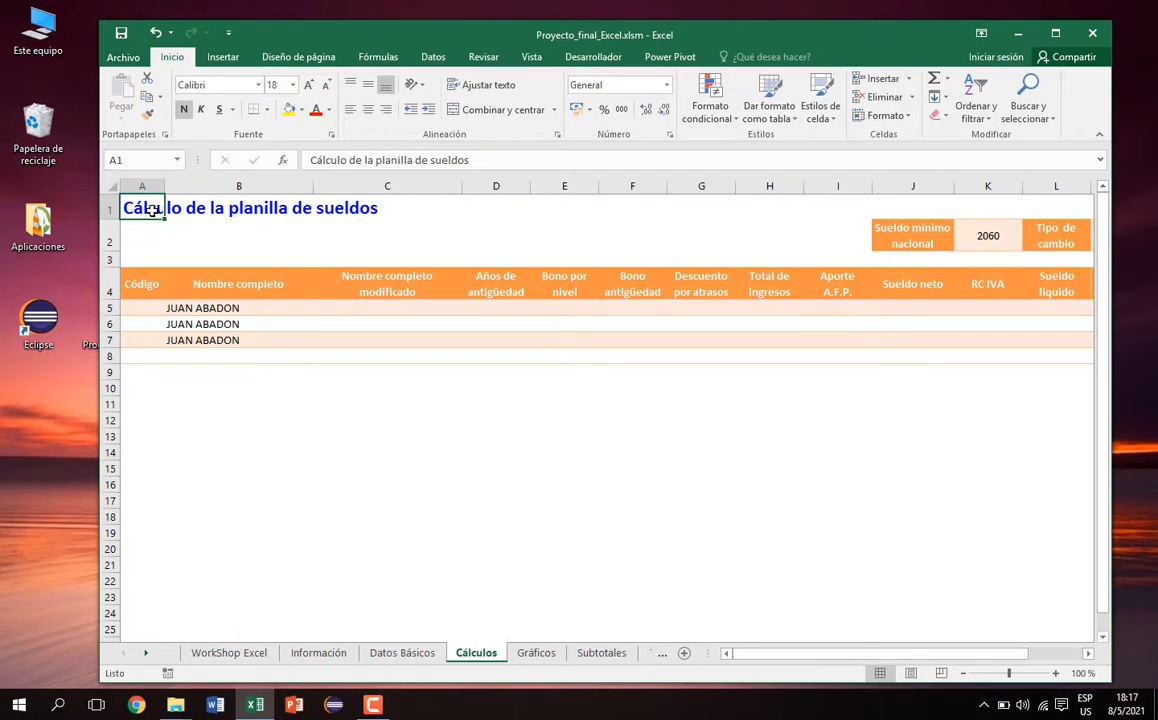